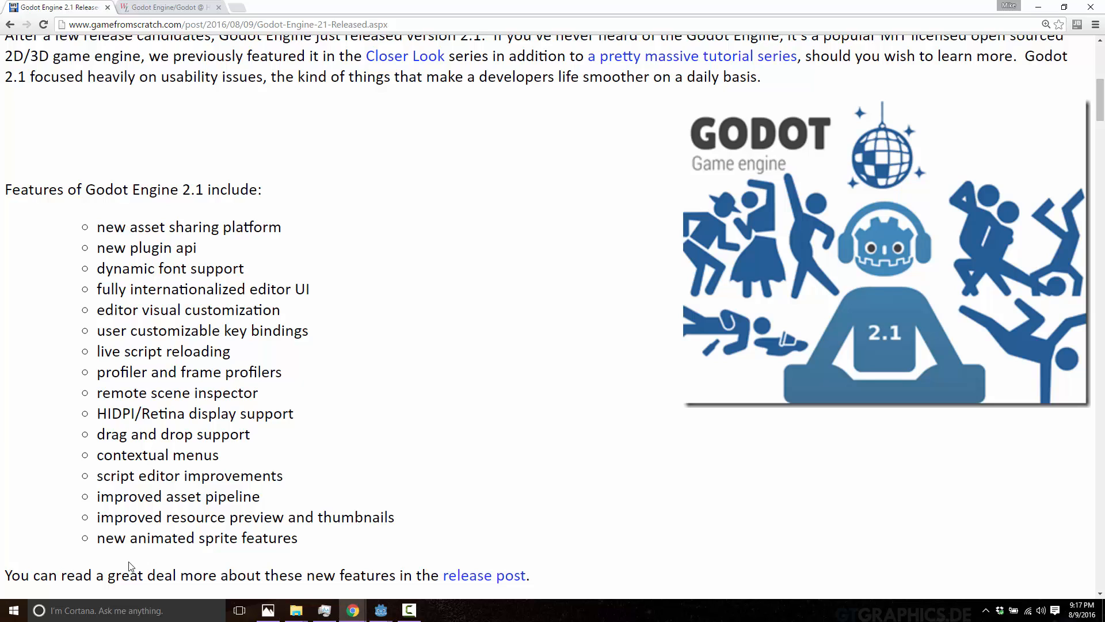
Switch to Godot Engine and view the details of the Logger and Group Manager assets in the asset library.
click(381, 611)
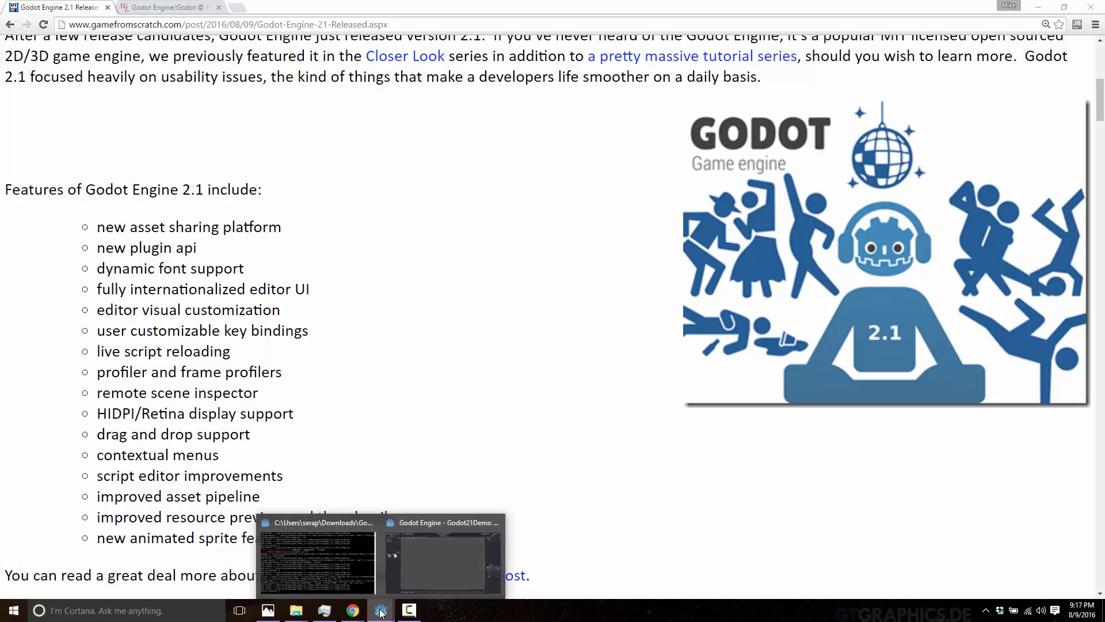
click(466, 557)
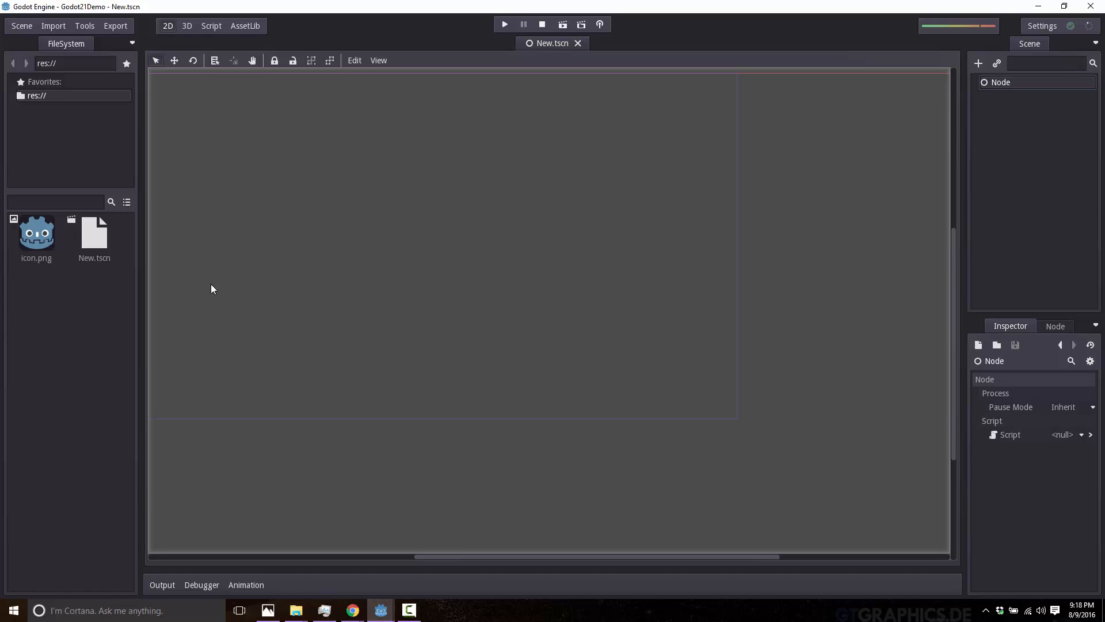
click(245, 30)
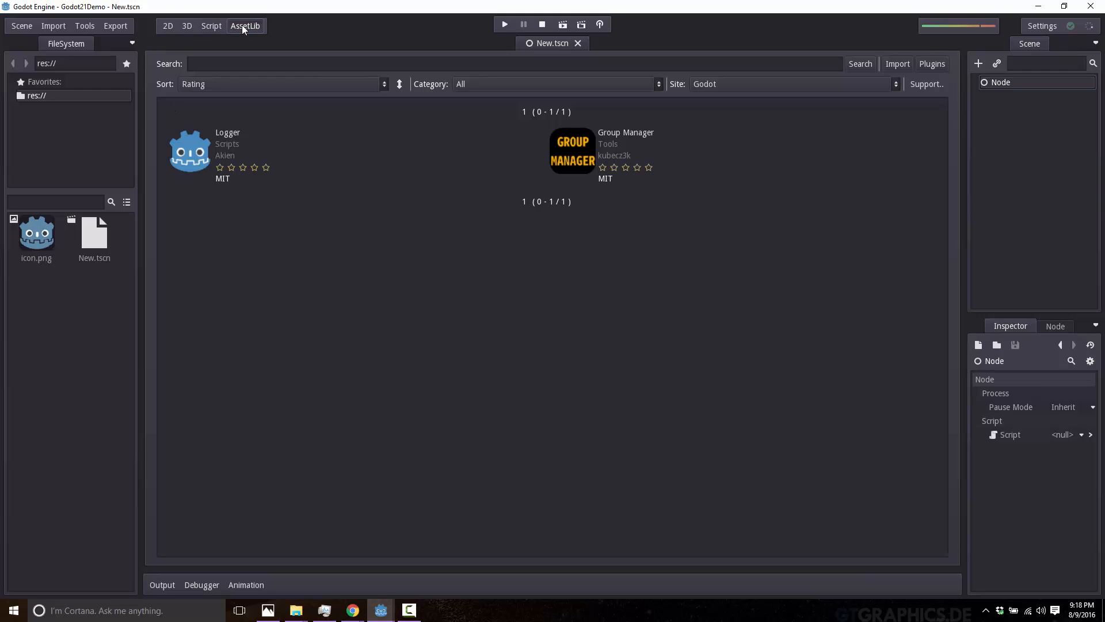
click(216, 144)
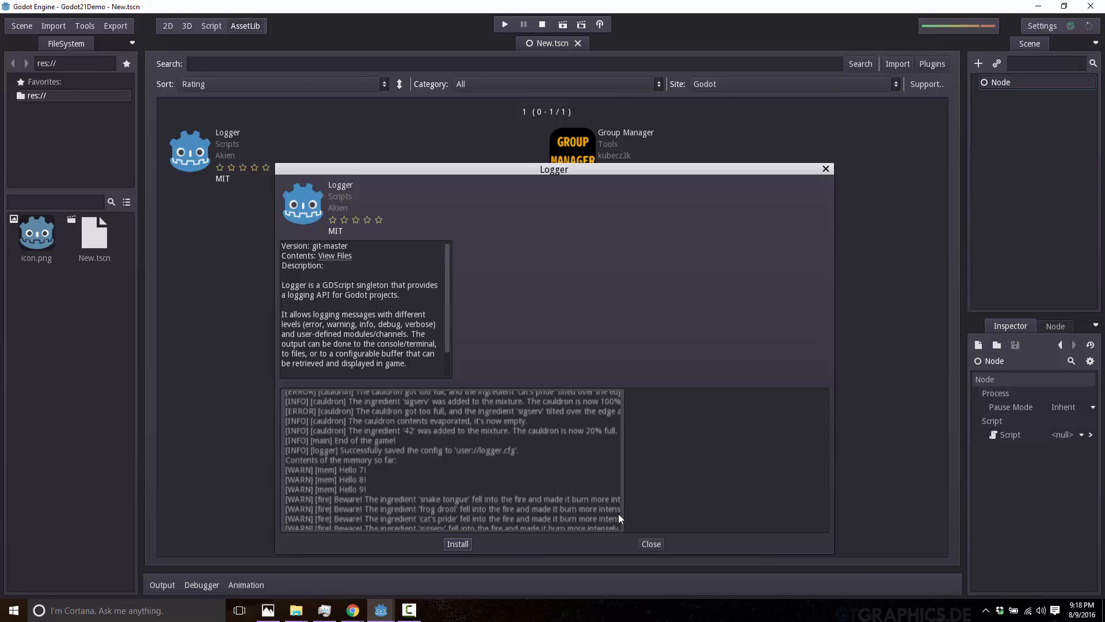
click(650, 544)
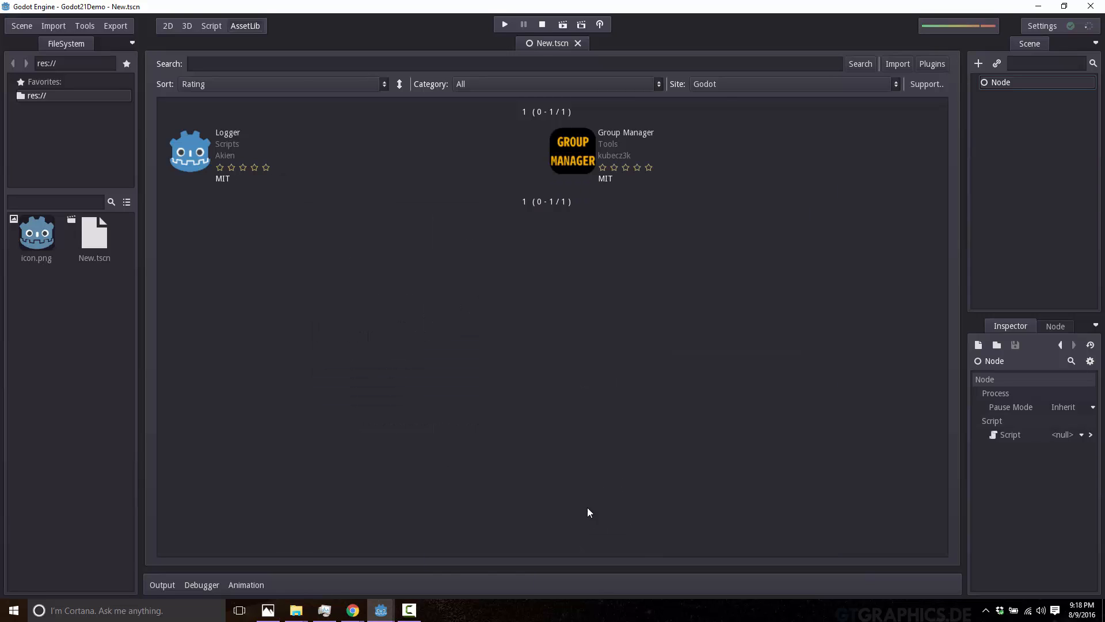
click(576, 151)
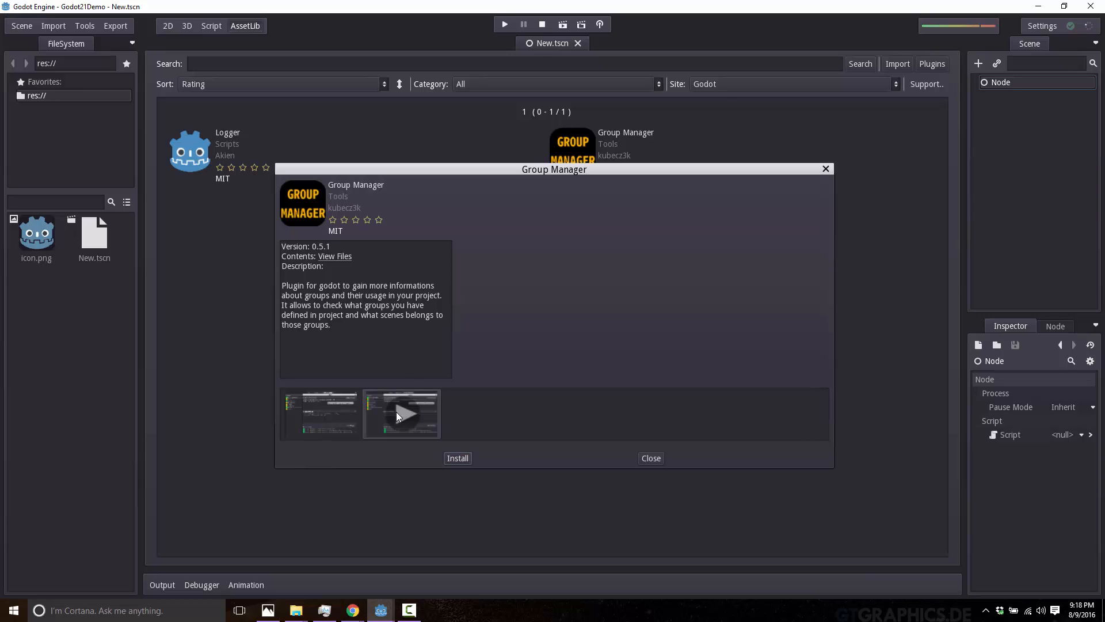
click(645, 458)
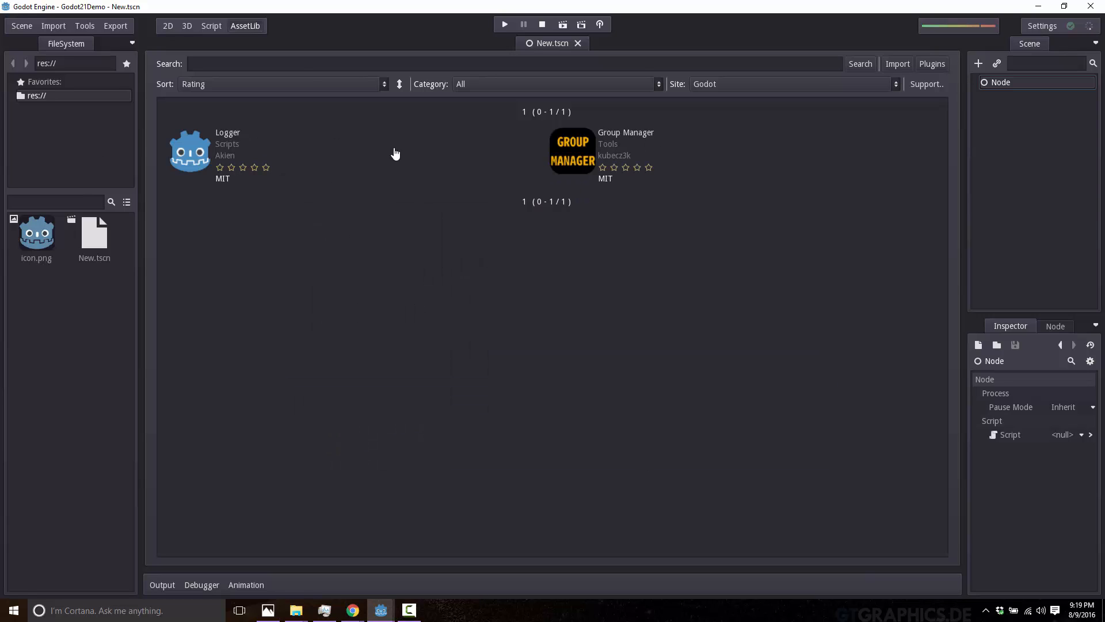
View the asset library's category choices and the project's installed plugins list.
click(575, 82)
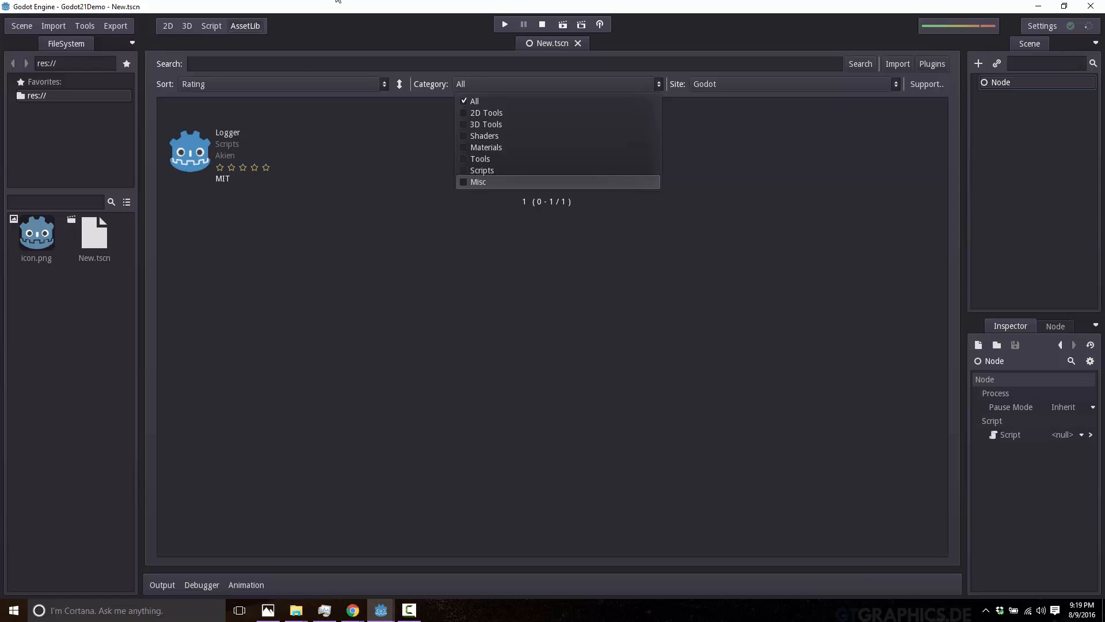
key(alt+Tab)
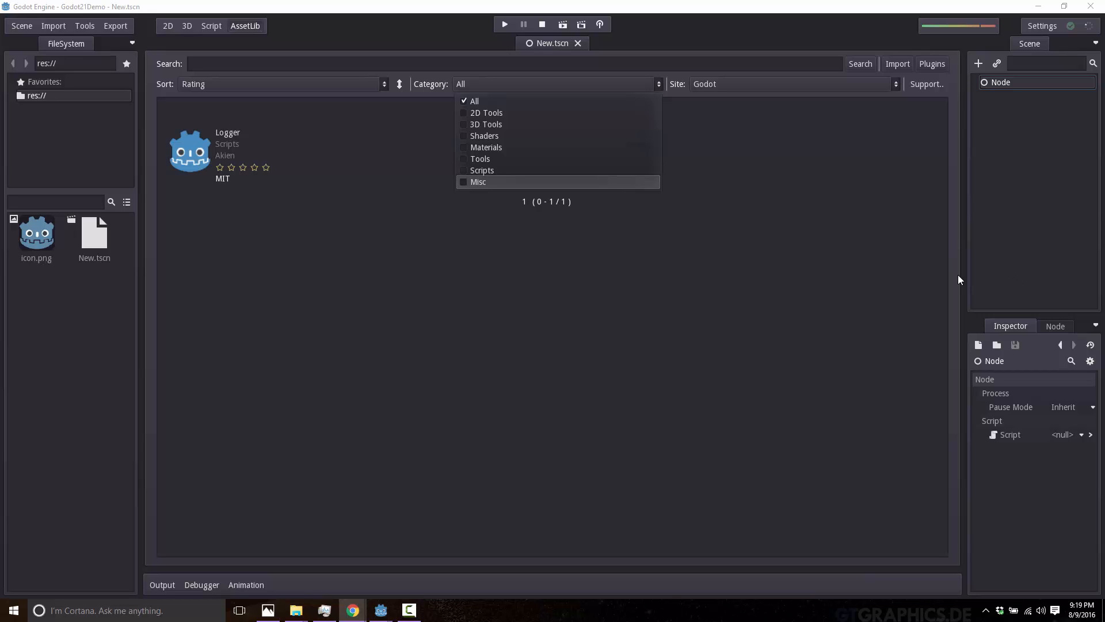
click(836, 250)
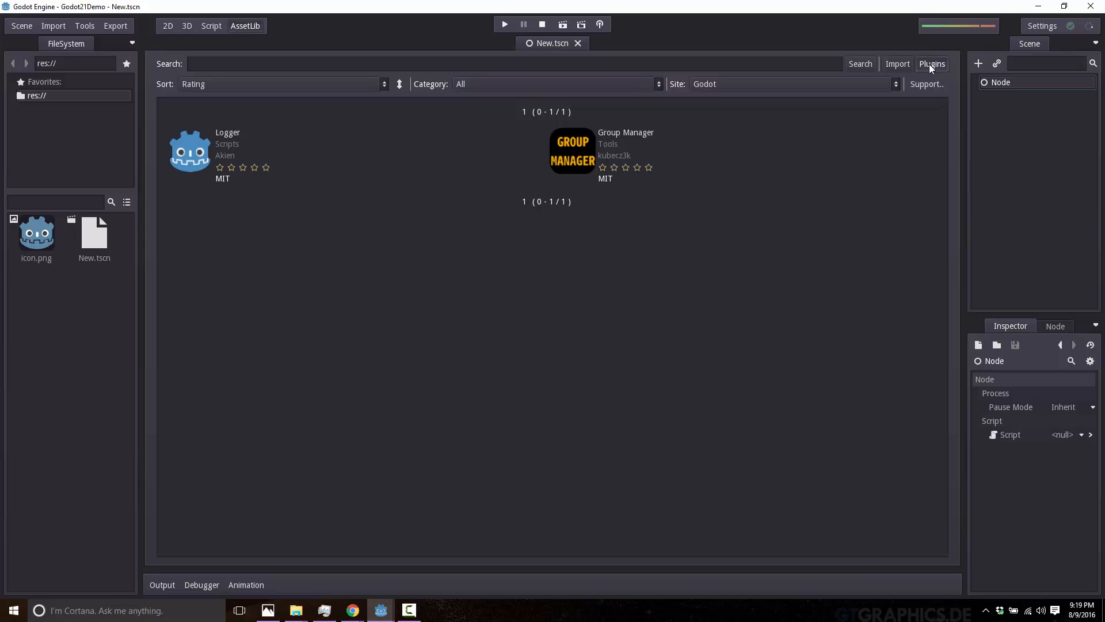
click(931, 64)
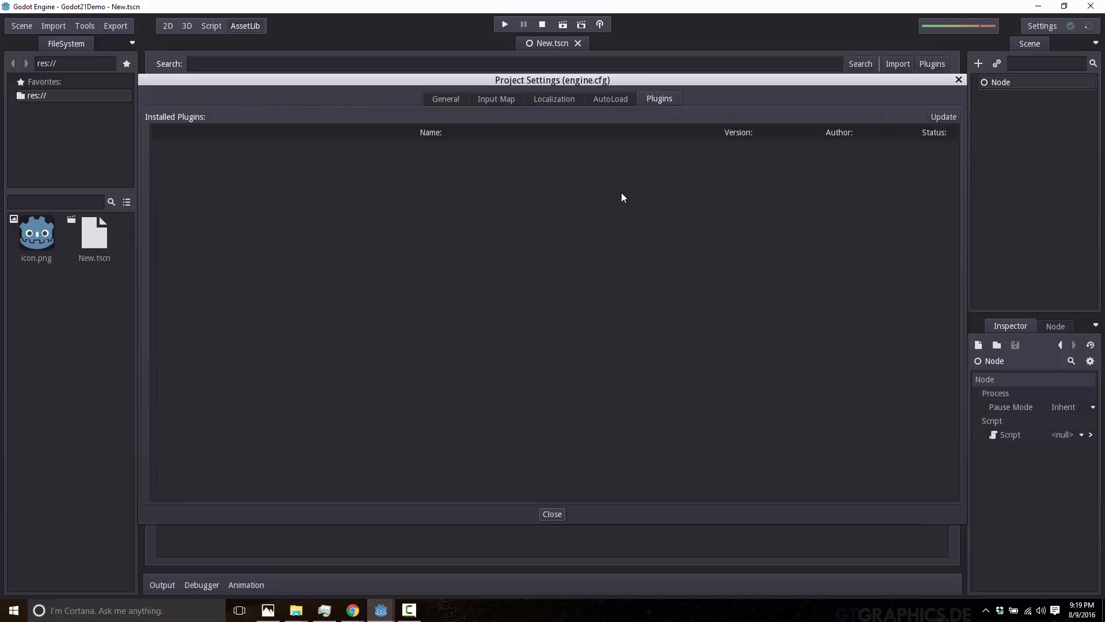
click(958, 80)
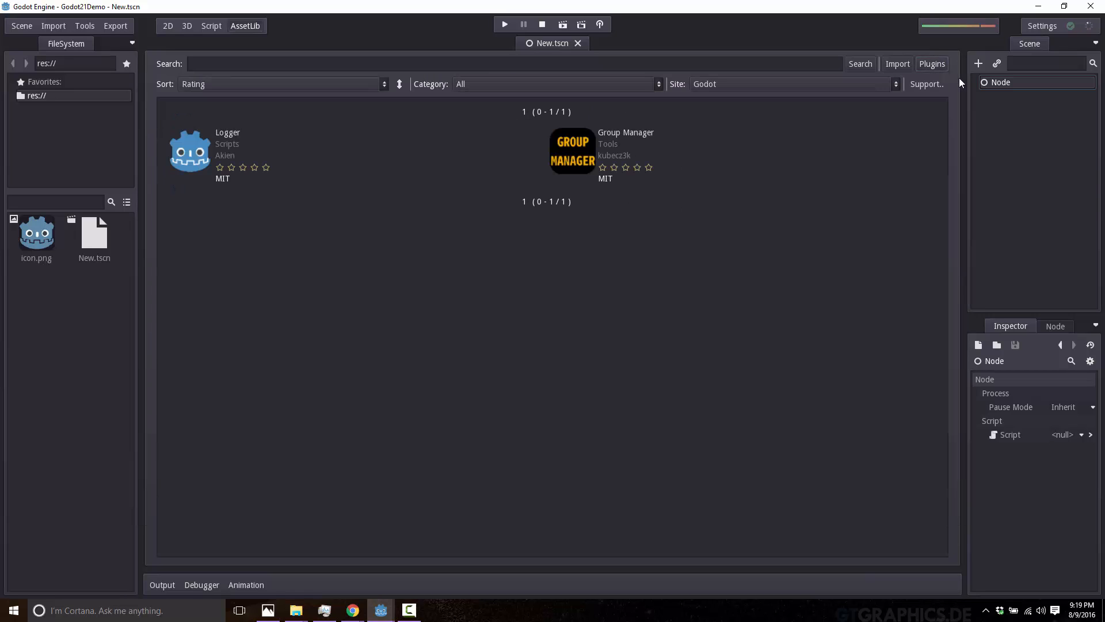
Search the class reference for EditorPlugin, open its page and read through its methods, constants and descriptions.
click(186, 26)
click(167, 26)
click(209, 26)
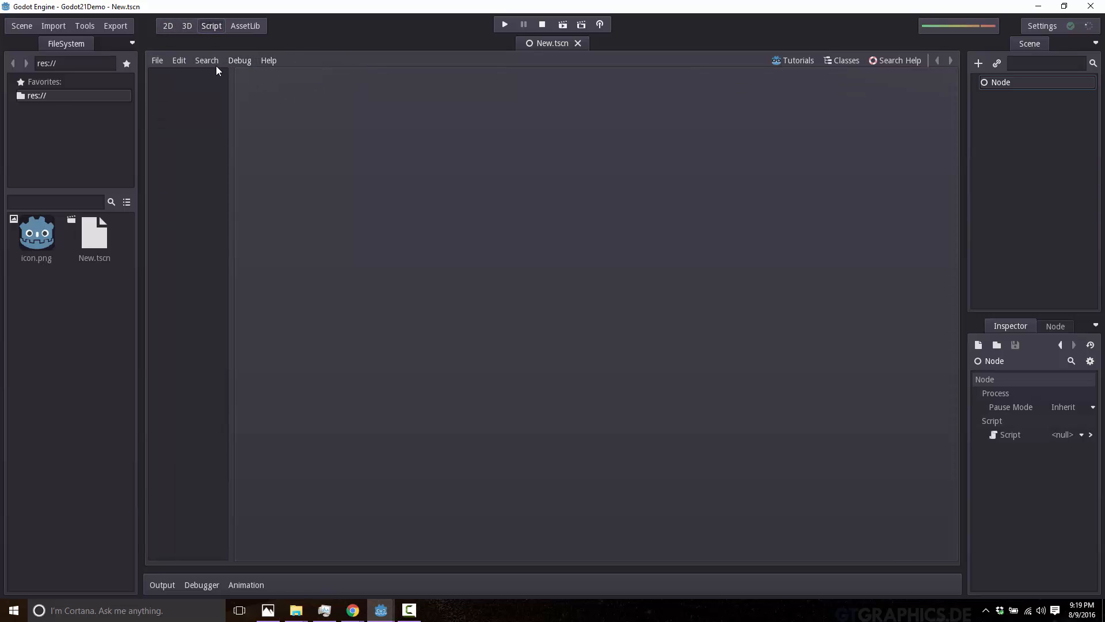
click(855, 59)
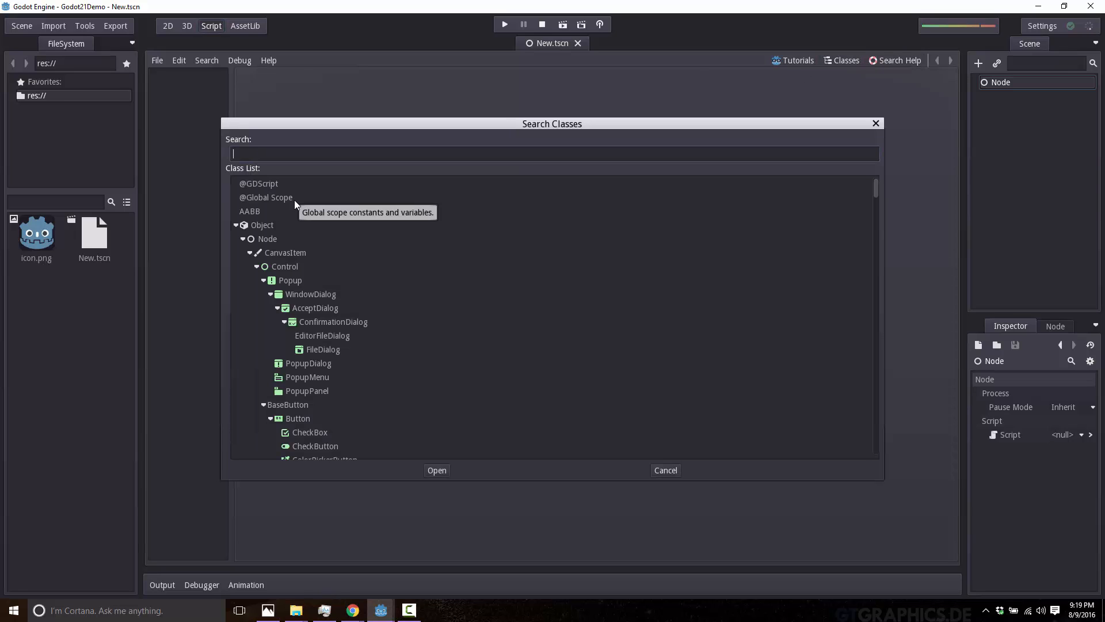
text(EditorPlu)
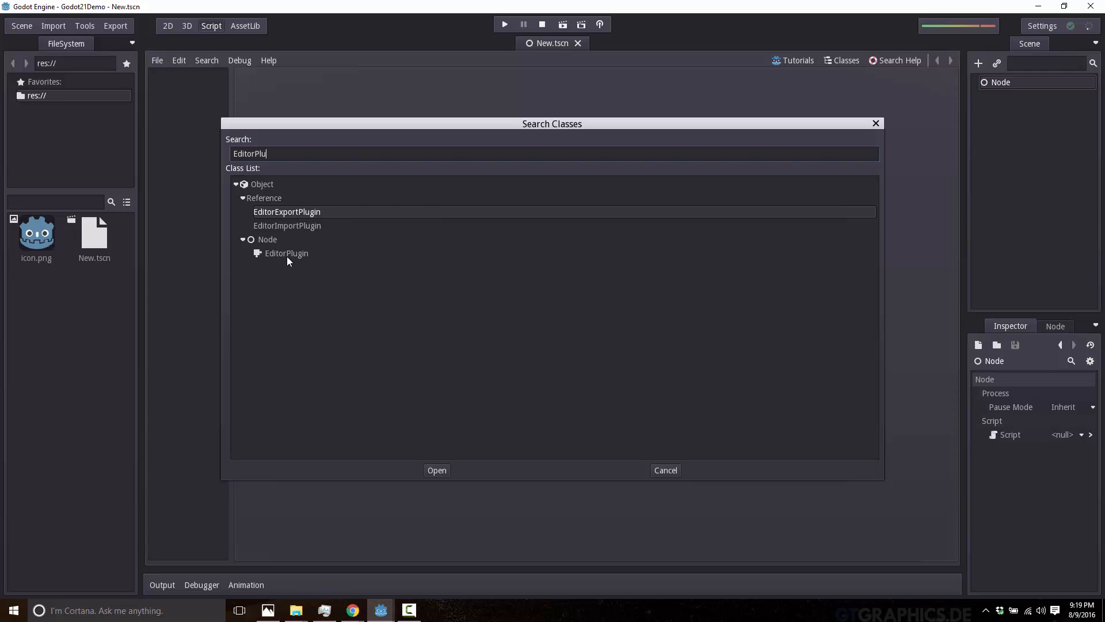
double_click(287, 255)
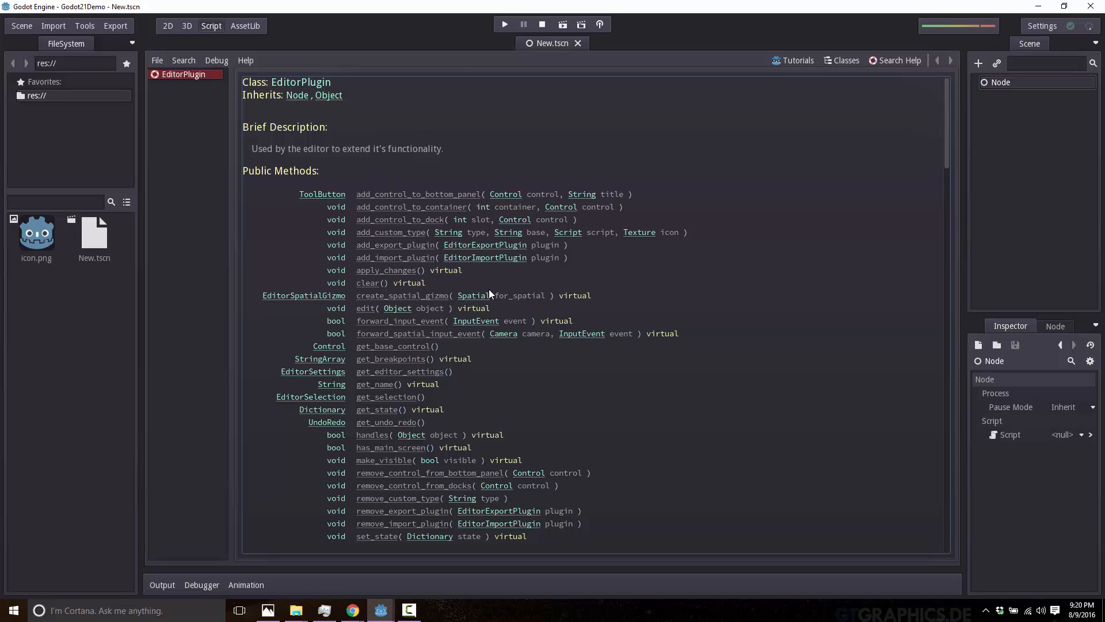
scroll(489, 291, down, 5)
scroll(623, 347, up, 5)
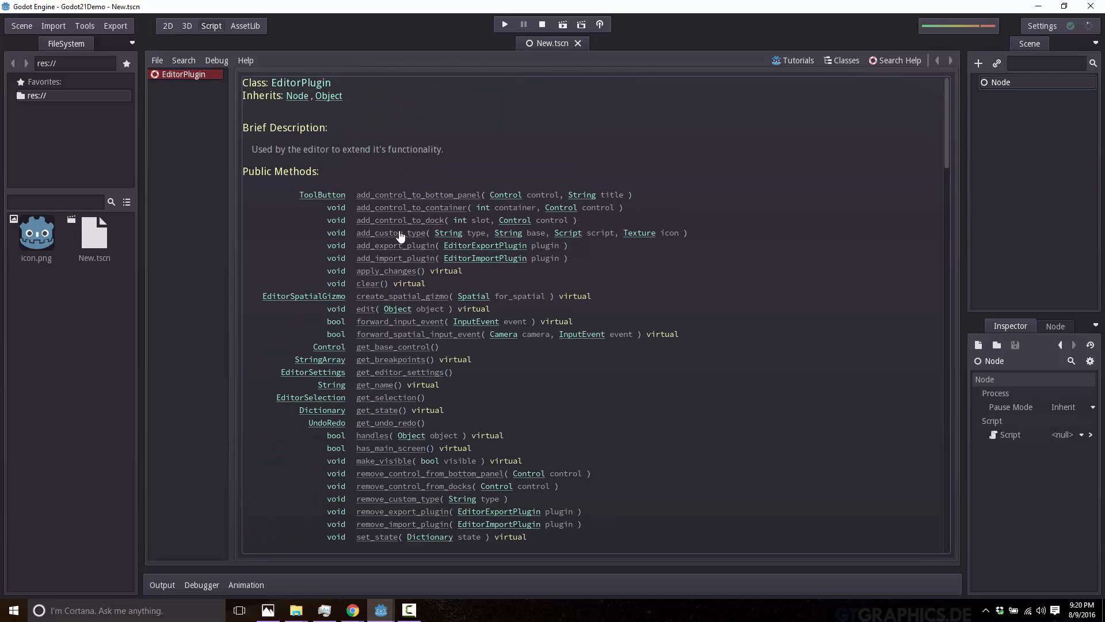
scroll(402, 404, down, 5)
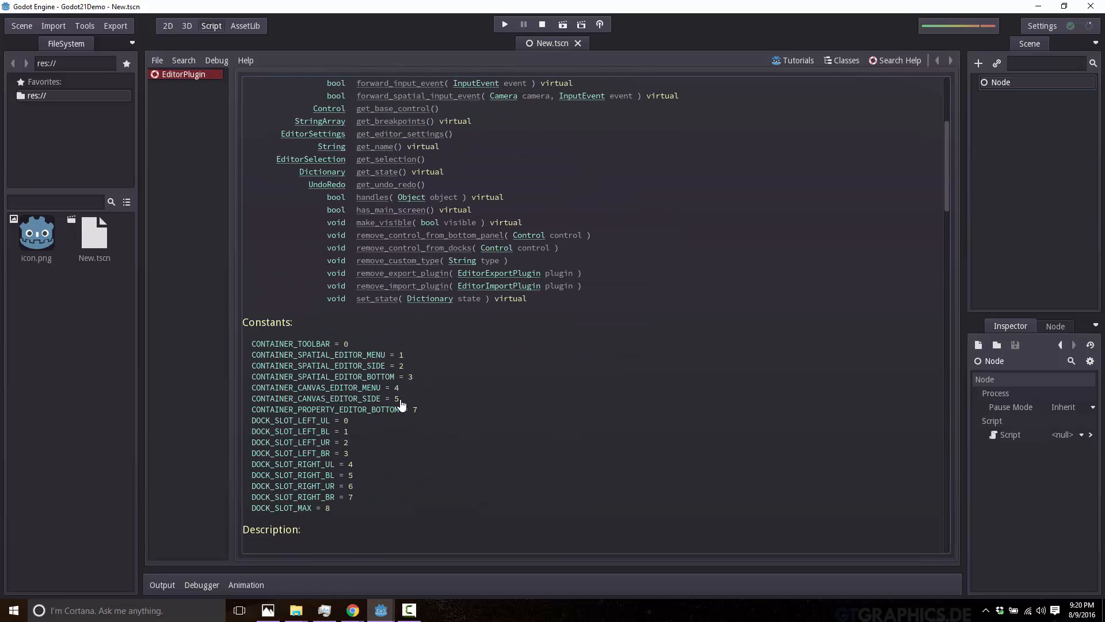
scroll(402, 404, down, 5)
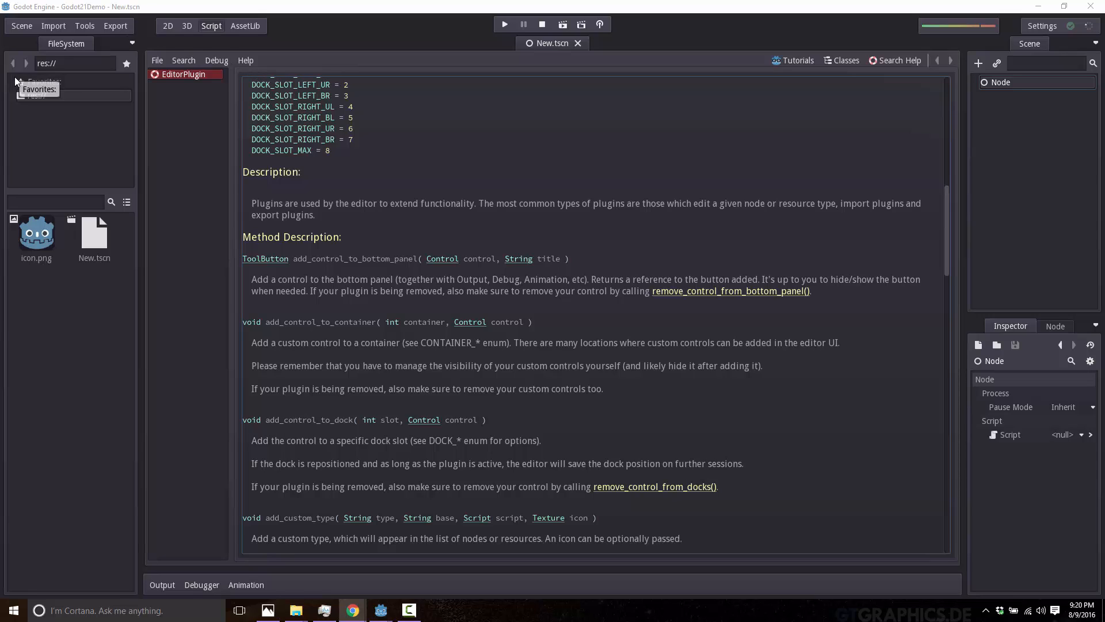
View the font import options and close them without importing anything.
click(53, 26)
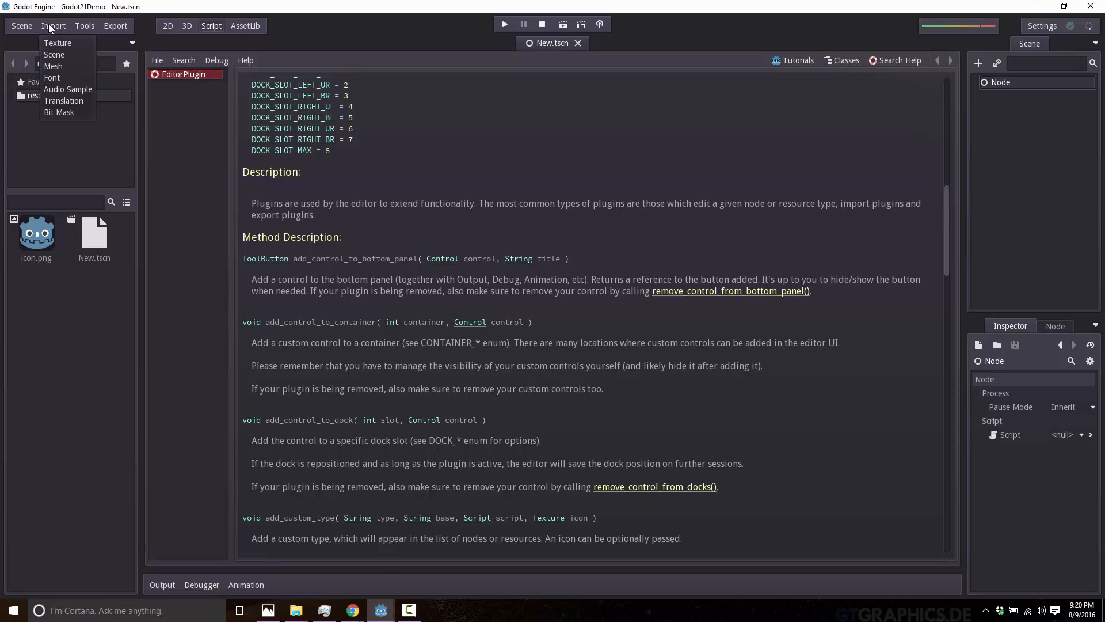
click(57, 76)
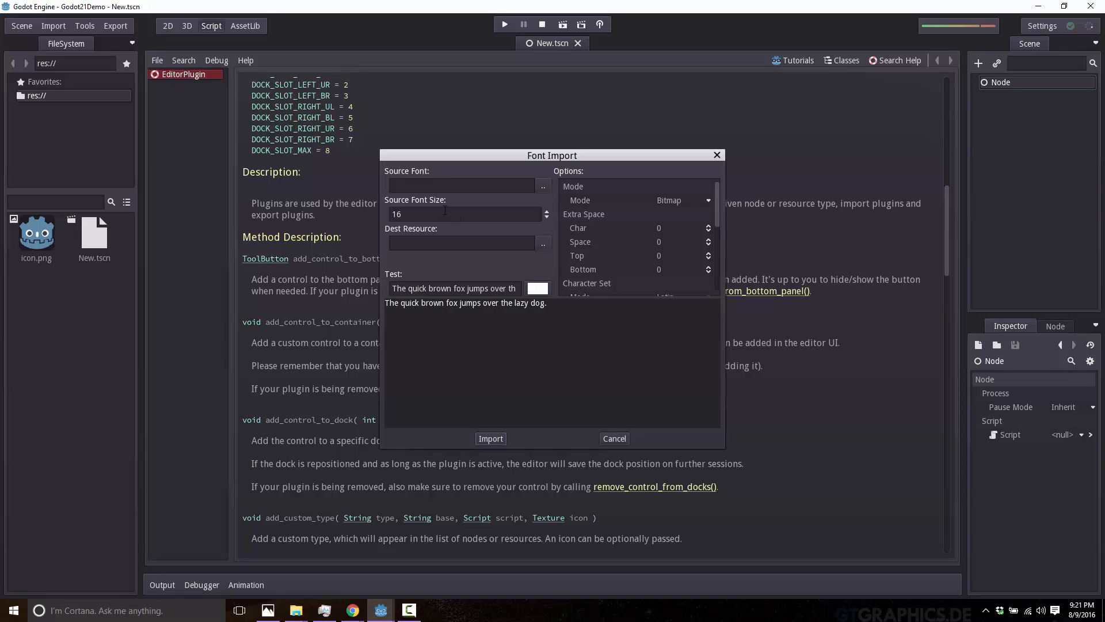
click(605, 439)
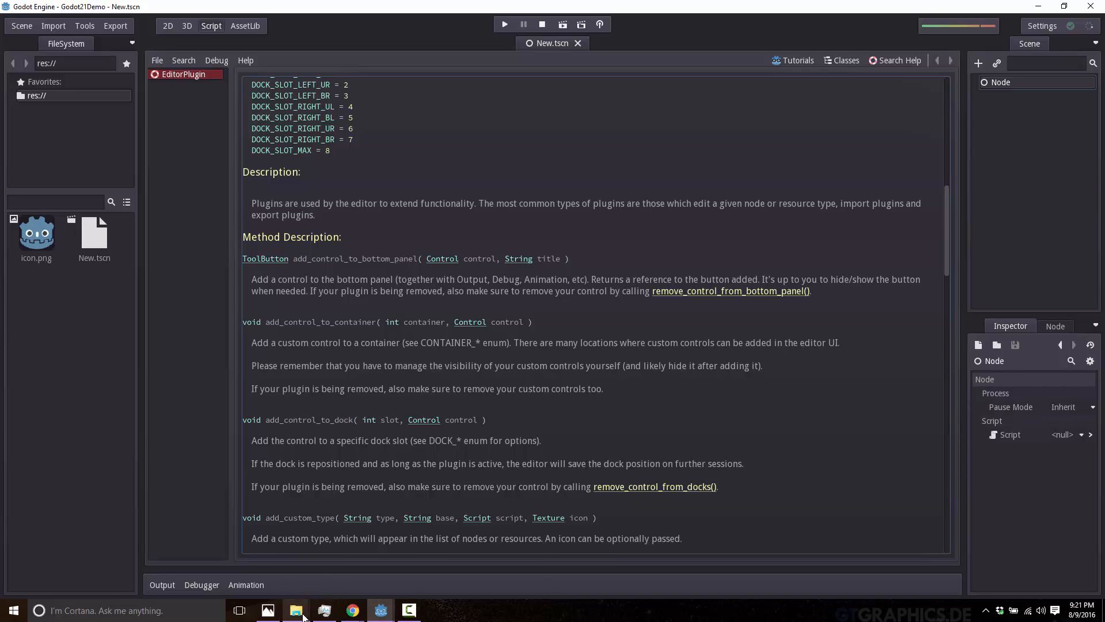
Bring up the Wyrm folder in File Explorer, select the CALISTB.TTF font file and return to Godot.
mouse_move(303, 615)
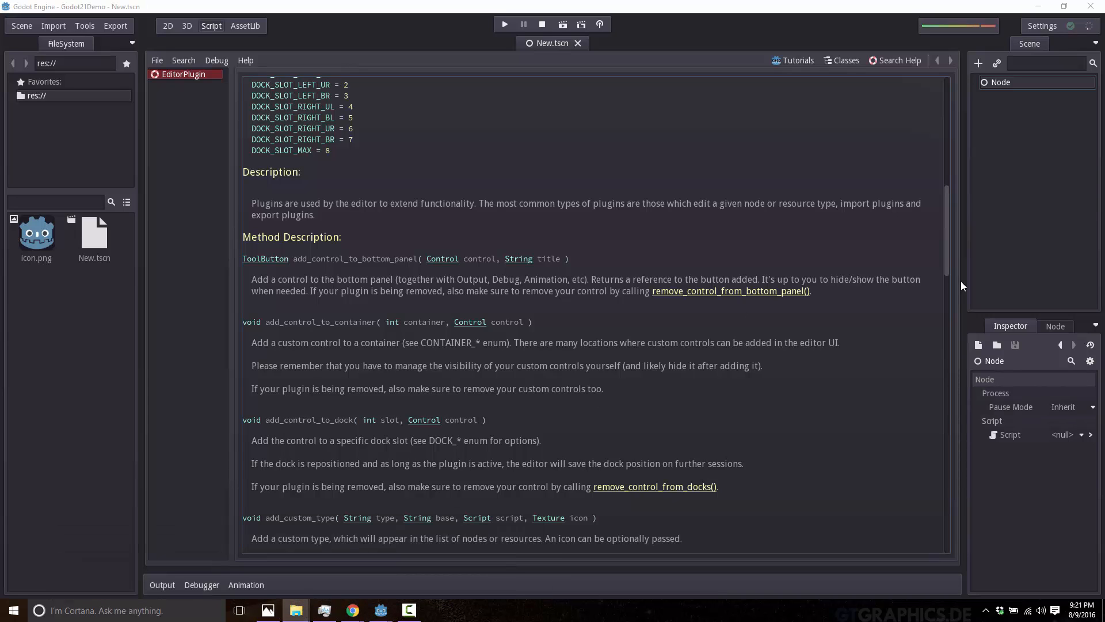
drag(1104, 55, 797, 152)
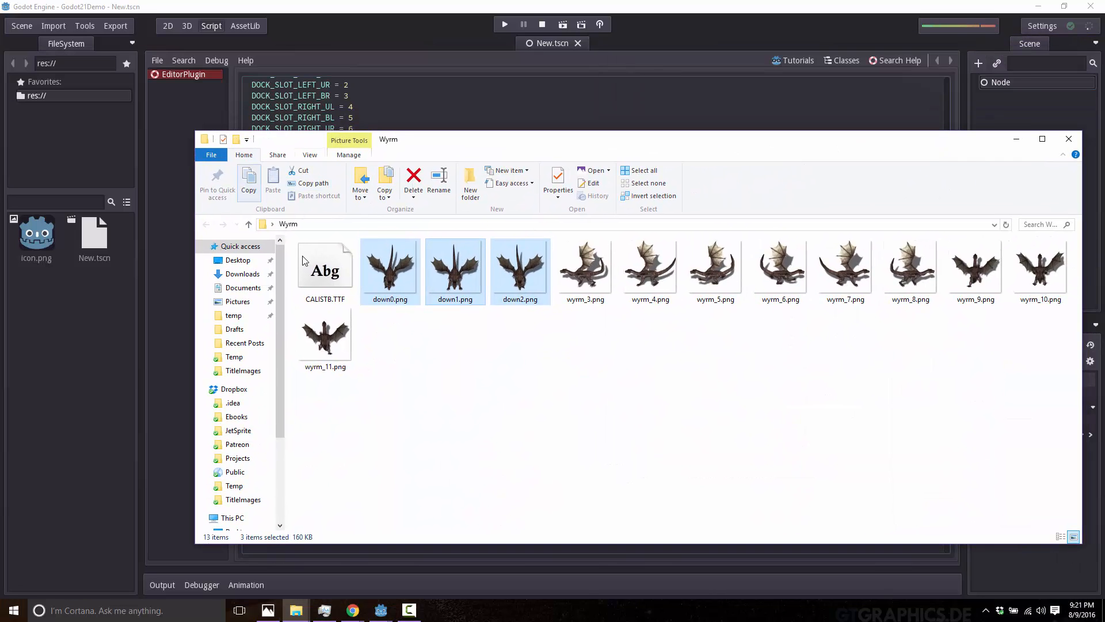
click(319, 278)
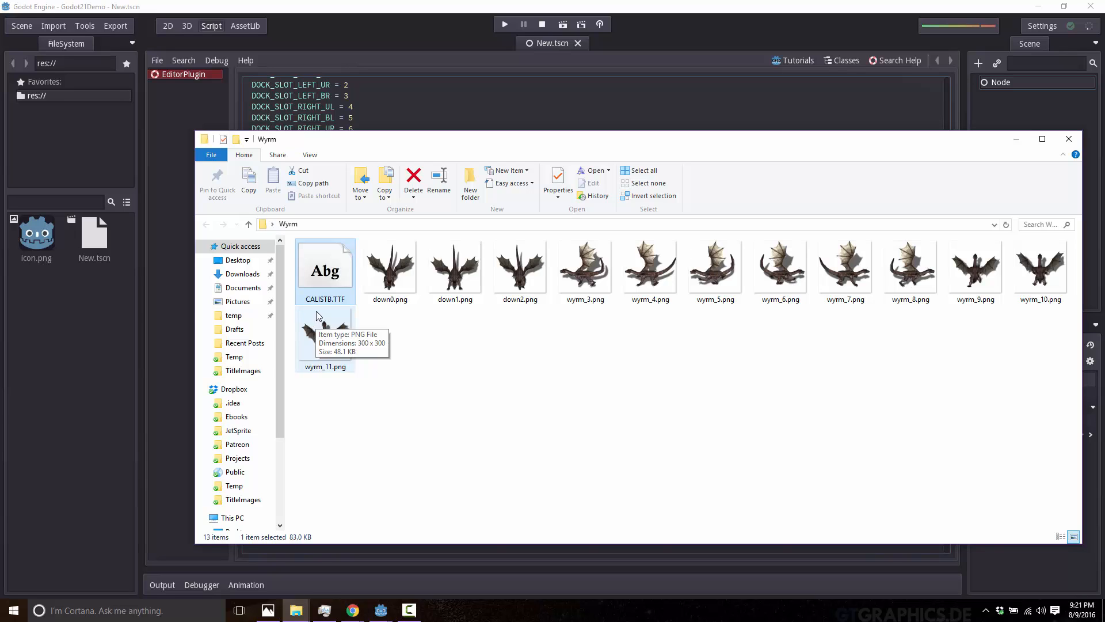
click(116, 319)
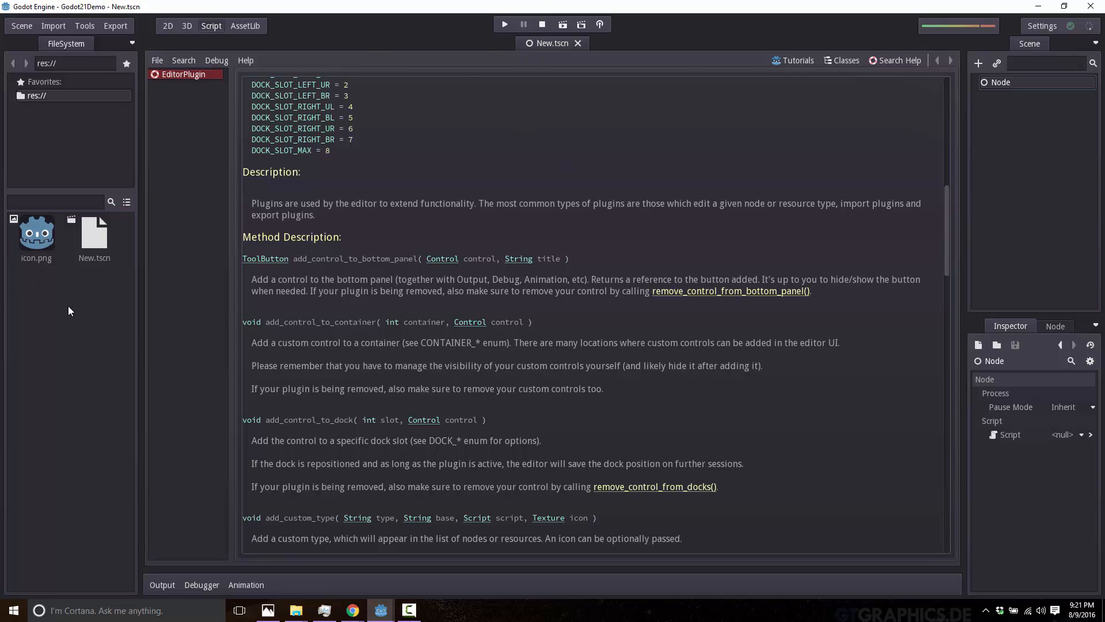
Show the project folder containing icon.png in the system file manager.
click(1056, 326)
click(1027, 324)
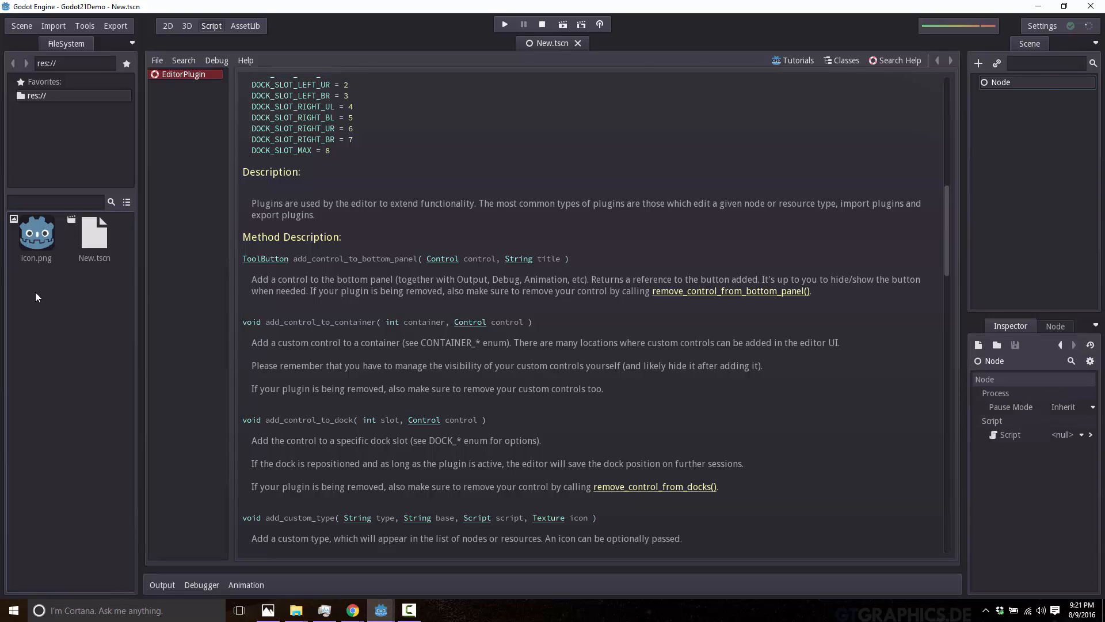
right_click(37, 251)
click(24, 311)
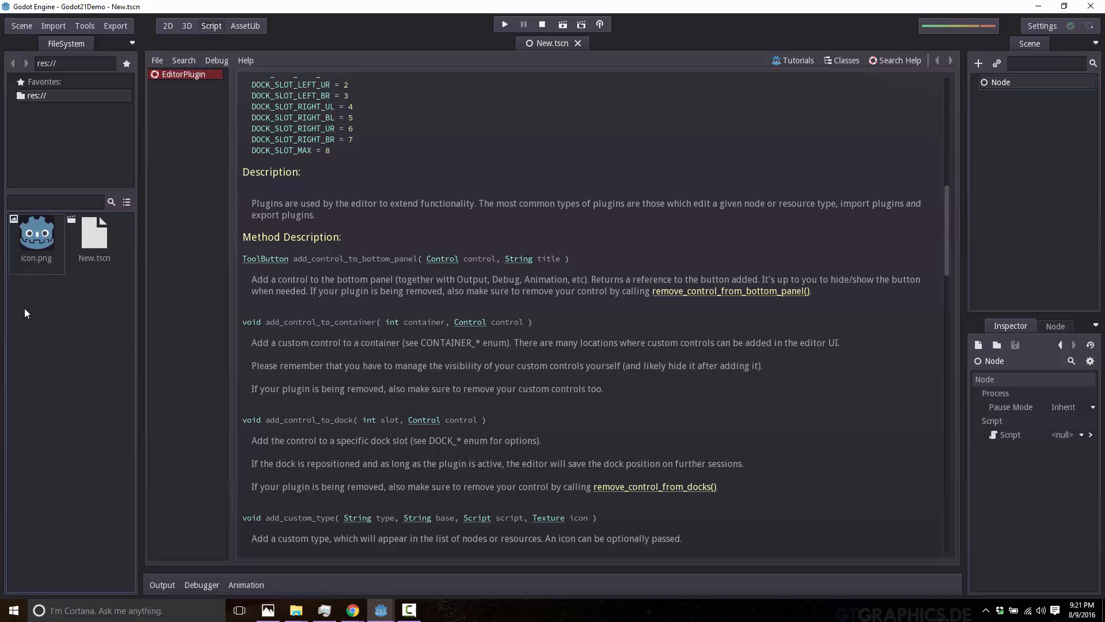
right_click(26, 247)
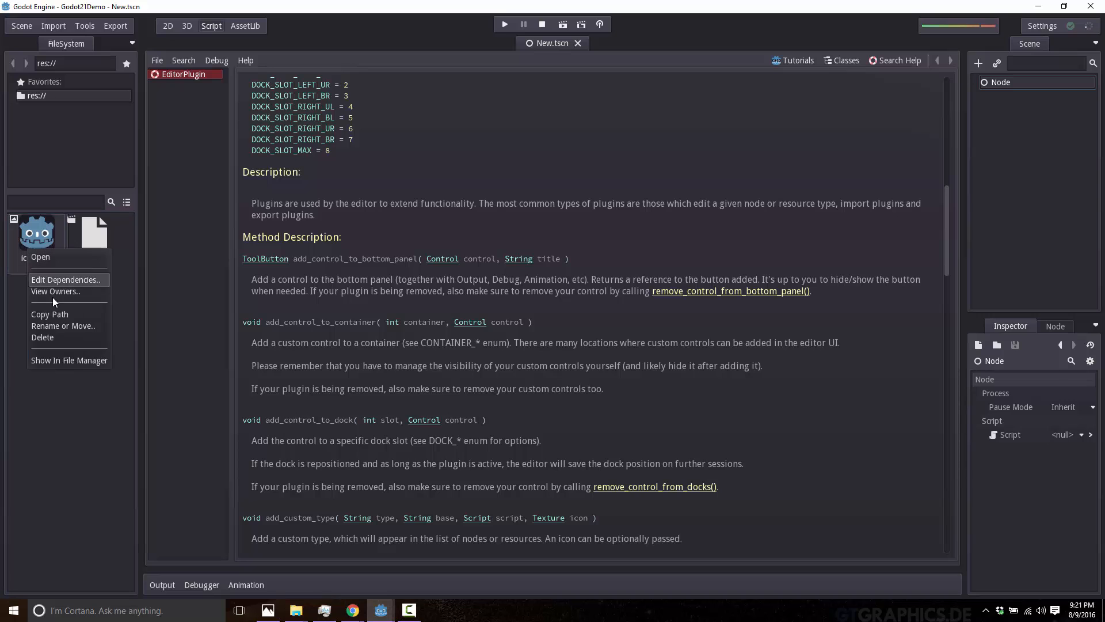
click(97, 359)
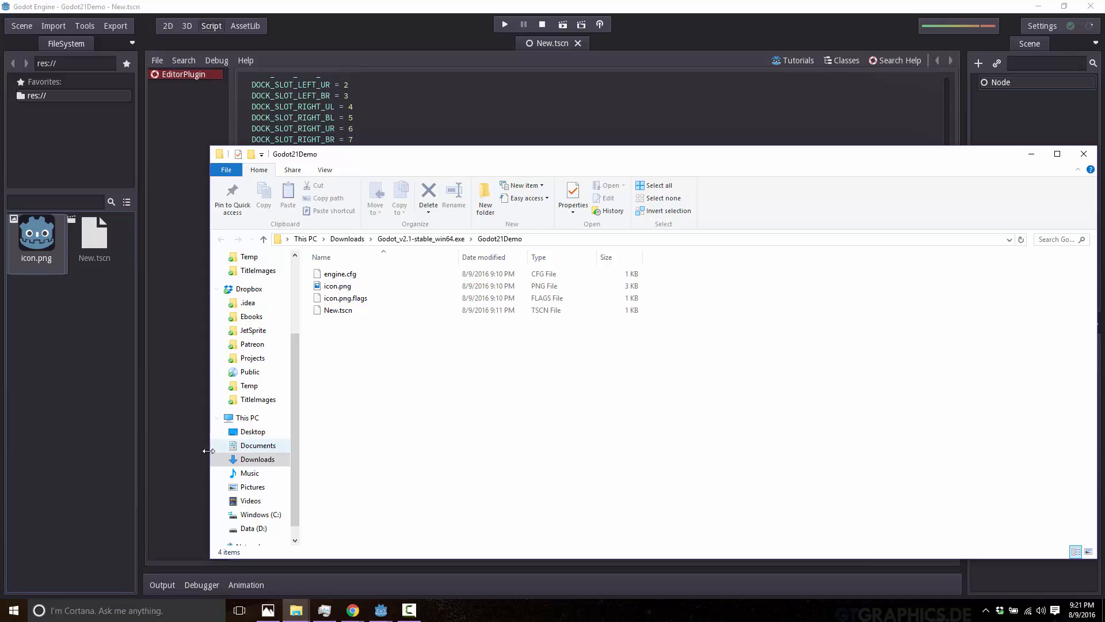
Copy CALISTB.TTF from the Wyrm folder into the Godot21Demo project folder and return to Godot's res:// file list.
mouse_move(296, 609)
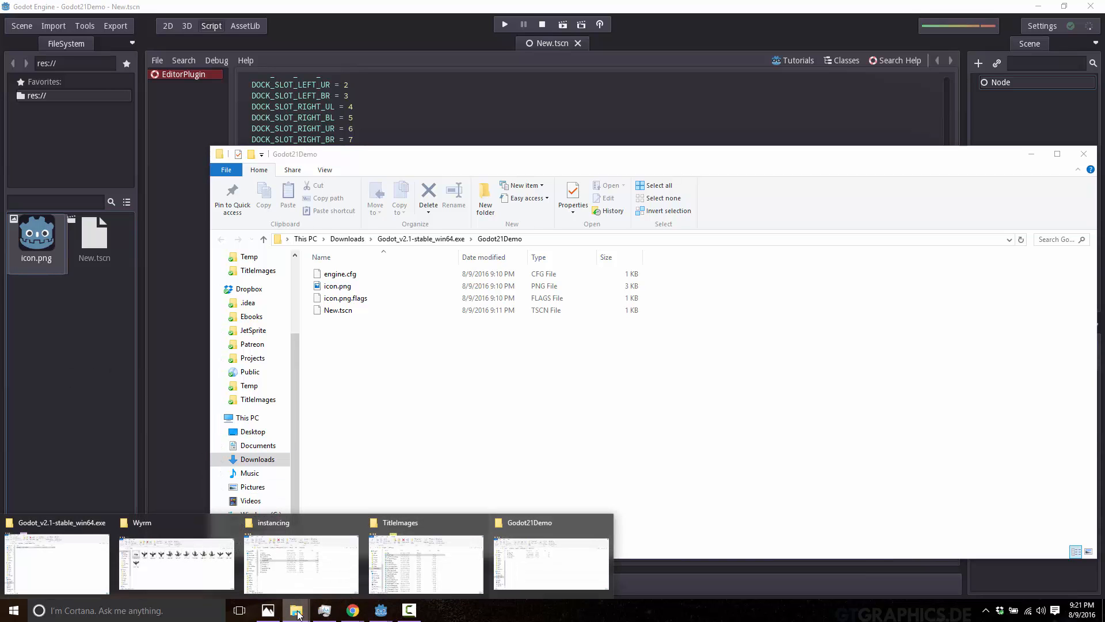
click(196, 567)
drag(333, 277, 355, 556)
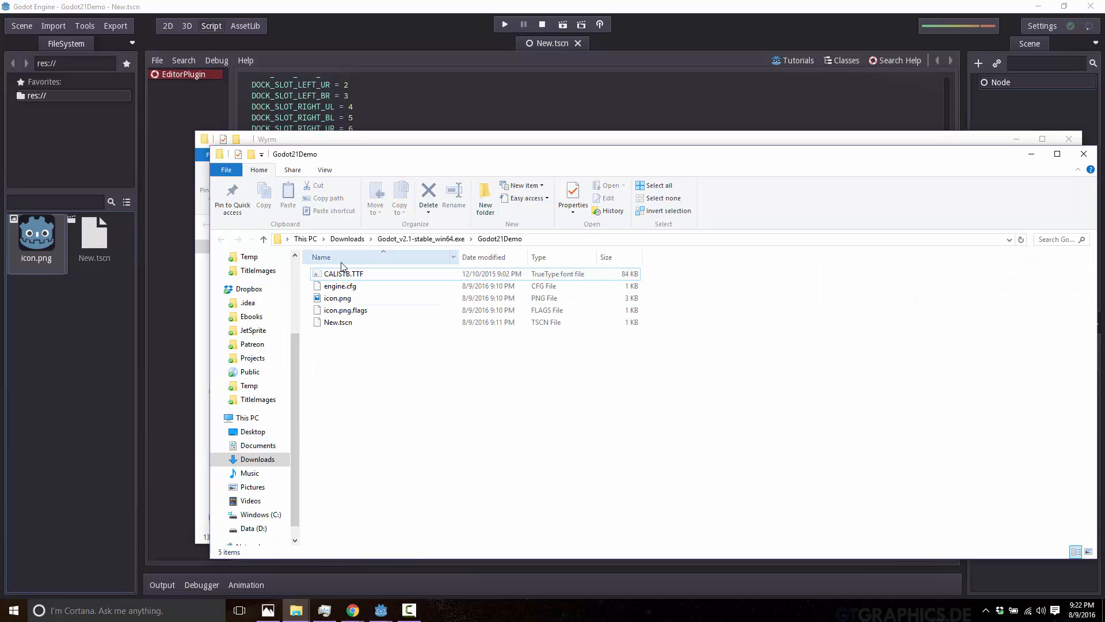
click(102, 367)
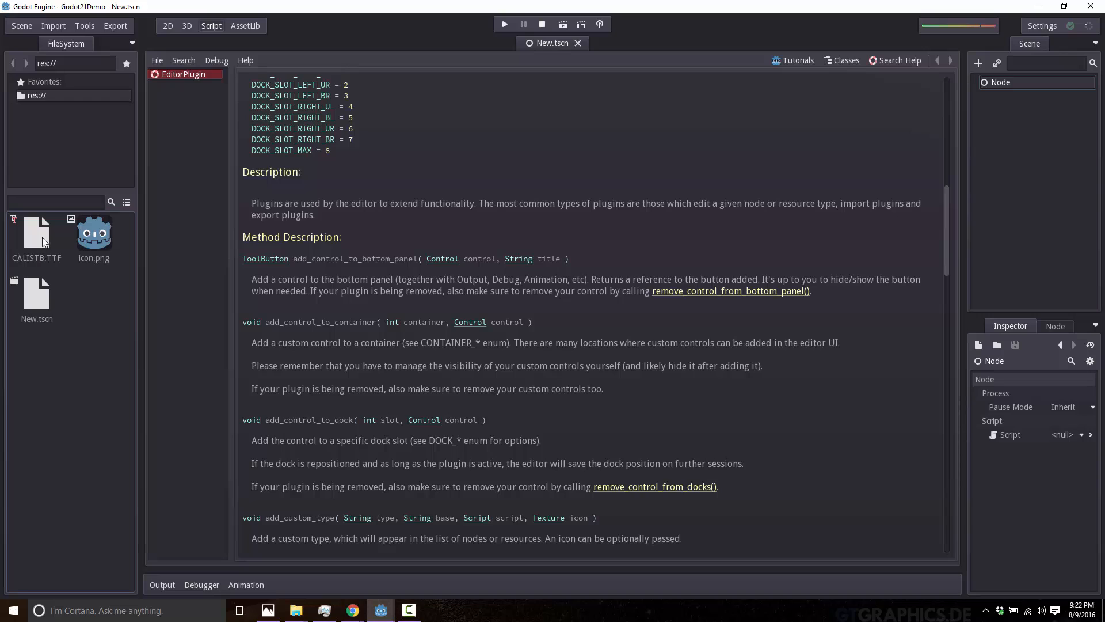
click(50, 98)
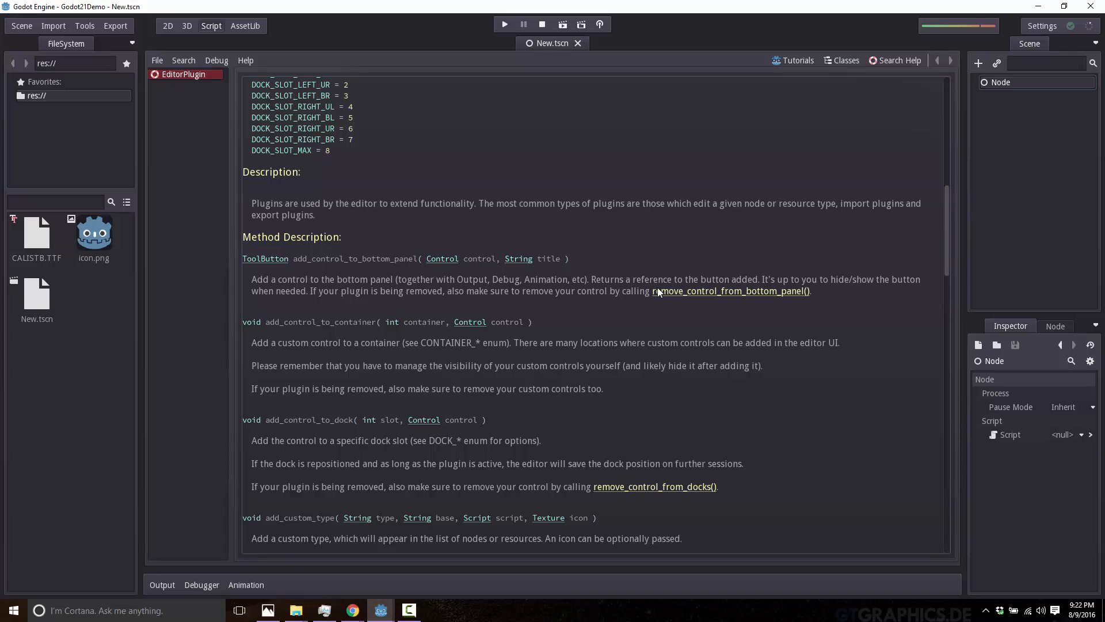
Select the root Node of the scene and switch to the 2D workspace.
click(1007, 82)
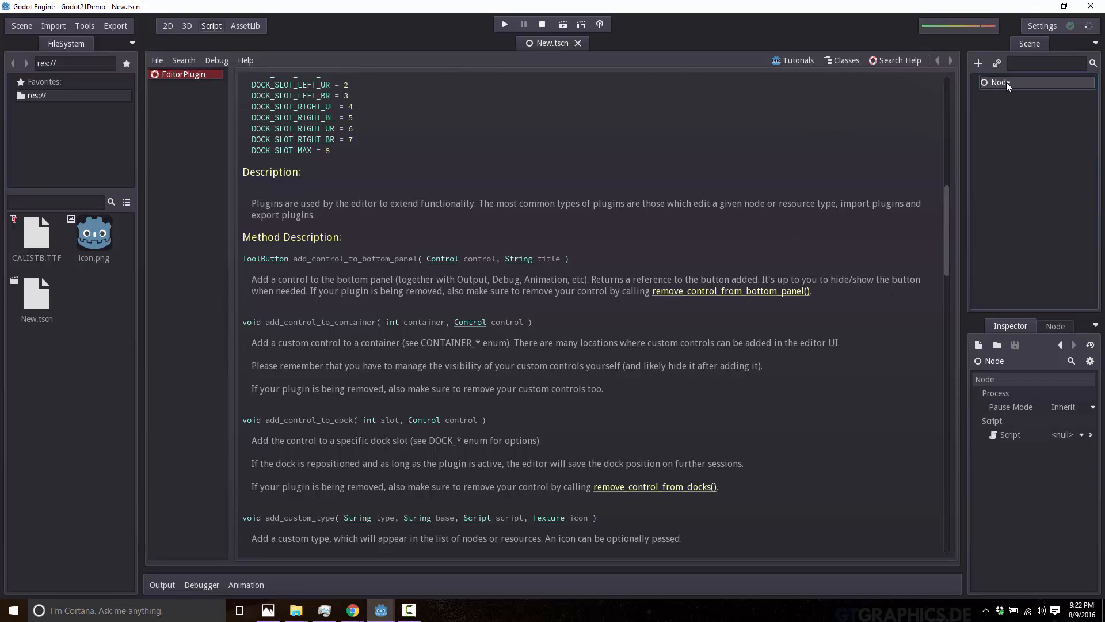
click(1005, 82)
click(997, 140)
click(167, 25)
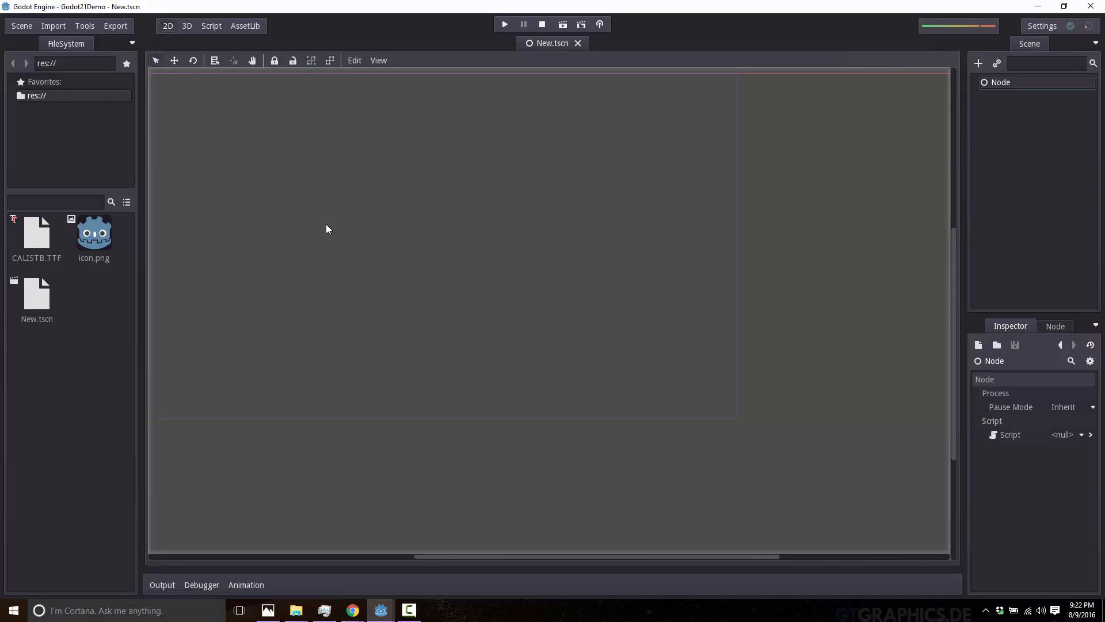
Add a Label node under the root Node and enlarge it to about 386 × 138.
scroll(327, 225, down, 2)
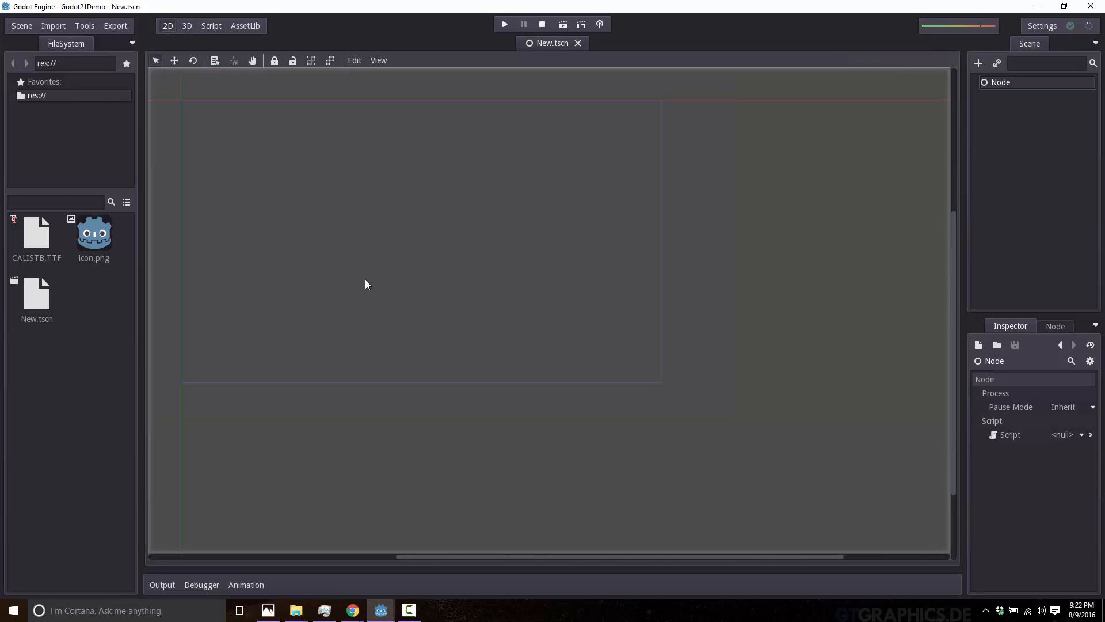
click(981, 63)
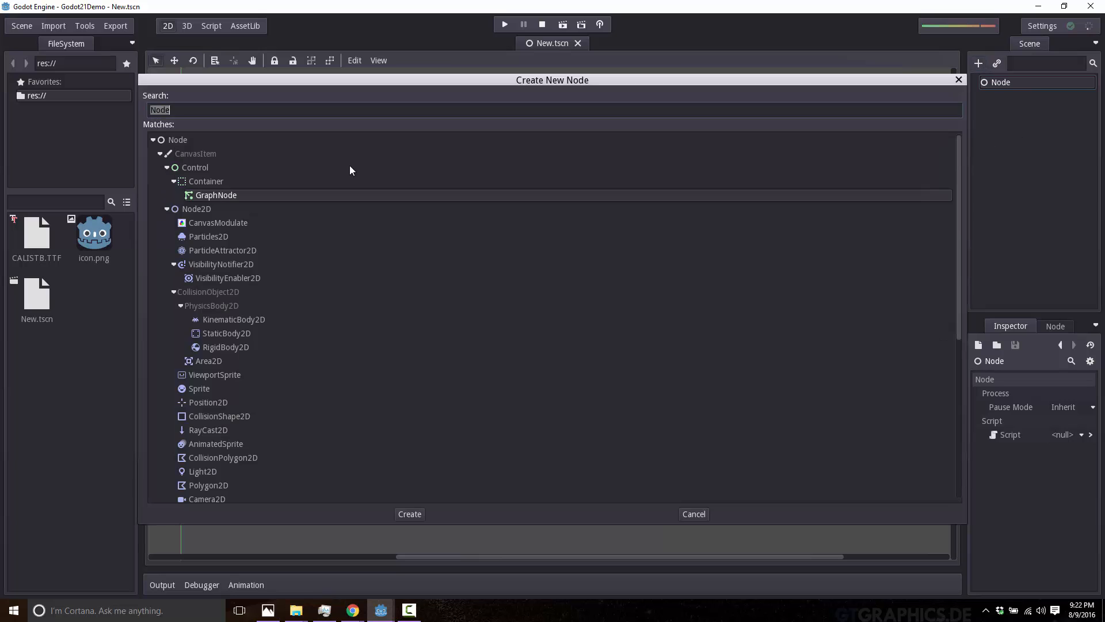
text(Label)
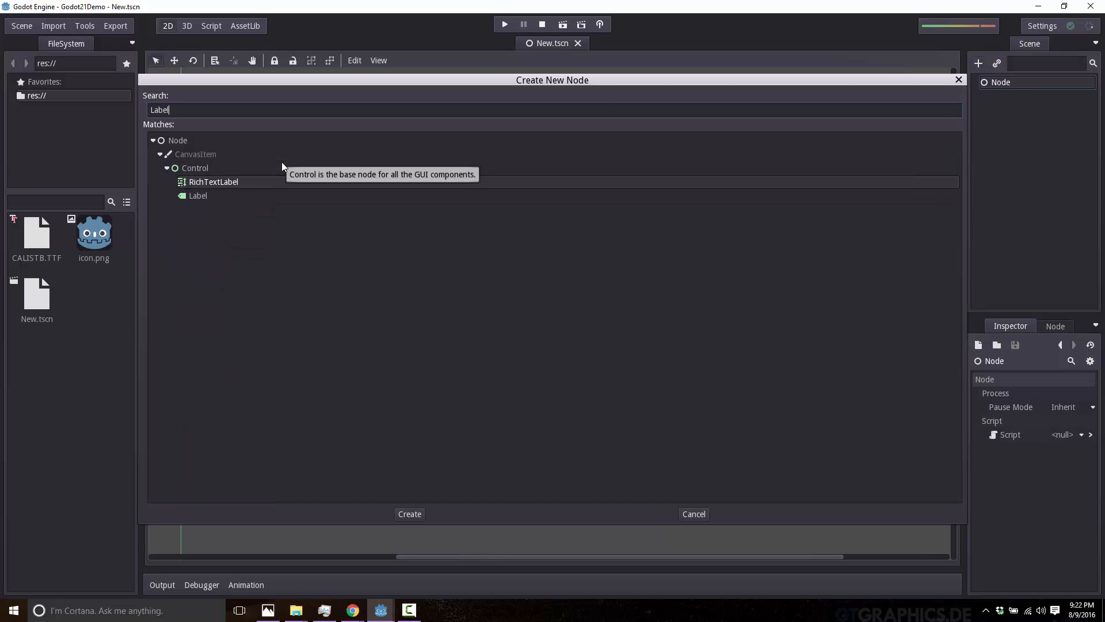
double_click(197, 196)
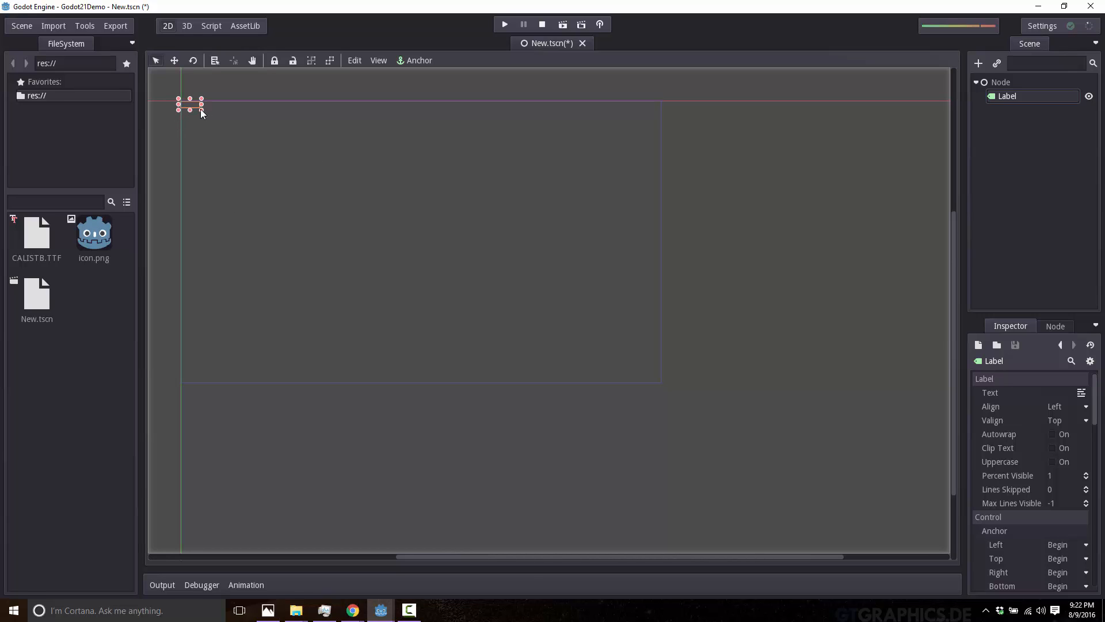
drag(201, 108, 362, 167)
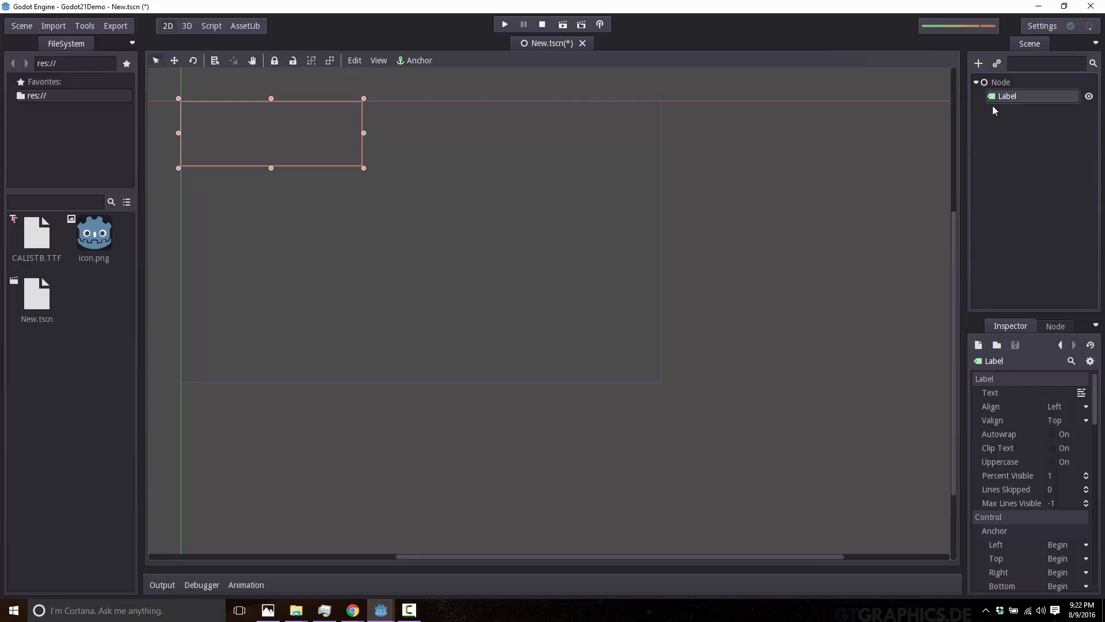
Set the Label's text to "All Your Font Is Belong To Us".
click(1051, 393)
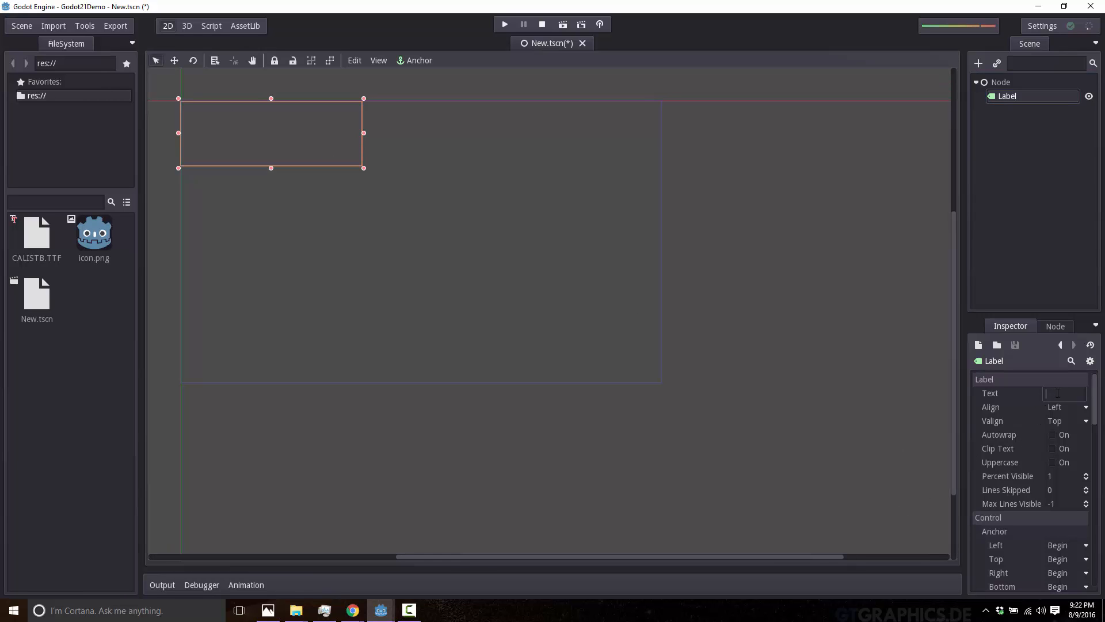
text(Your Font IS Belong To Us)
key(Return)
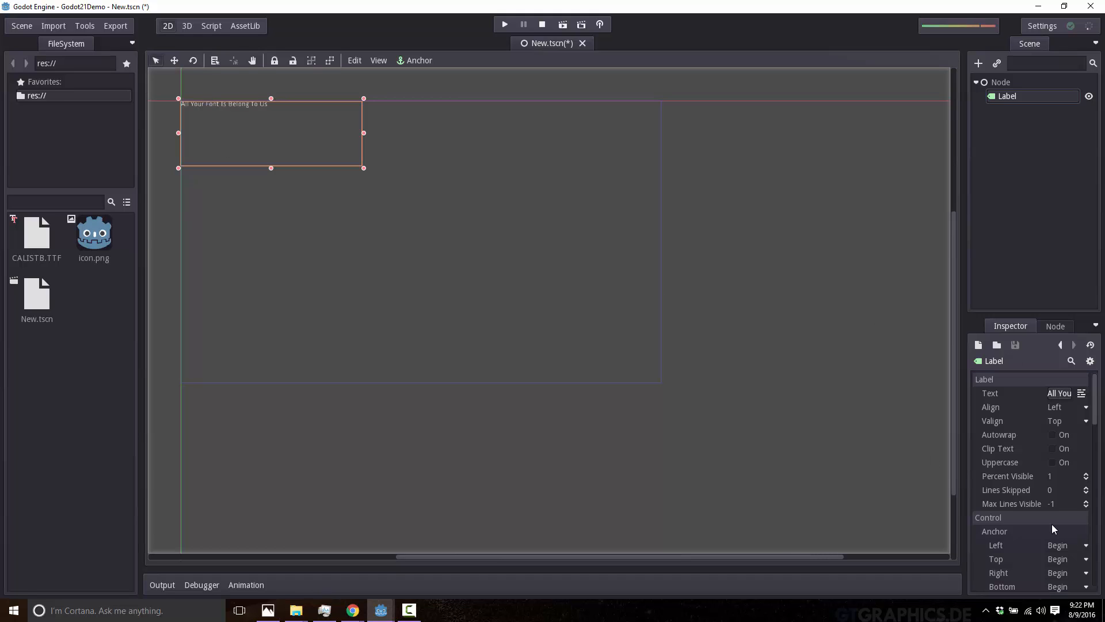
Enable the Label's custom font override and assign a new DynamicFont to it.
scroll(1007, 498, down, 5)
scroll(1007, 497, down, 2)
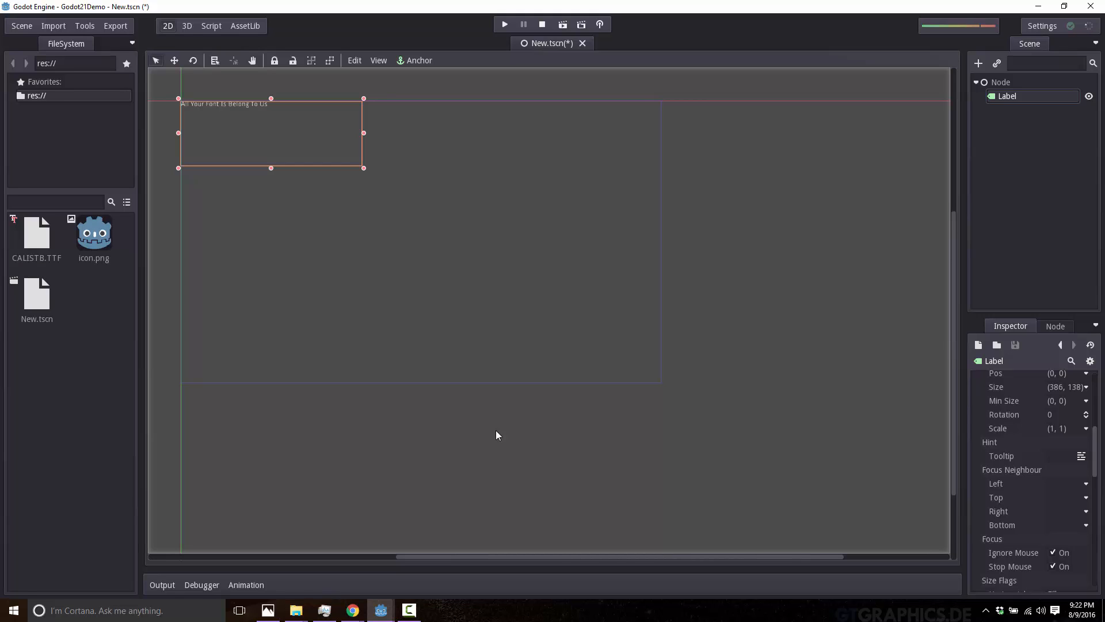
scroll(1033, 485, down, 5)
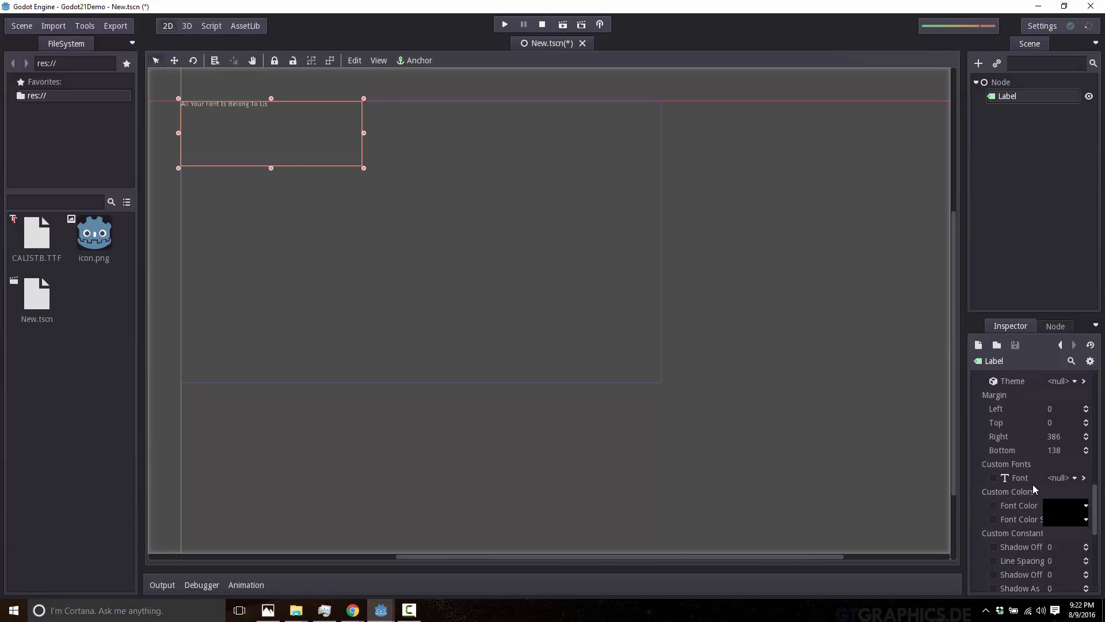
click(997, 477)
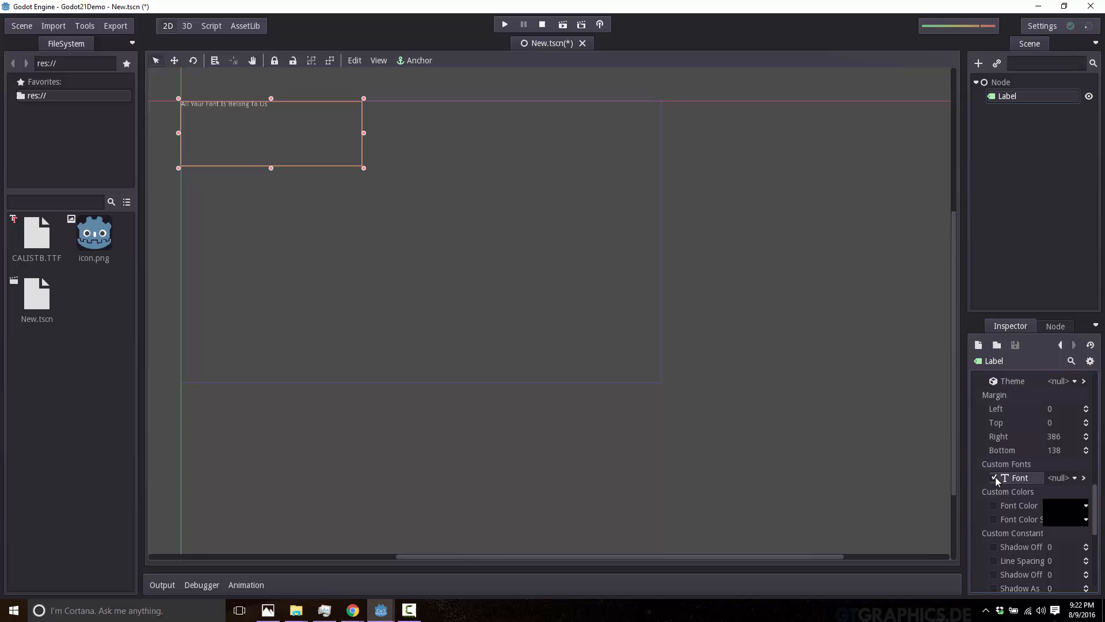
click(1074, 478)
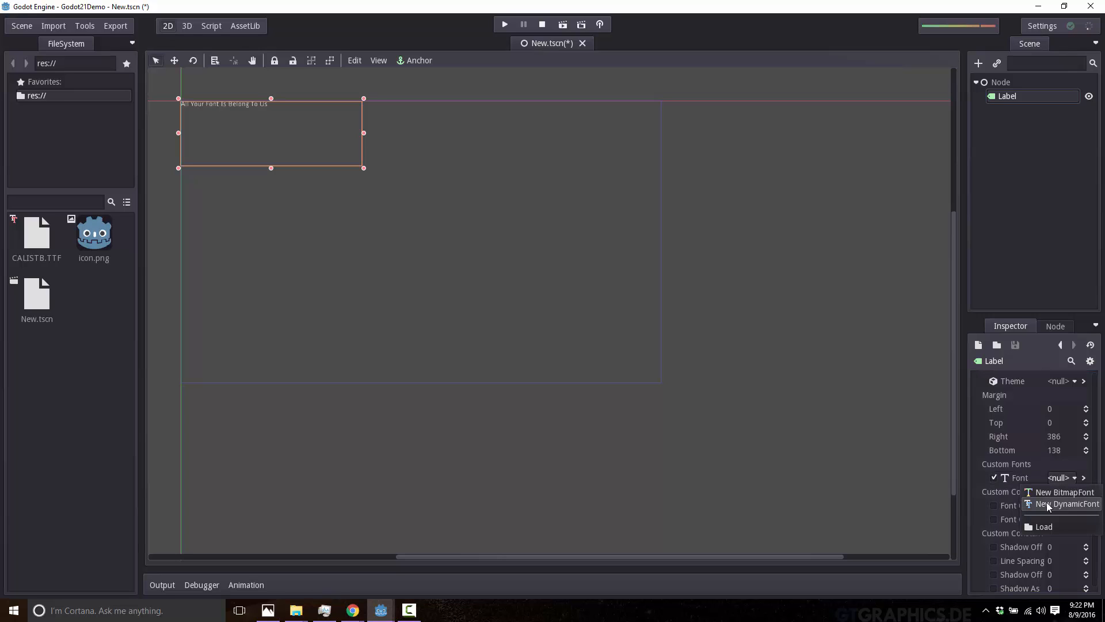
click(1060, 503)
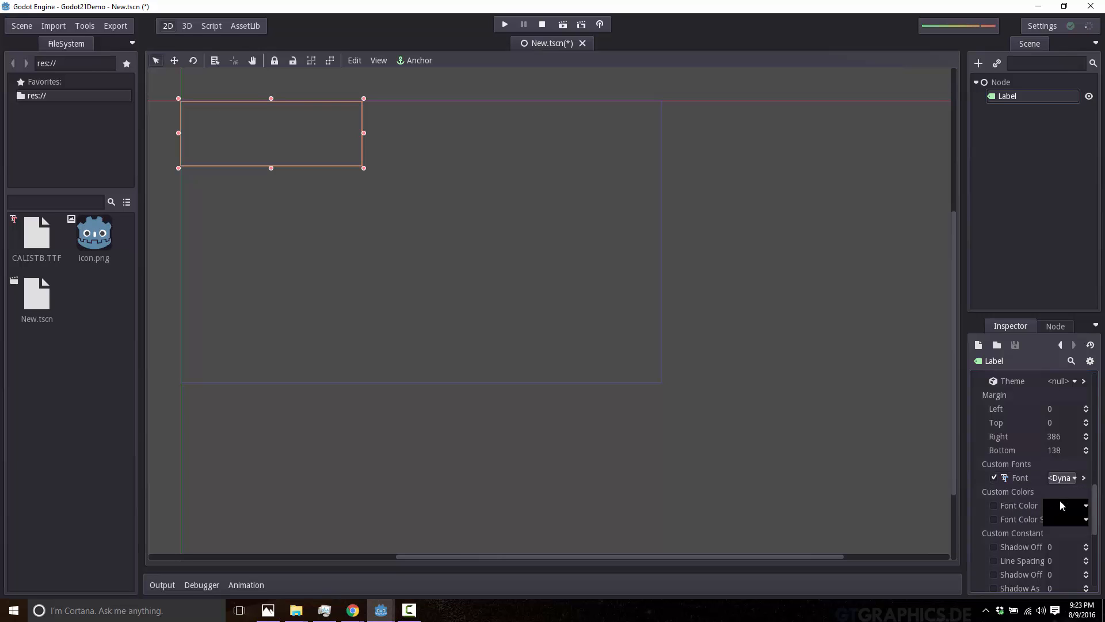
Edit the Label's DynamicFont and load CALISTB.TTF from res:// as its font data.
click(1072, 478)
click(1037, 537)
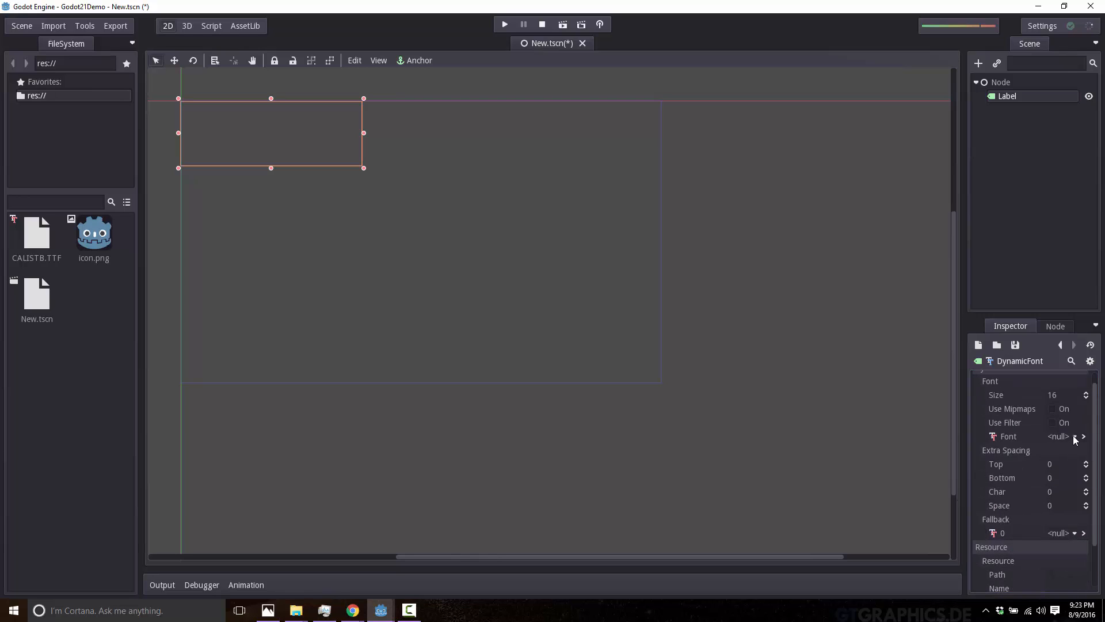
click(1074, 437)
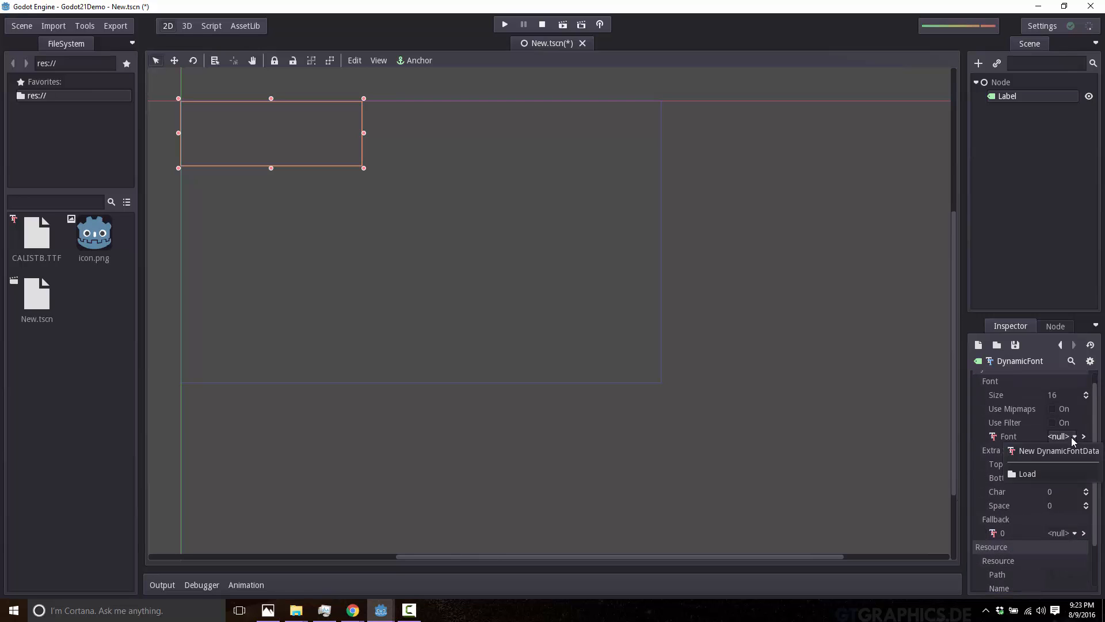
click(1030, 472)
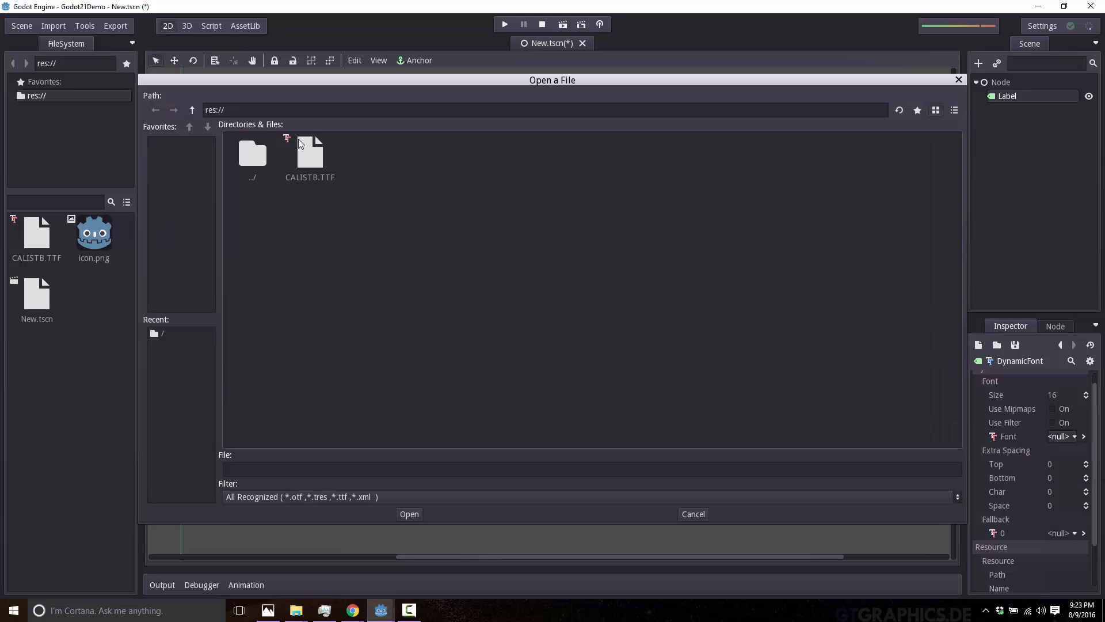
click(309, 157)
double_click(310, 156)
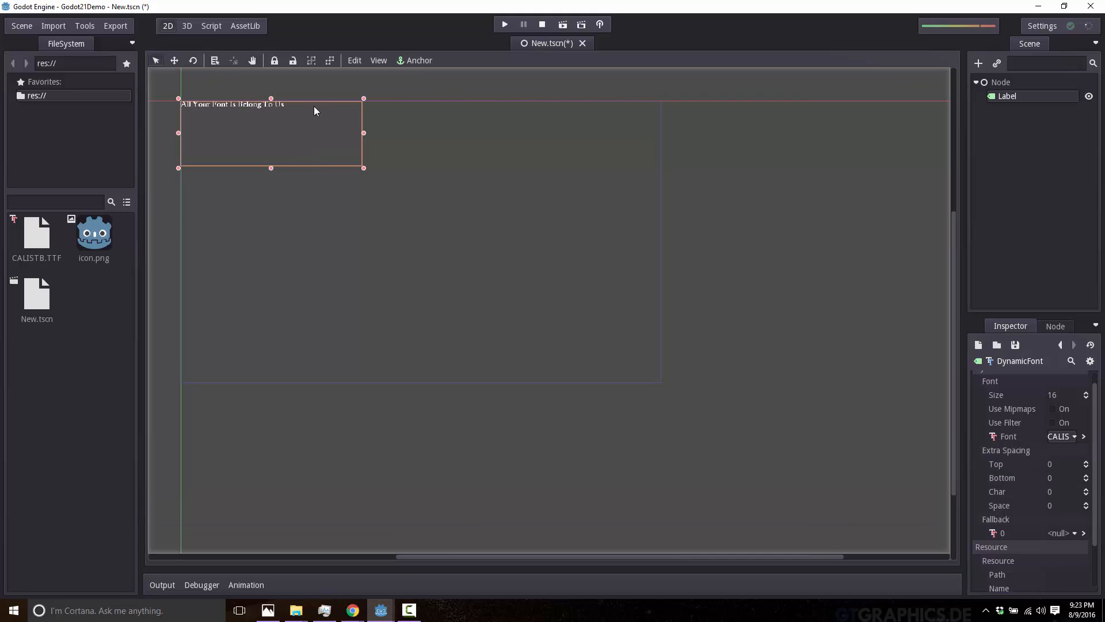
Set the DynamicFont's size to 42.
scroll(1030, 456, up, 1)
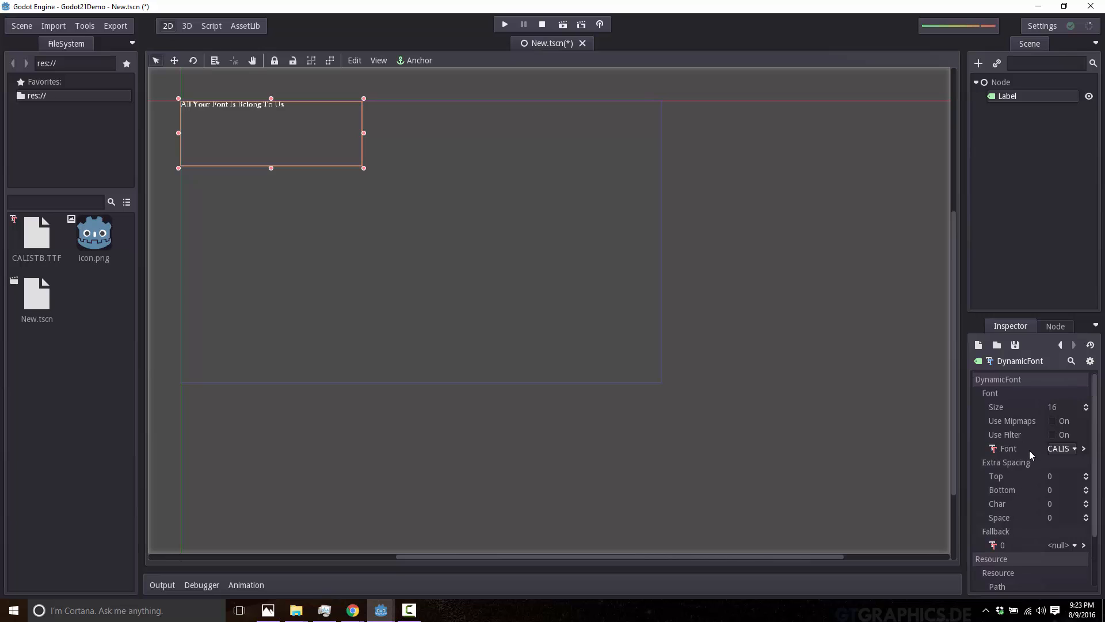
click(1074, 408)
text(42)
key(Return)
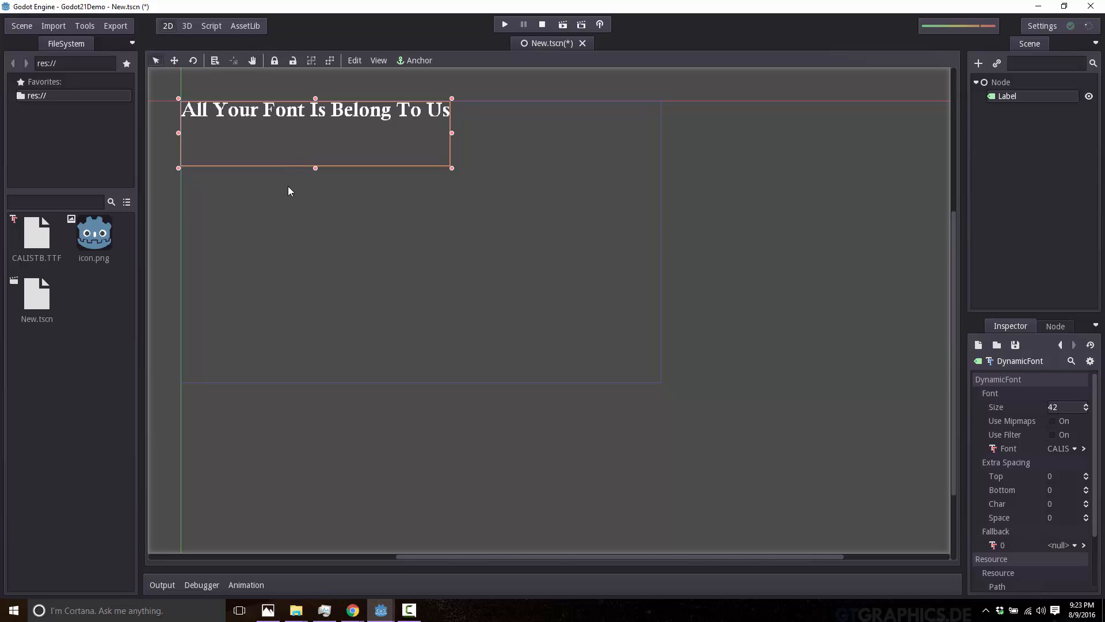
Show the choices for the DynamicFont's fallback font, dismiss them without choosing and deselect the Label in the viewport.
key(alt+Tab)
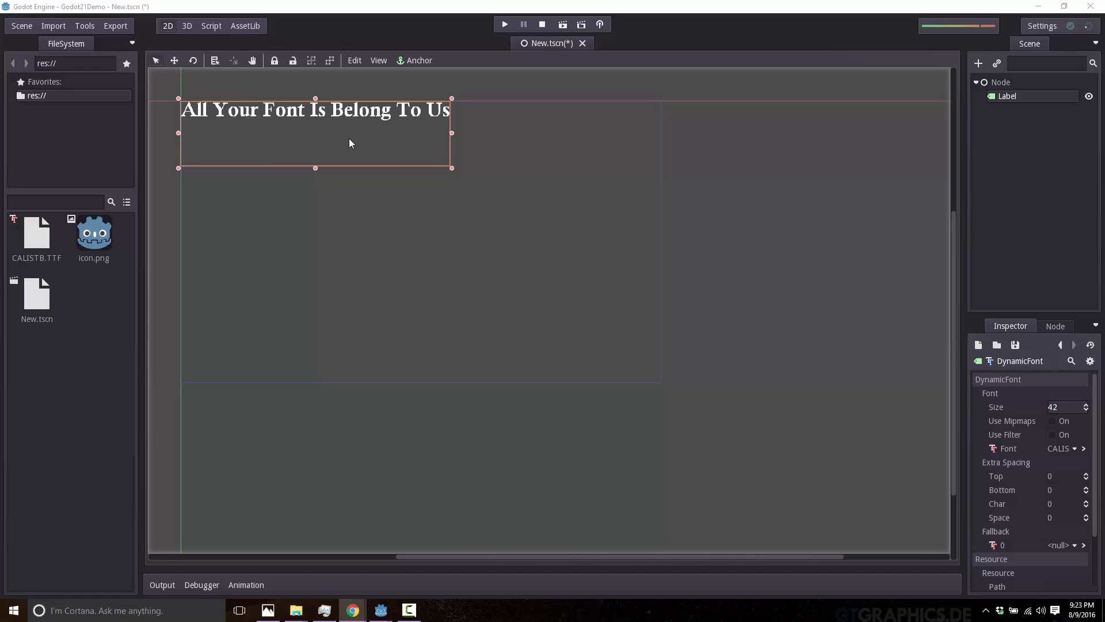
scroll(1028, 488, down, 4)
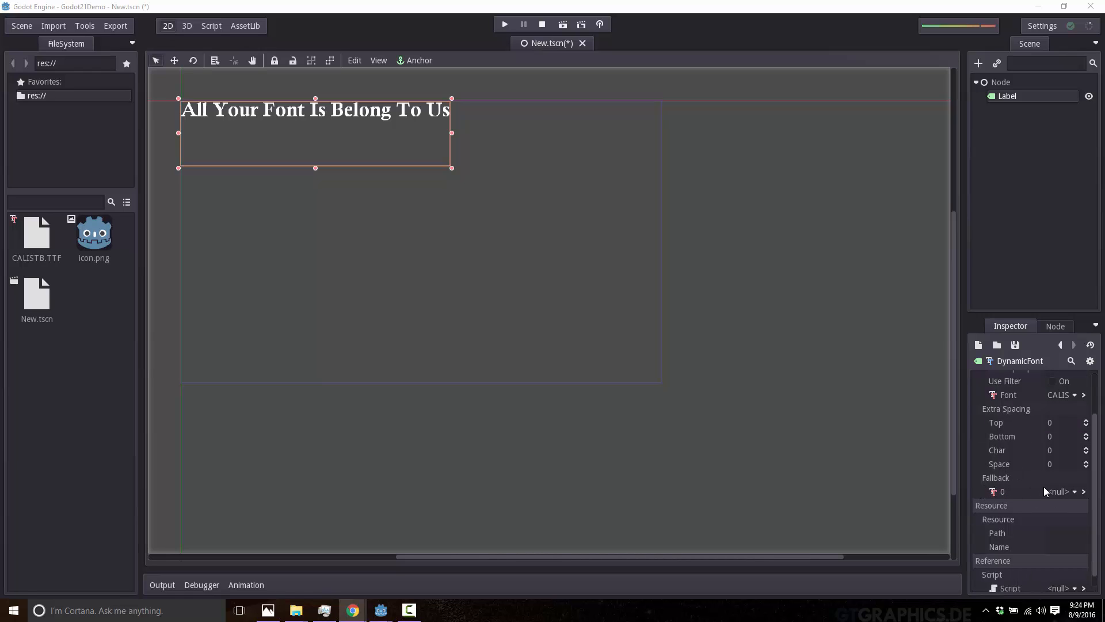
click(1072, 491)
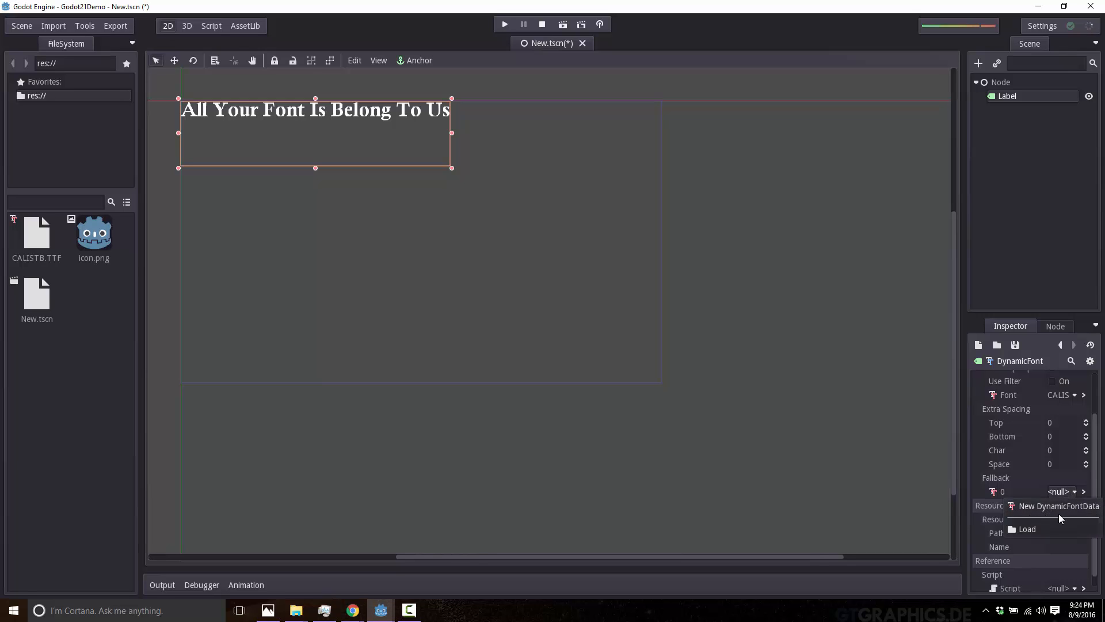
click(568, 306)
click(568, 306)
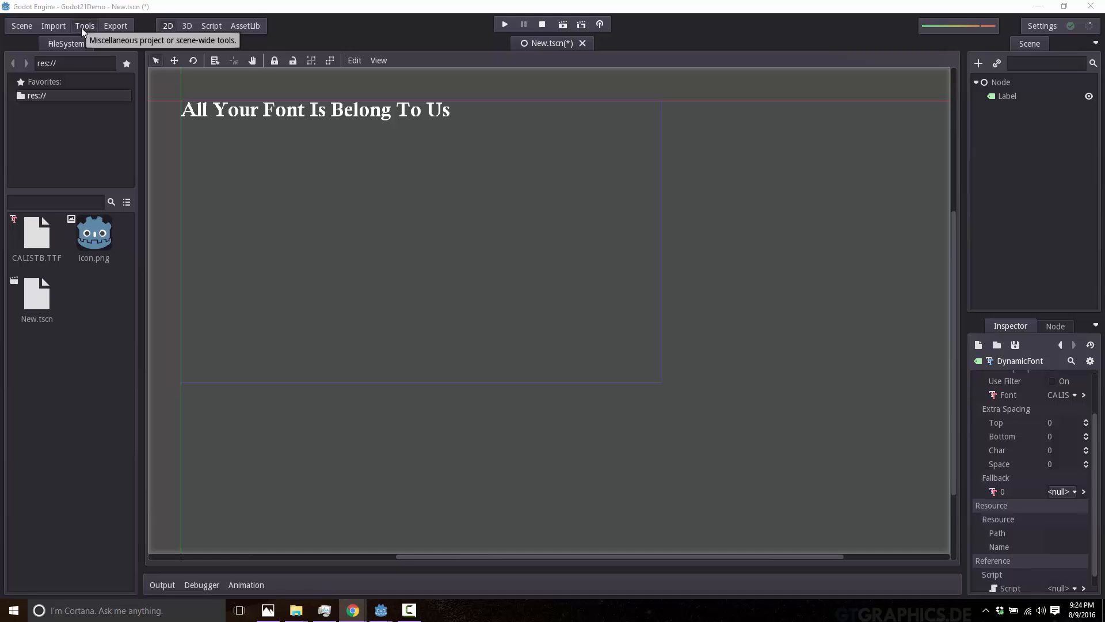
Open the Editor Settings and show the available editor languages in the Global section.
click(1048, 25)
click(1045, 43)
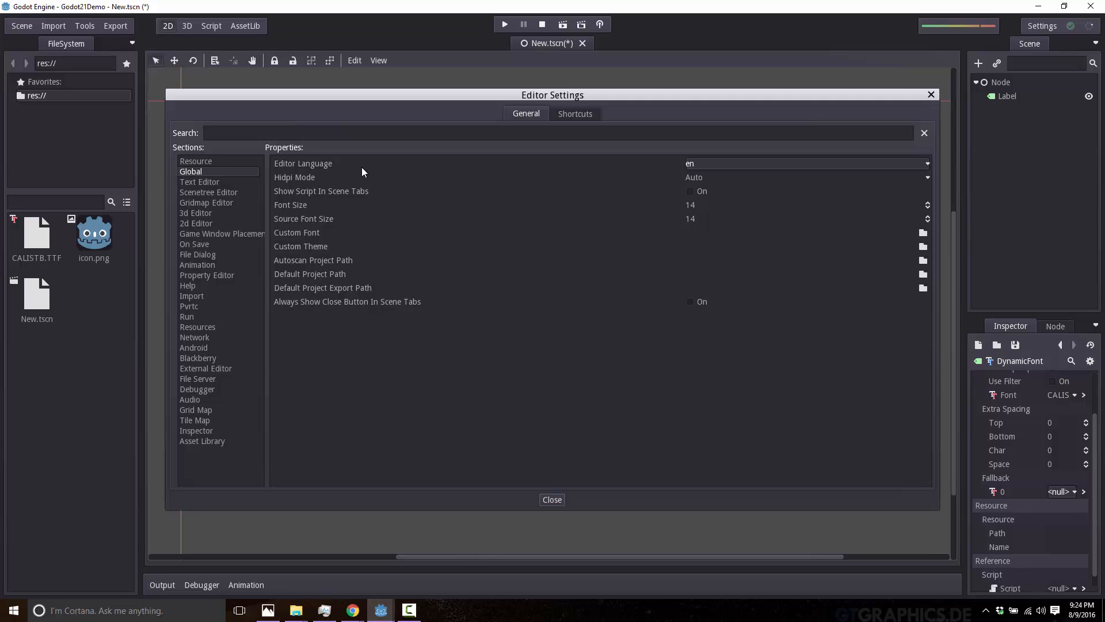
click(928, 164)
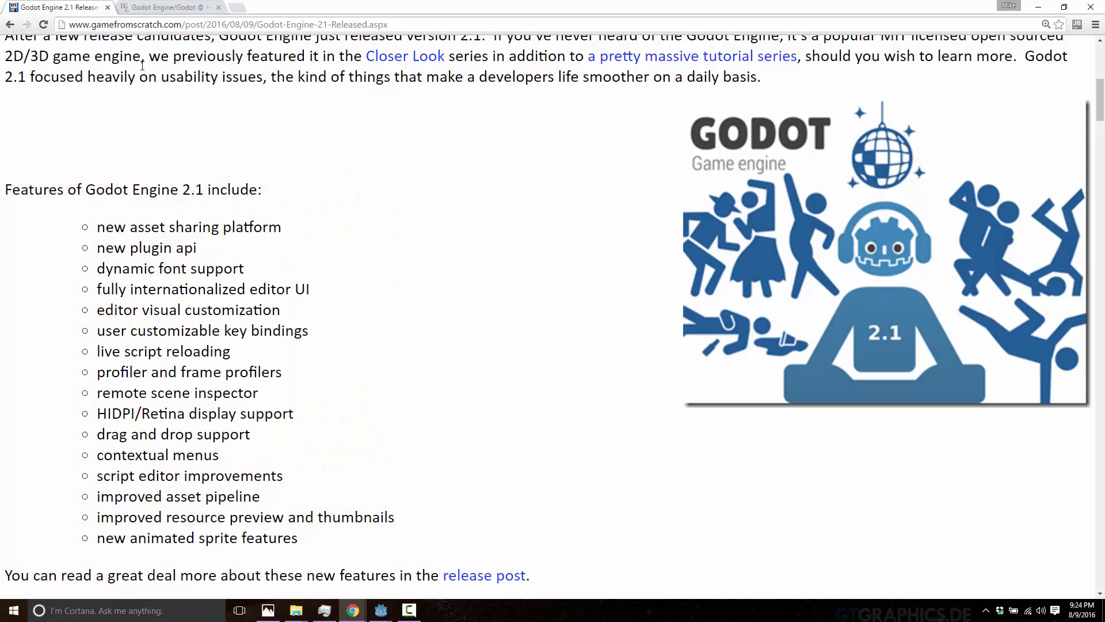
Examine the translation progress of each language on Godot's Hosted Weblate page in the browser.
click(151, 7)
scroll(311, 242, down, 1)
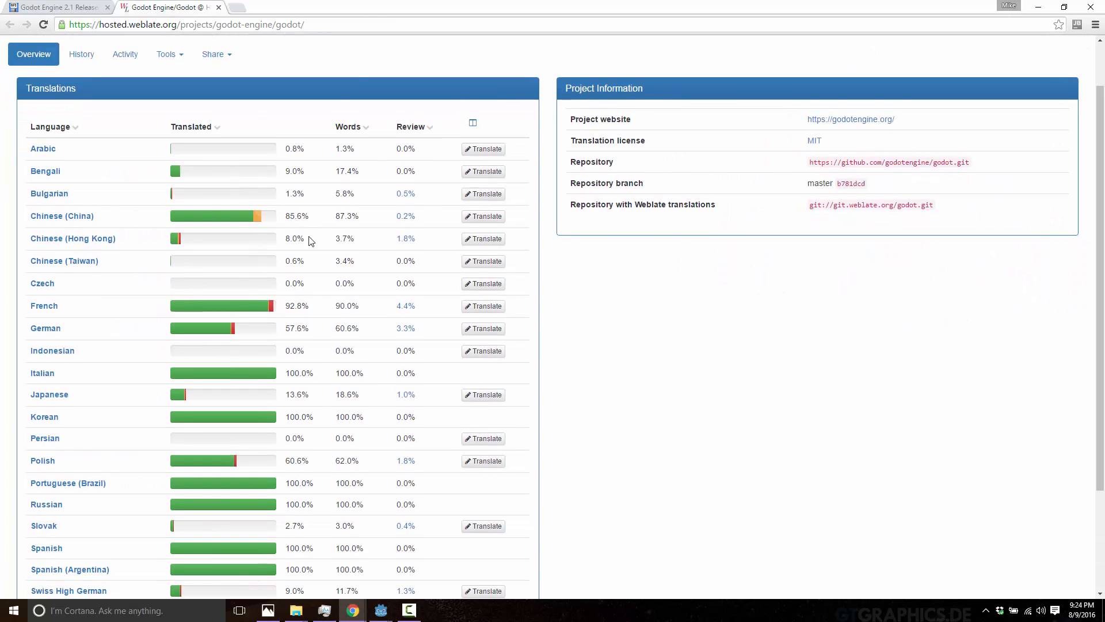
scroll(276, 223, up, 1)
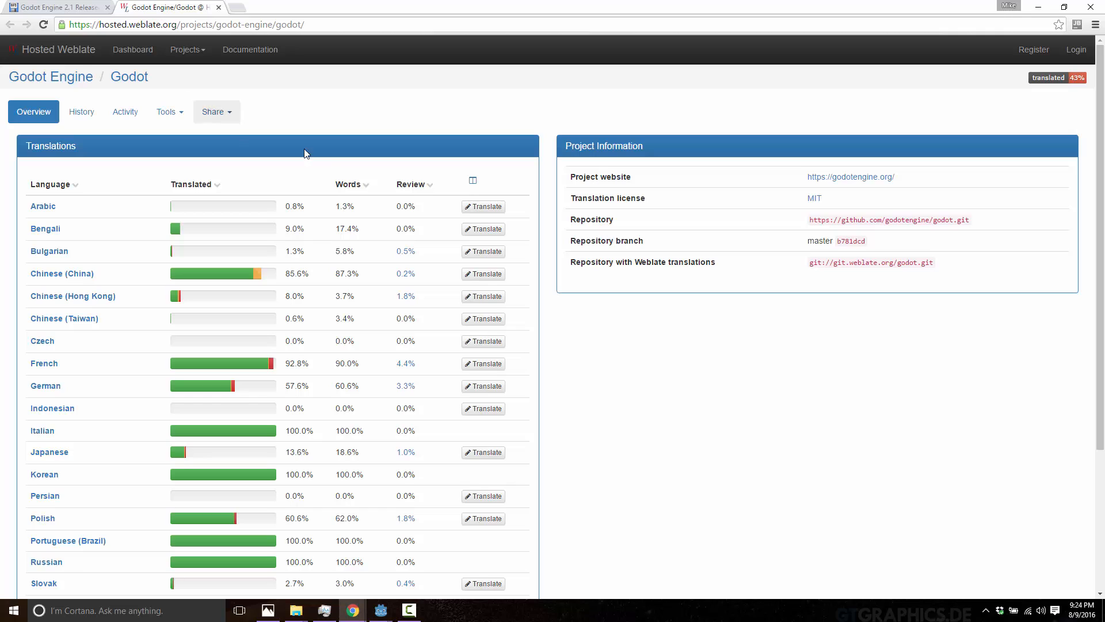
scroll(299, 155, down, 2)
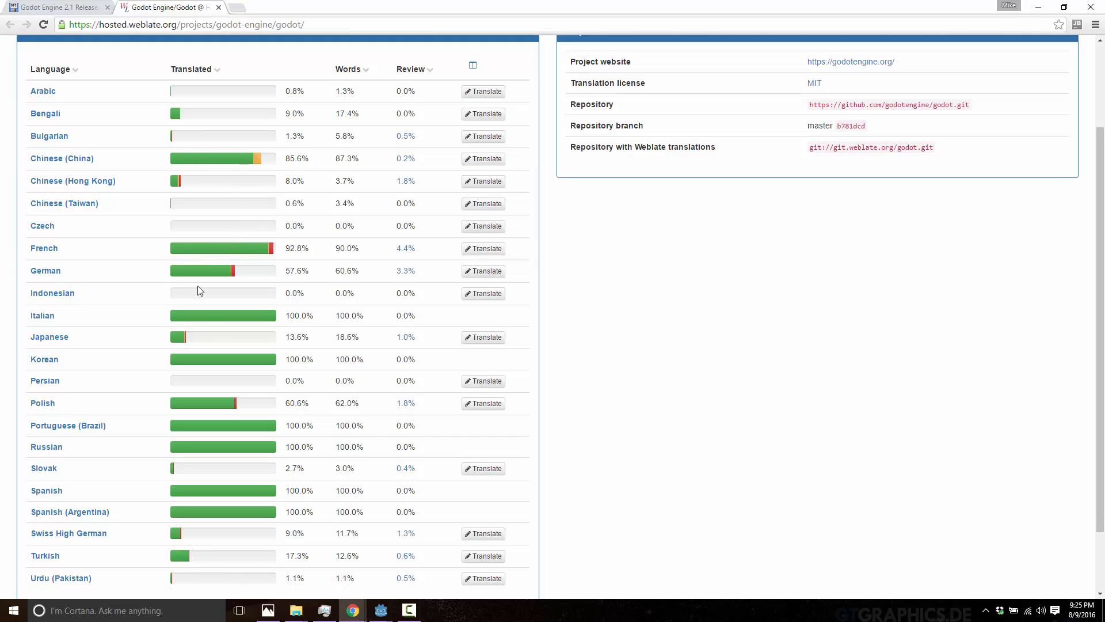
scroll(198, 288, down, 1)
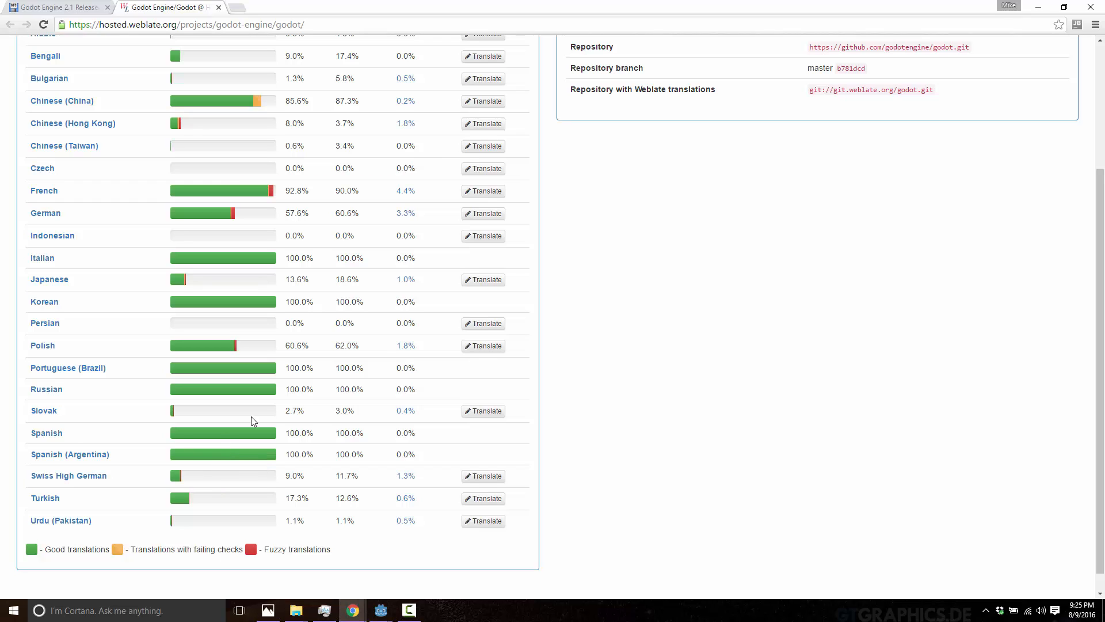
scroll(67, 154, up, 2)
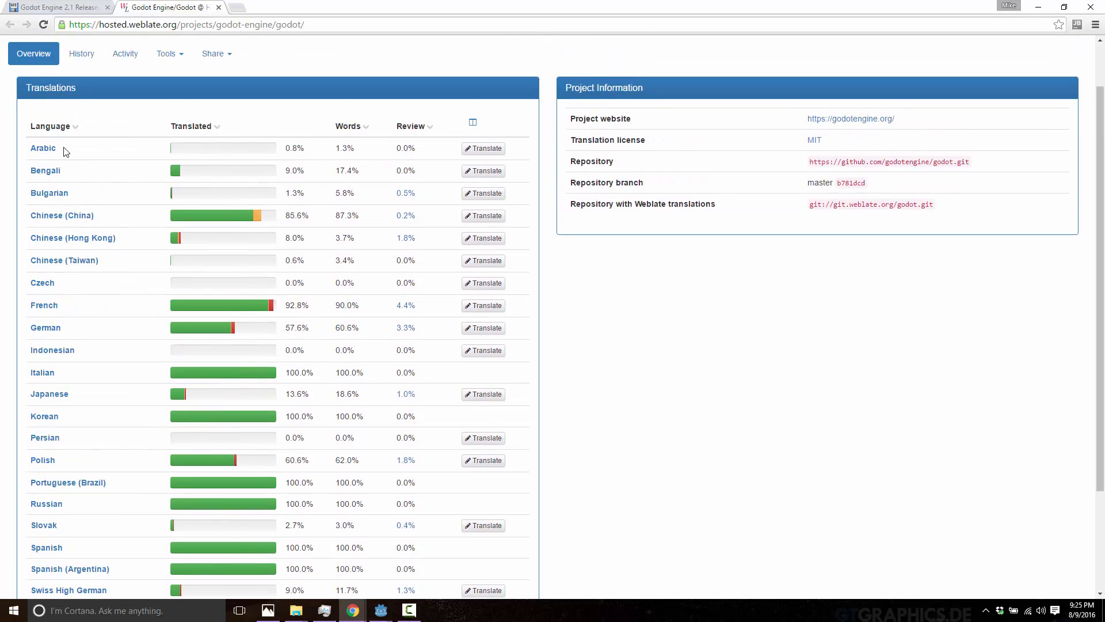
scroll(84, 337, down, 1)
scroll(84, 337, down, 1)
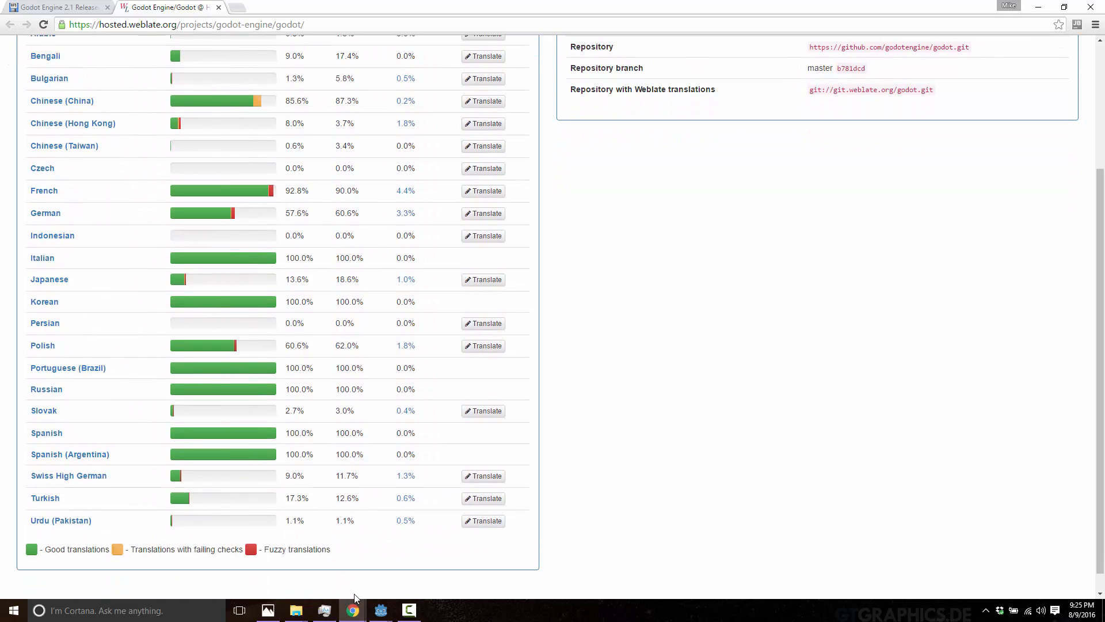
Return to Godot's Editor Settings and dismiss the editor language list without choosing a language.
mouse_move(379, 614)
click(426, 576)
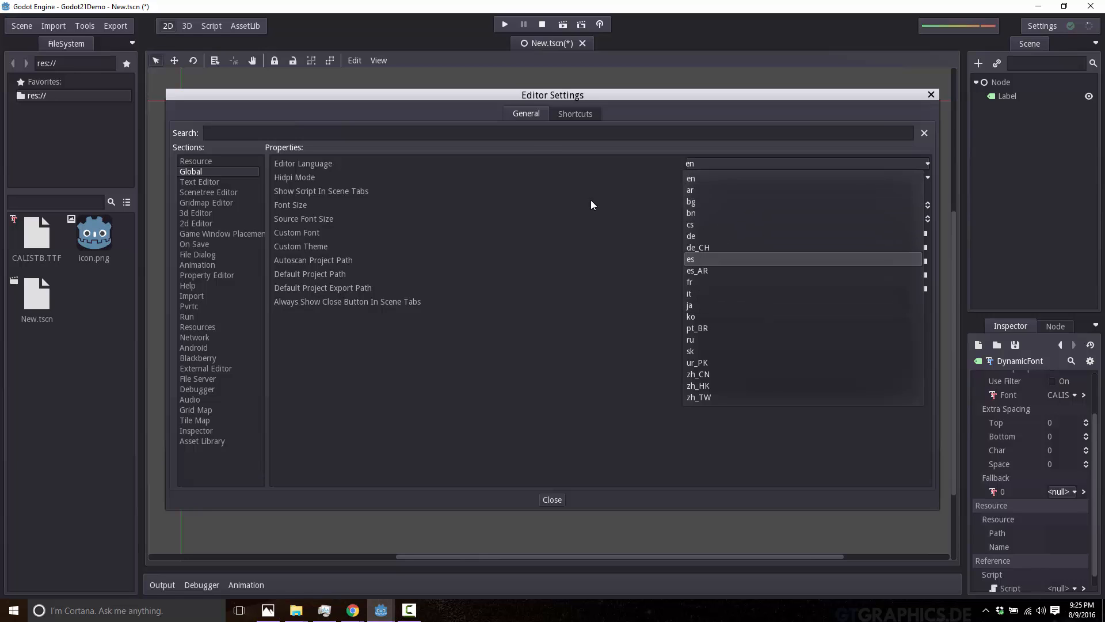
click(697, 115)
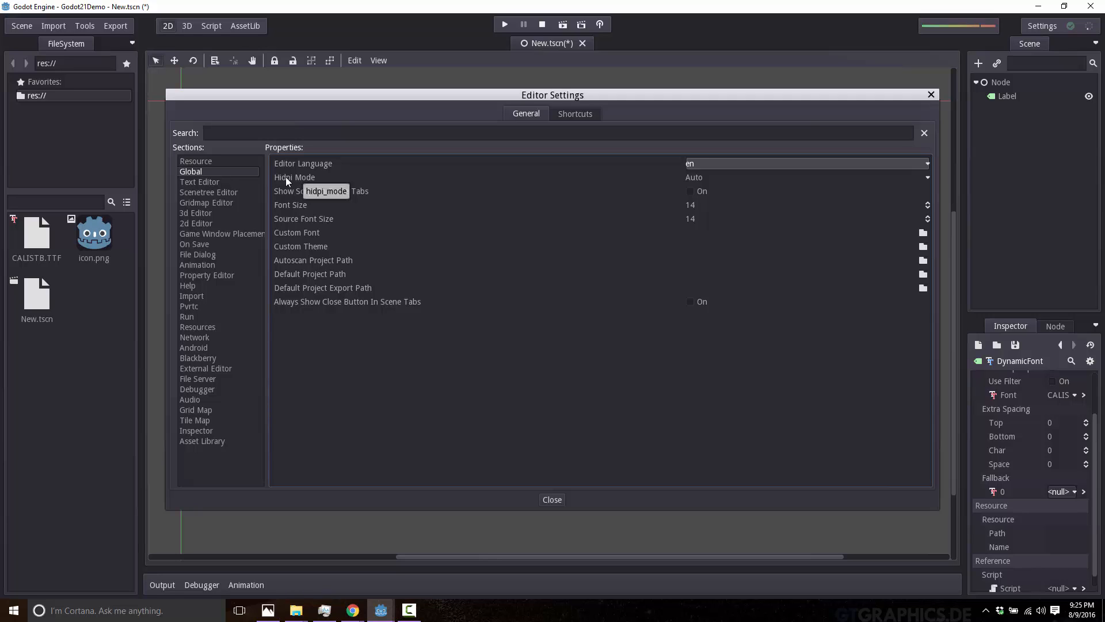
View the Hidpi Mode choices without changing the mode and show the Text Editor section with its color settings.
click(703, 177)
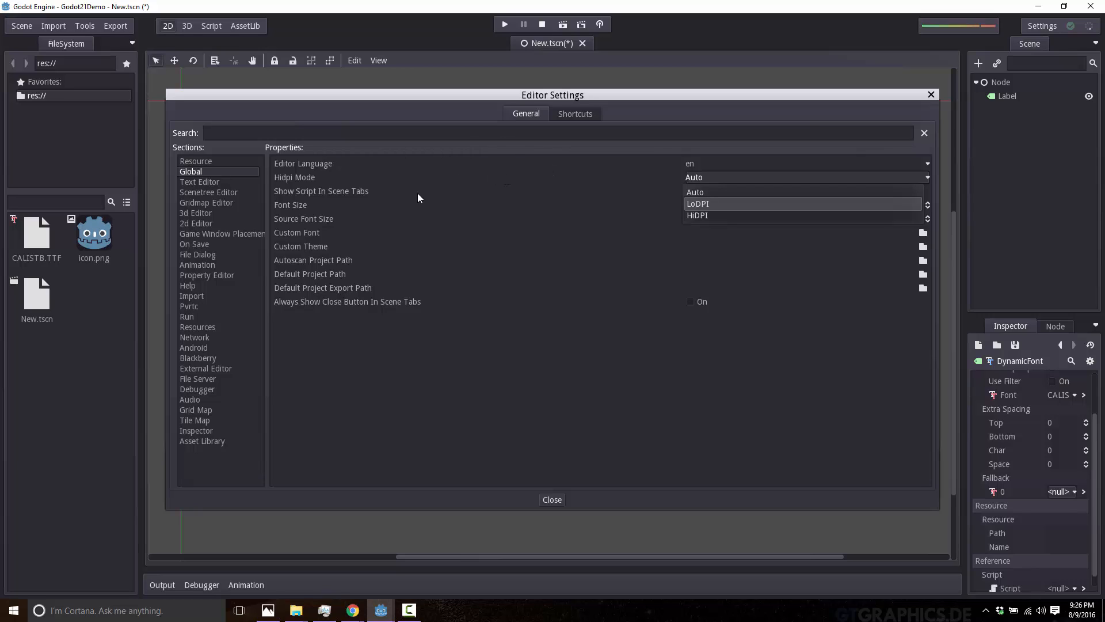
click(471, 222)
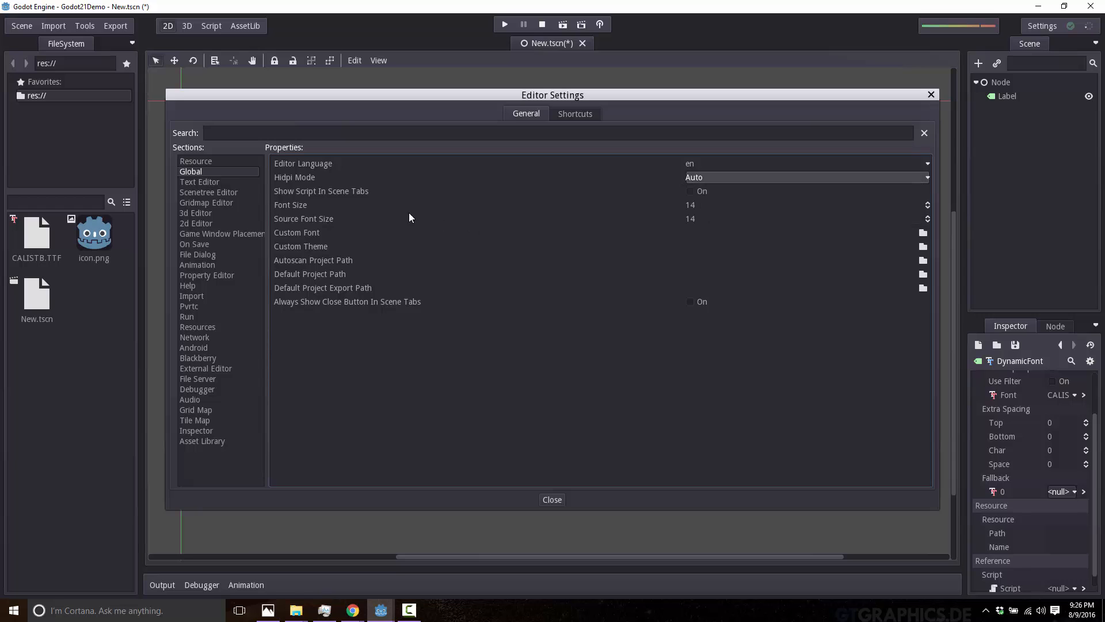
click(209, 181)
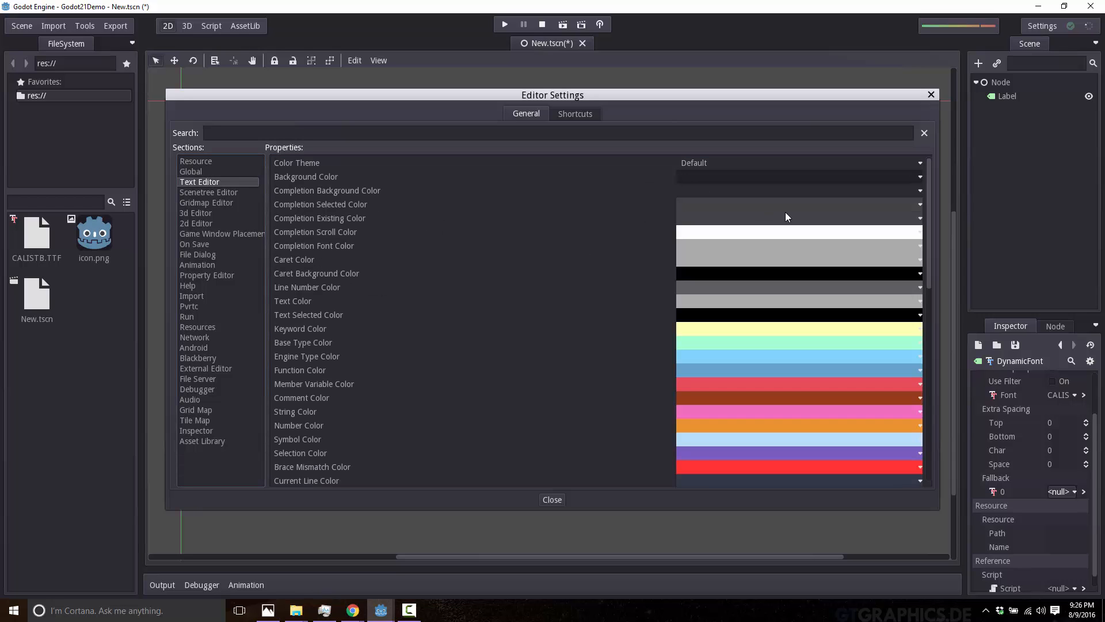
Look through the Text Editor settings, from the syntax colors down to the caret, font and script options.
scroll(598, 275, down, 10)
scroll(599, 276, up, 4)
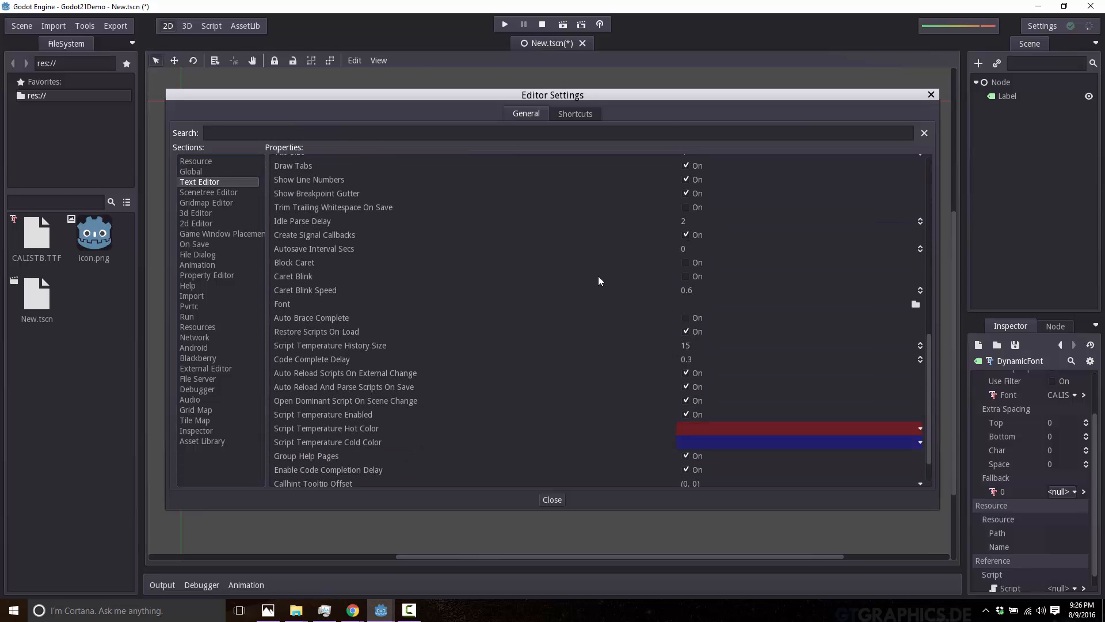
scroll(599, 273, up, 6)
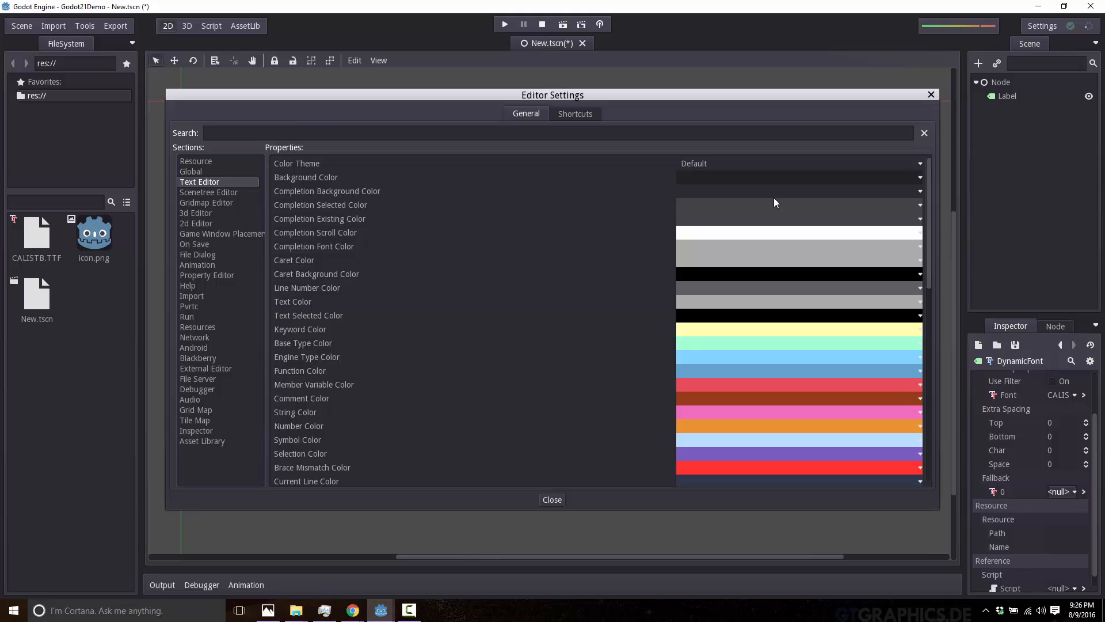
scroll(343, 232, down, 10)
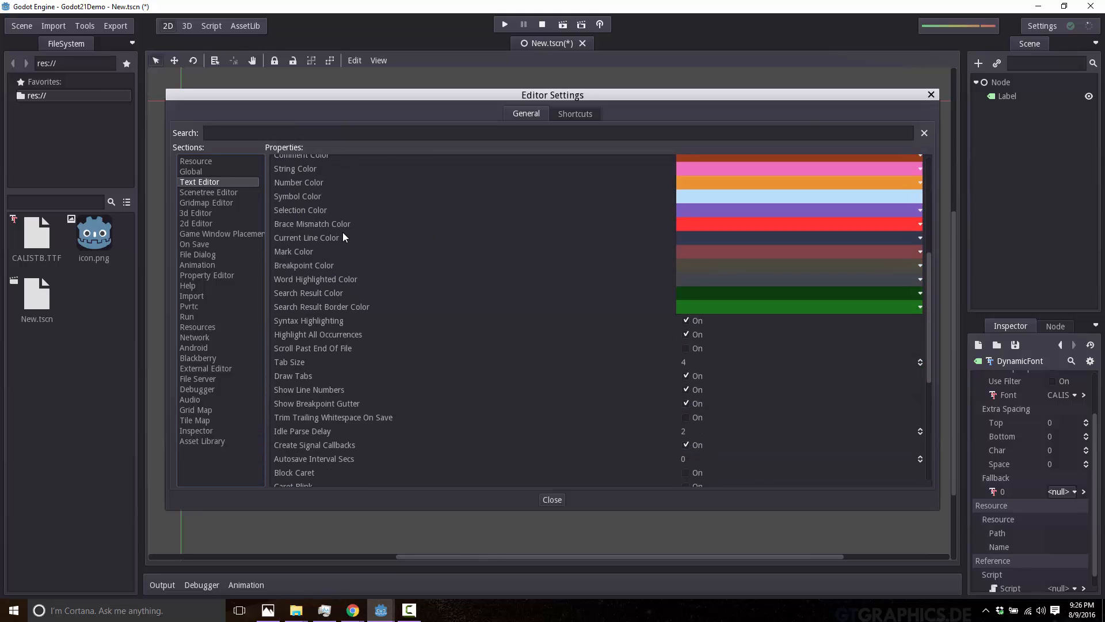
scroll(379, 271, up, 3)
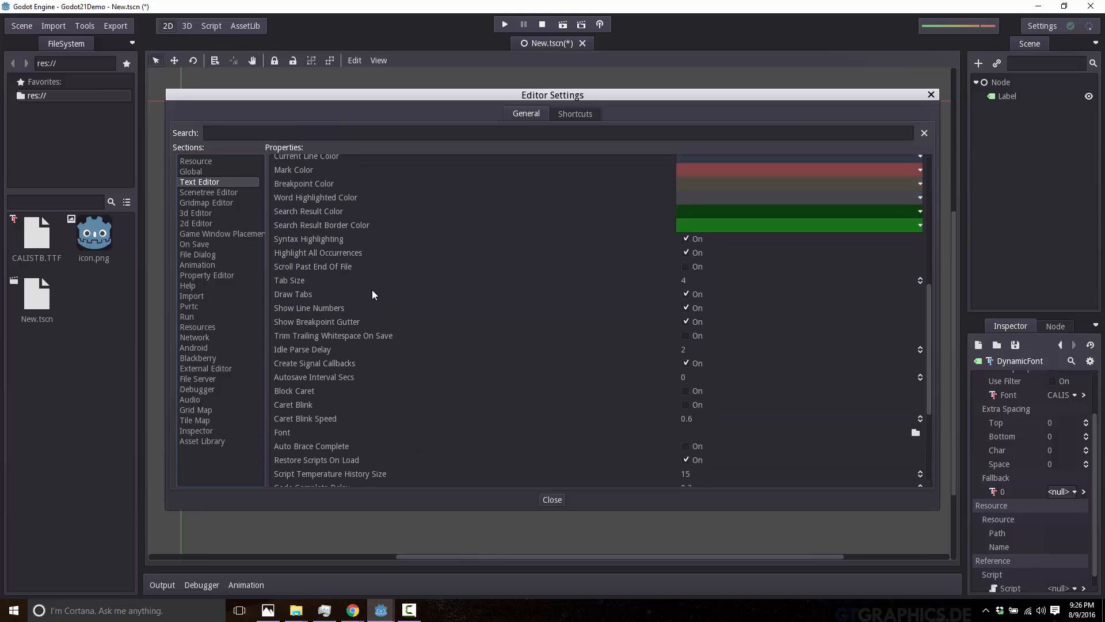
scroll(372, 289, down, 5)
scroll(381, 327, up, 6)
scroll(403, 270, up, 5)
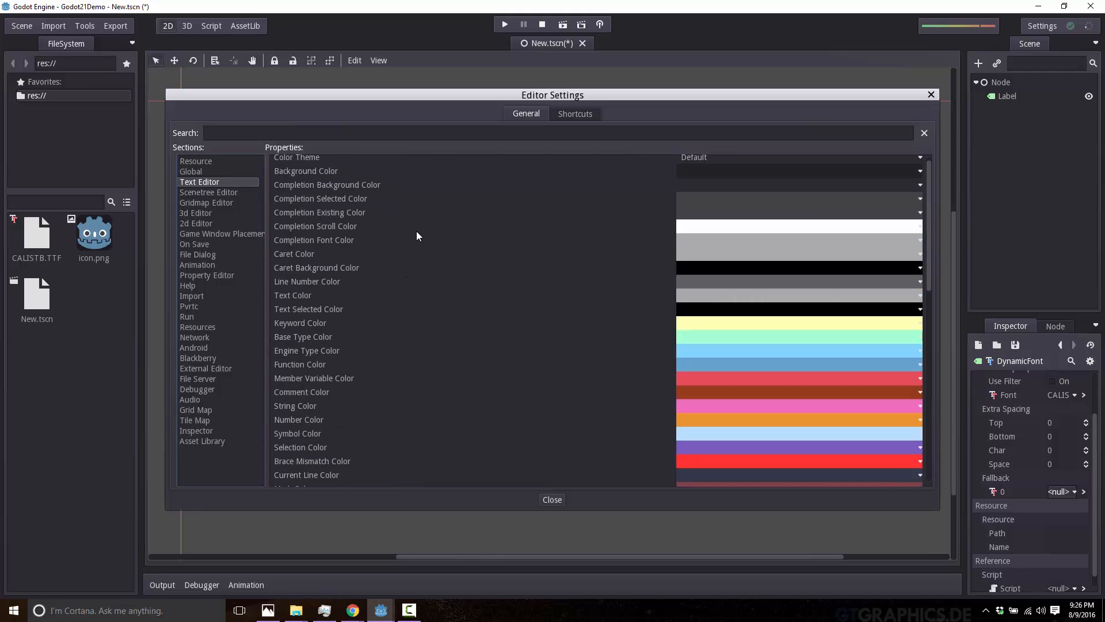
Show the Scenetree Editor, Gridmap Editor, 3d Editor and 2d Editor settings, and close the Editor Settings.
click(223, 192)
click(218, 203)
click(207, 215)
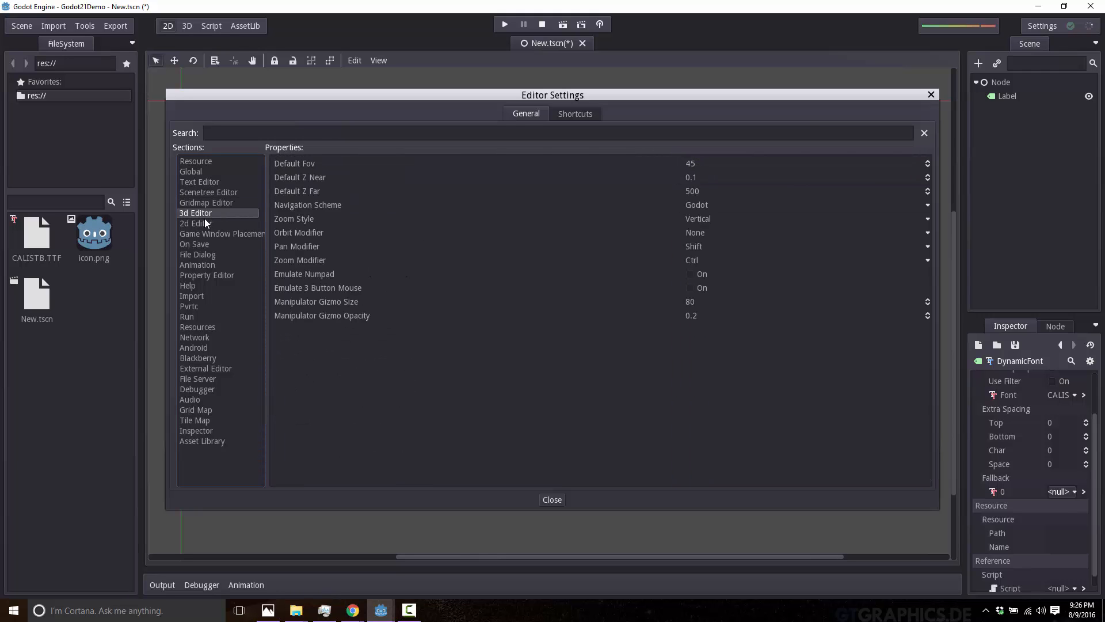
click(202, 222)
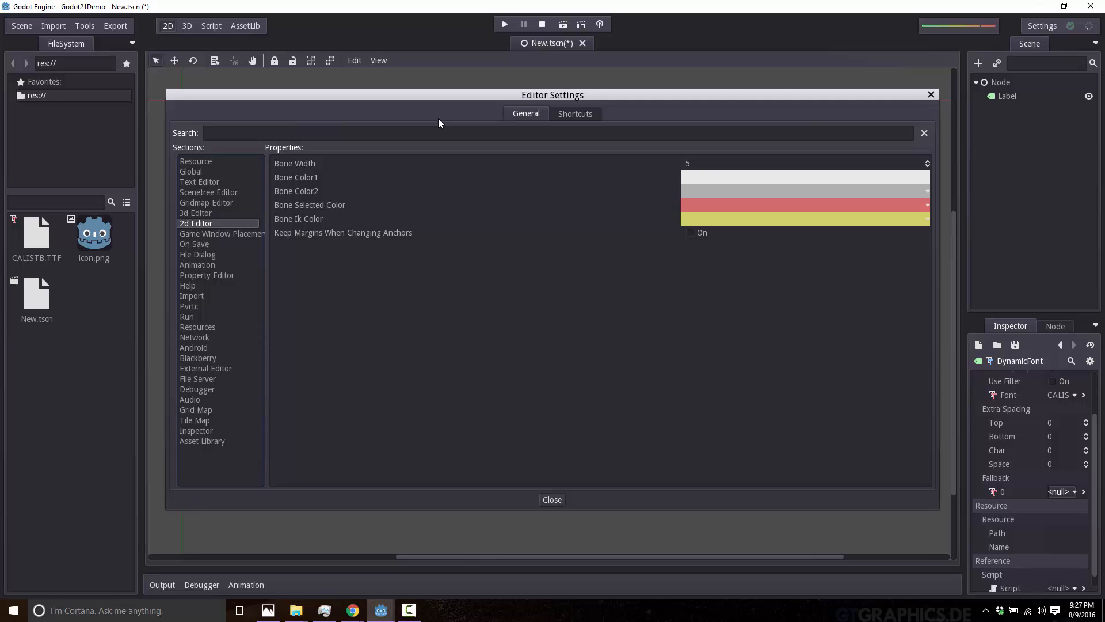
key(alt+Tab)
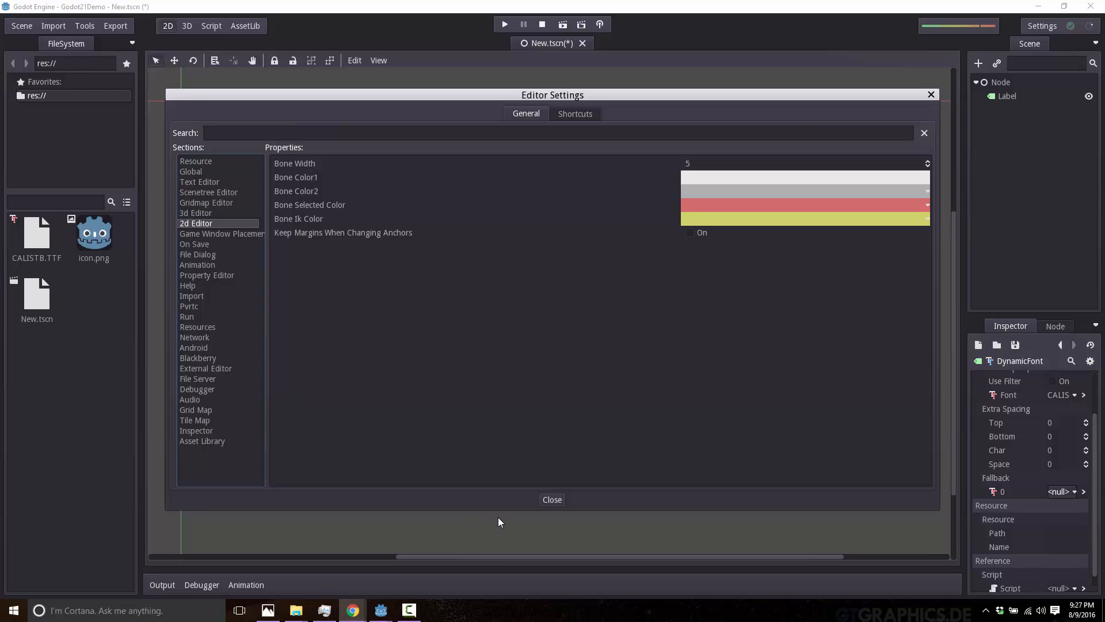
click(555, 502)
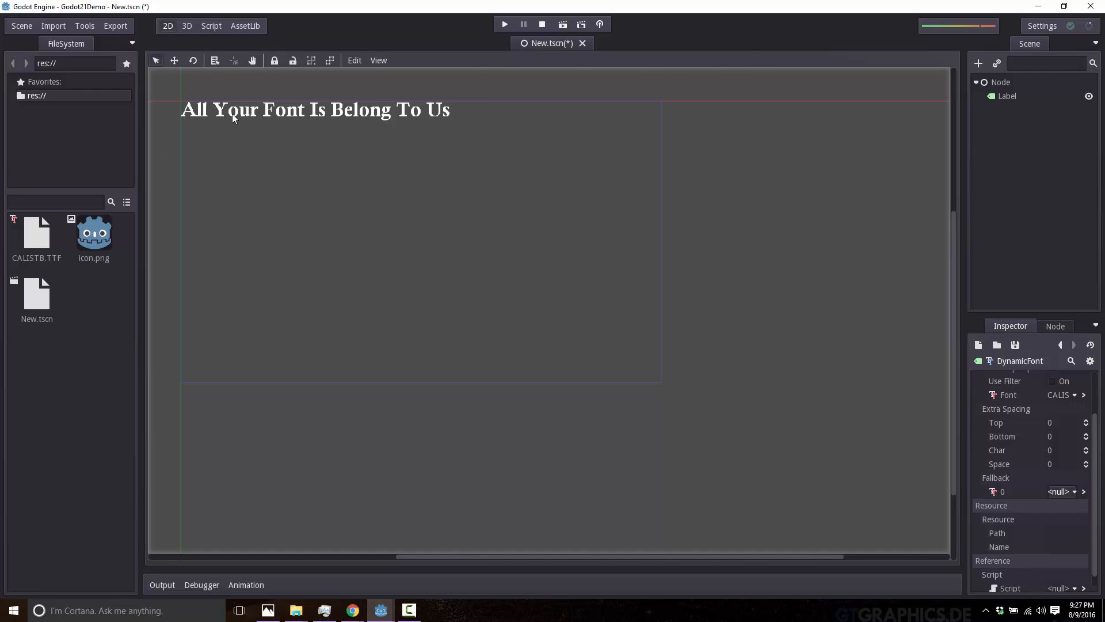
Show the Editor Layout options for saving, deleting and restoring the default layout.
click(1041, 27)
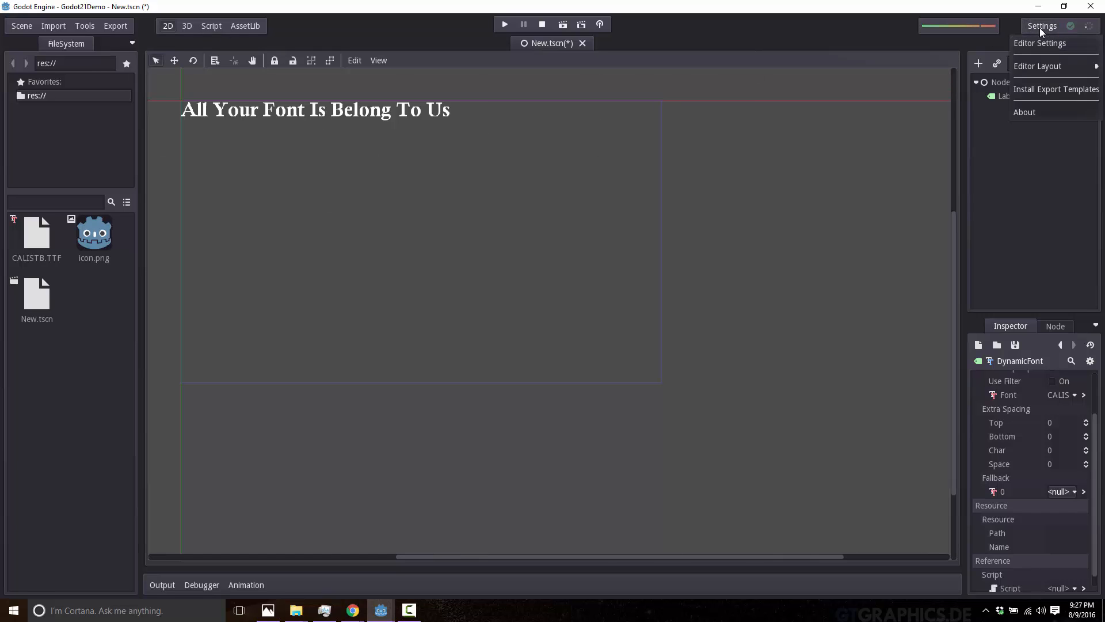
mouse_move(1049, 68)
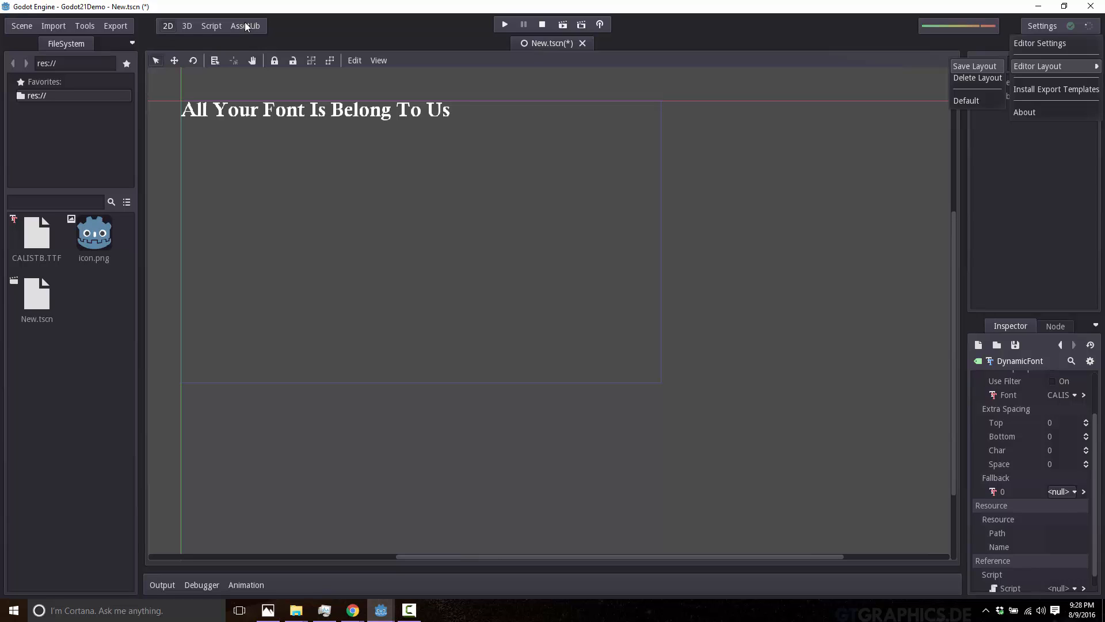
key(alt+Tab)
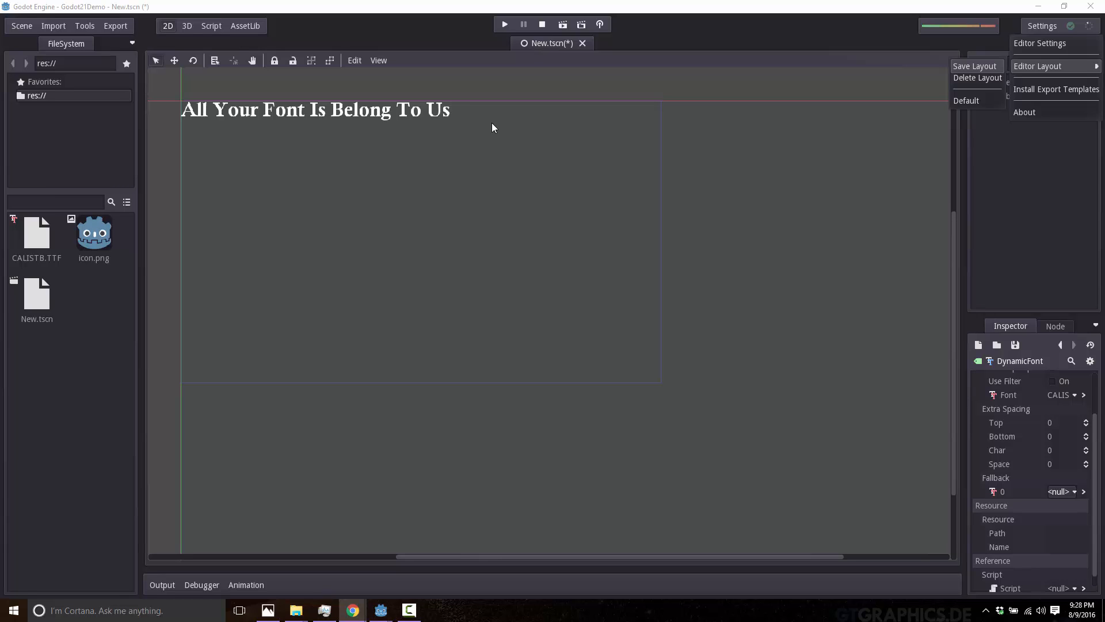
Show the debug options with the description of the scene change syncing option, and dismiss them without enabling any.
click(600, 24)
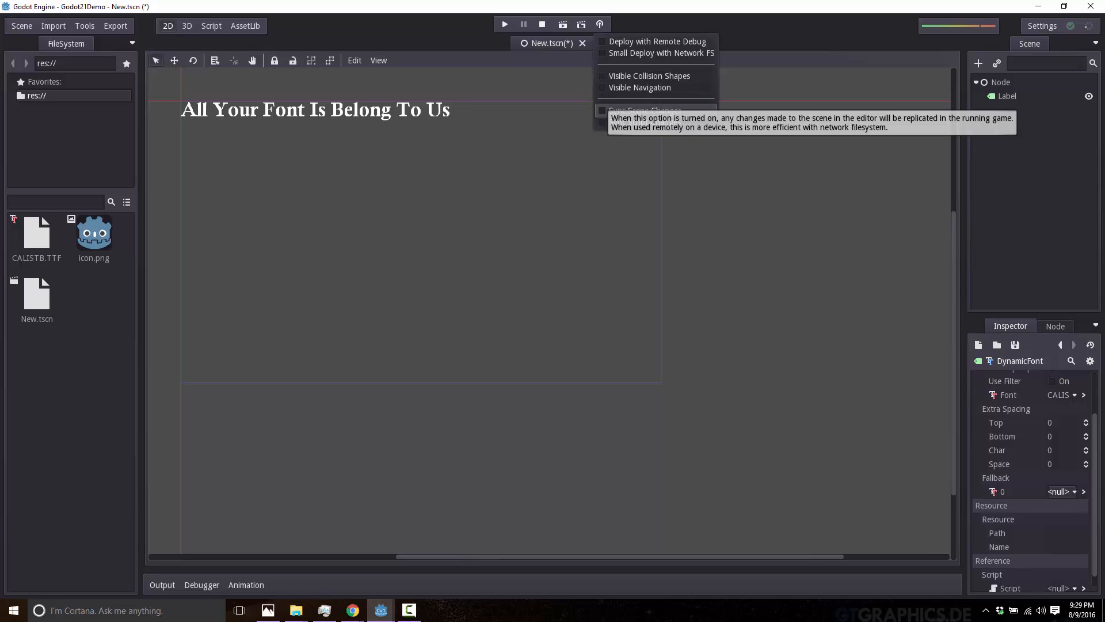
key(alt+Tab)
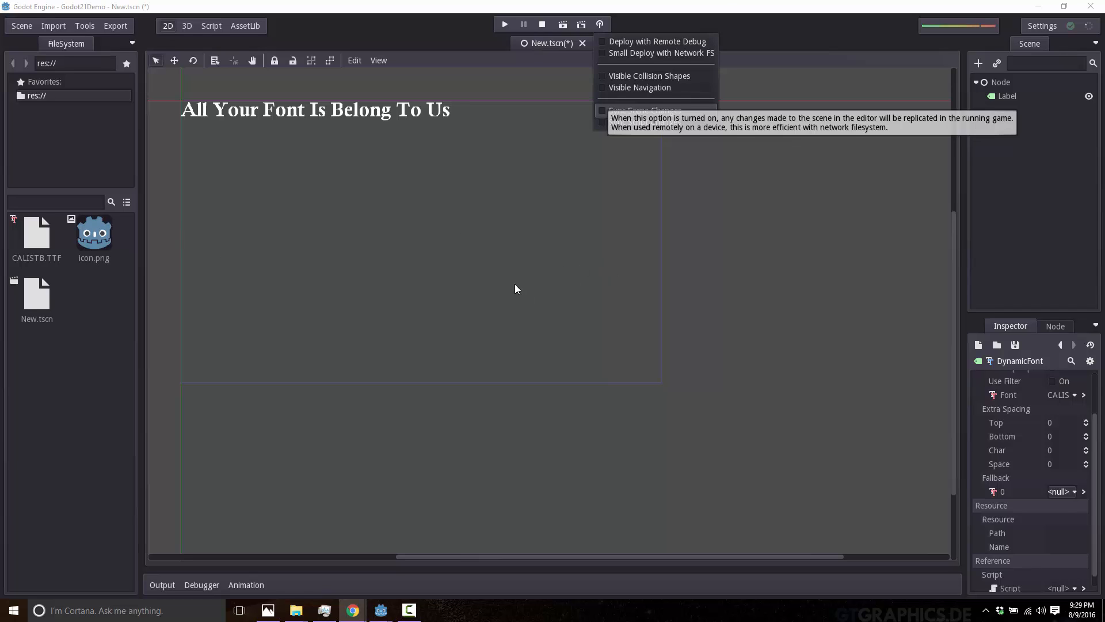
click(482, 278)
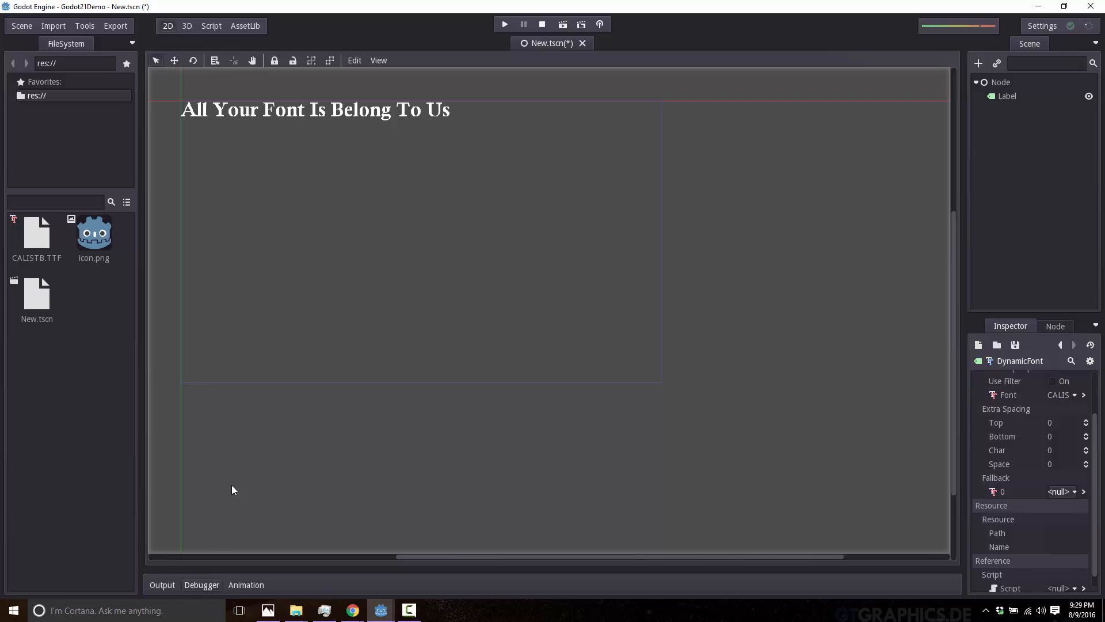
Set New.tscn as the project's main scene and run the project.
click(505, 25)
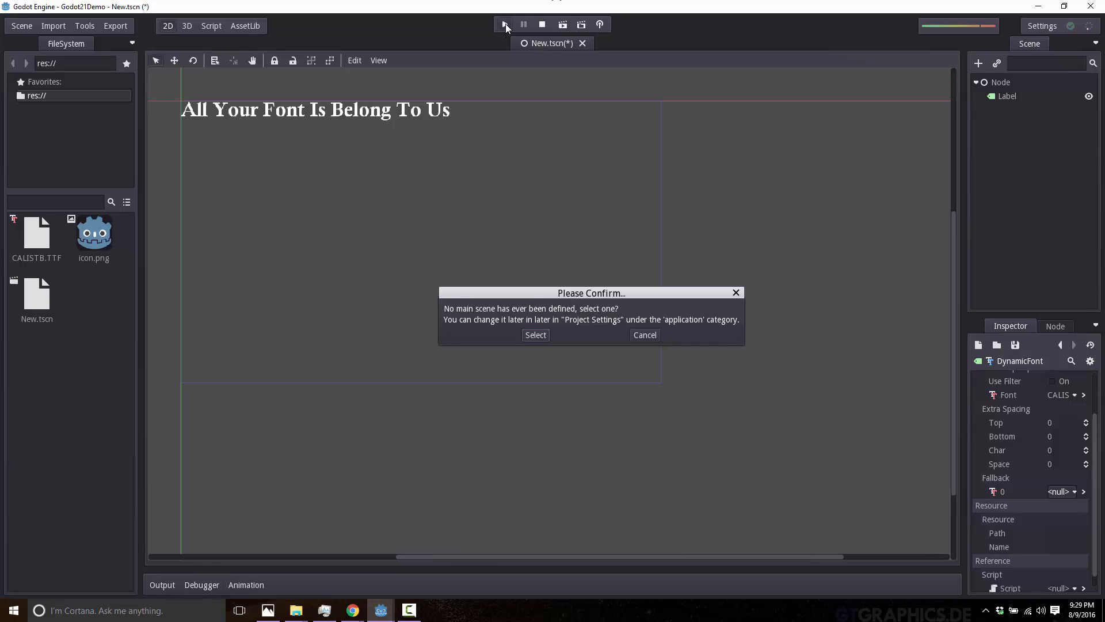
click(526, 335)
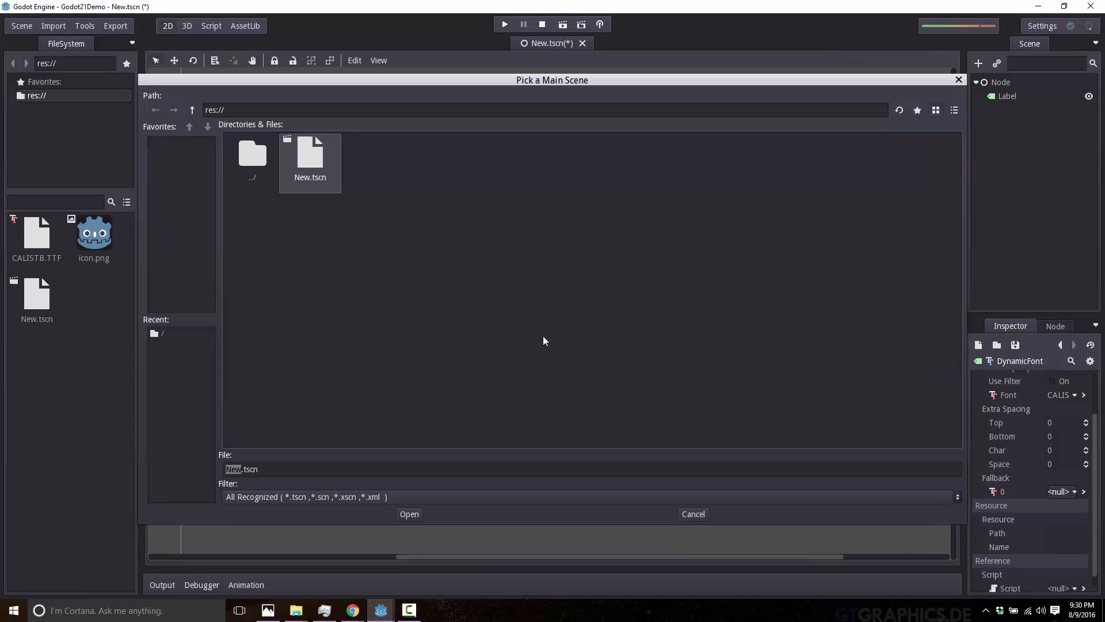
double_click(311, 161)
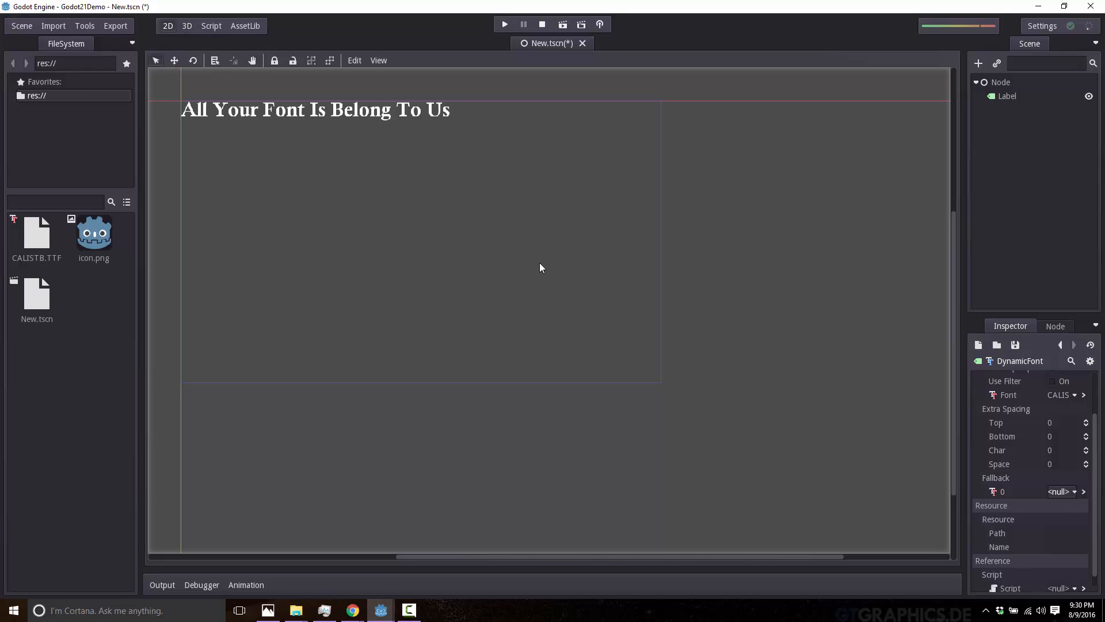
click(506, 25)
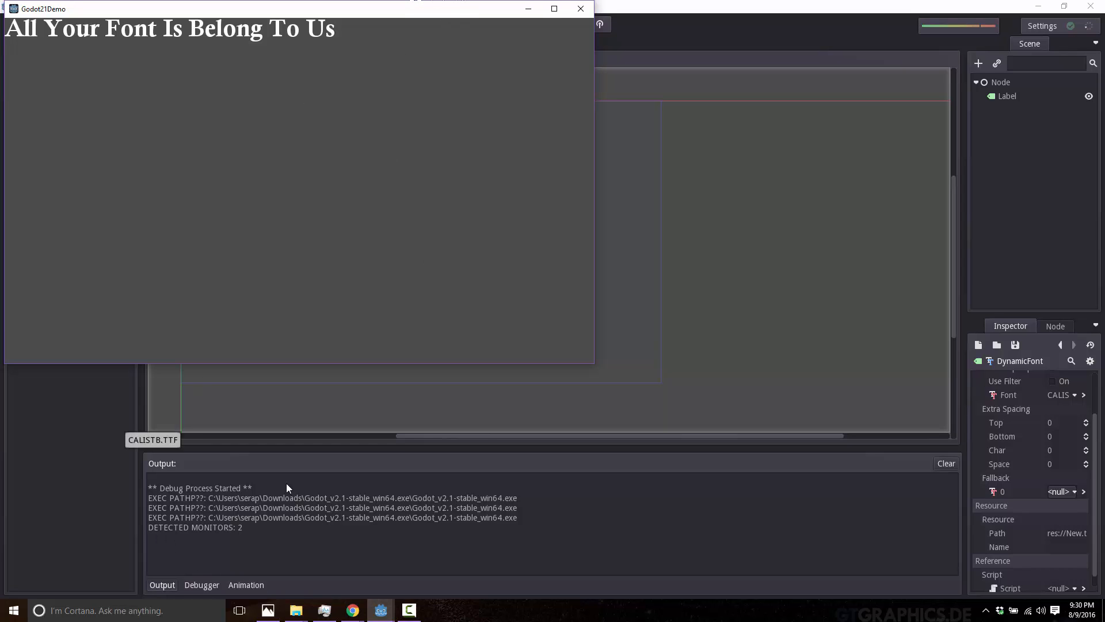
Start profiling the running project in the debugger's Profiler and bring the game window to the front.
click(203, 584)
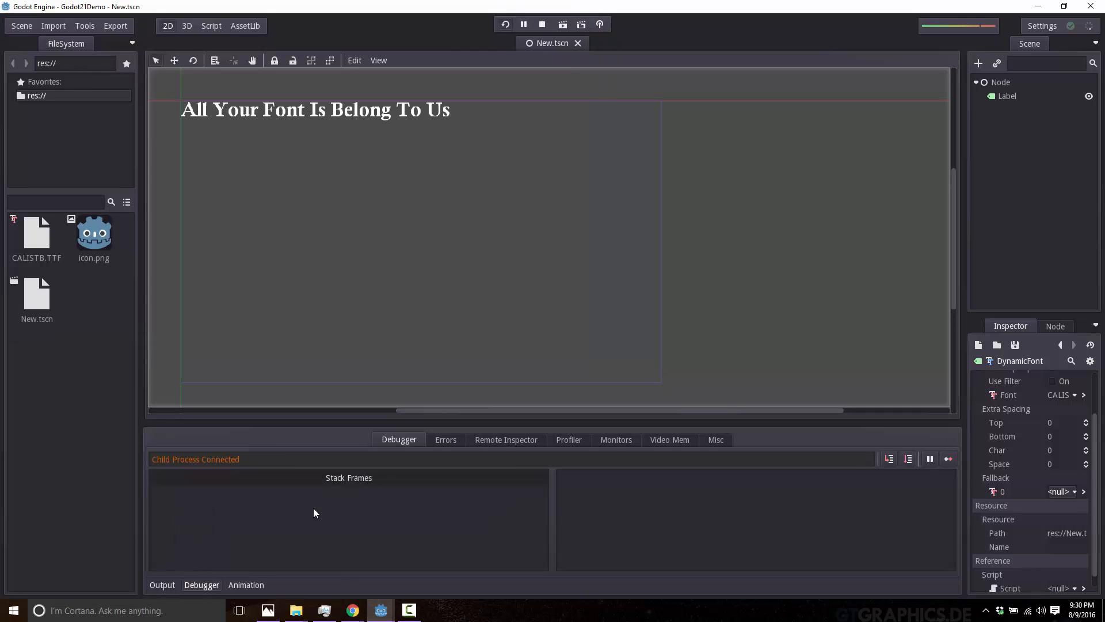
click(570, 441)
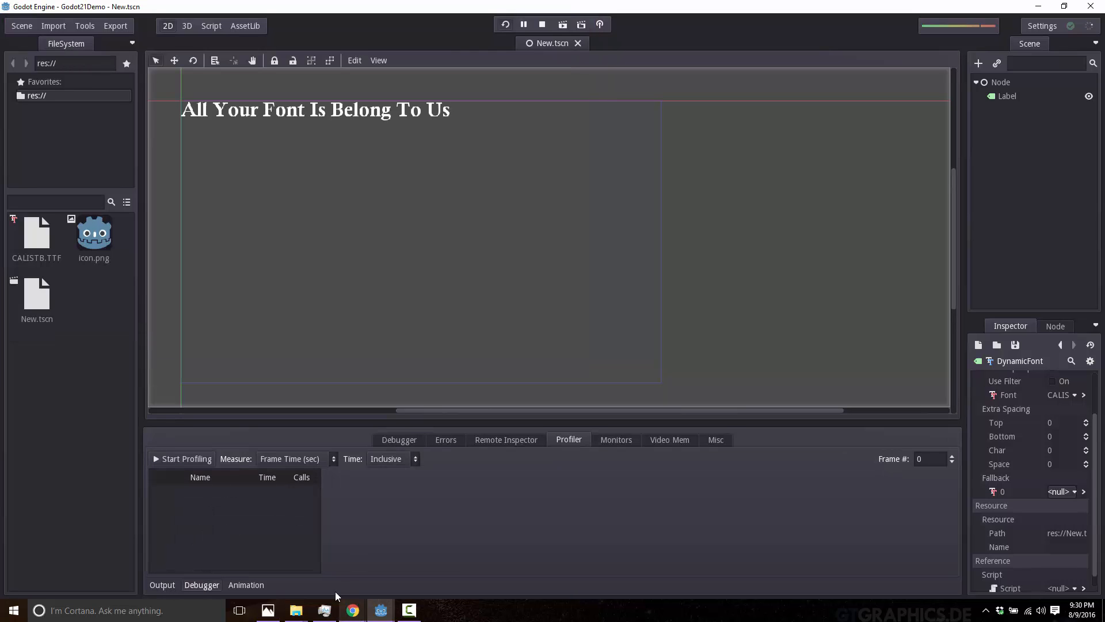
click(181, 459)
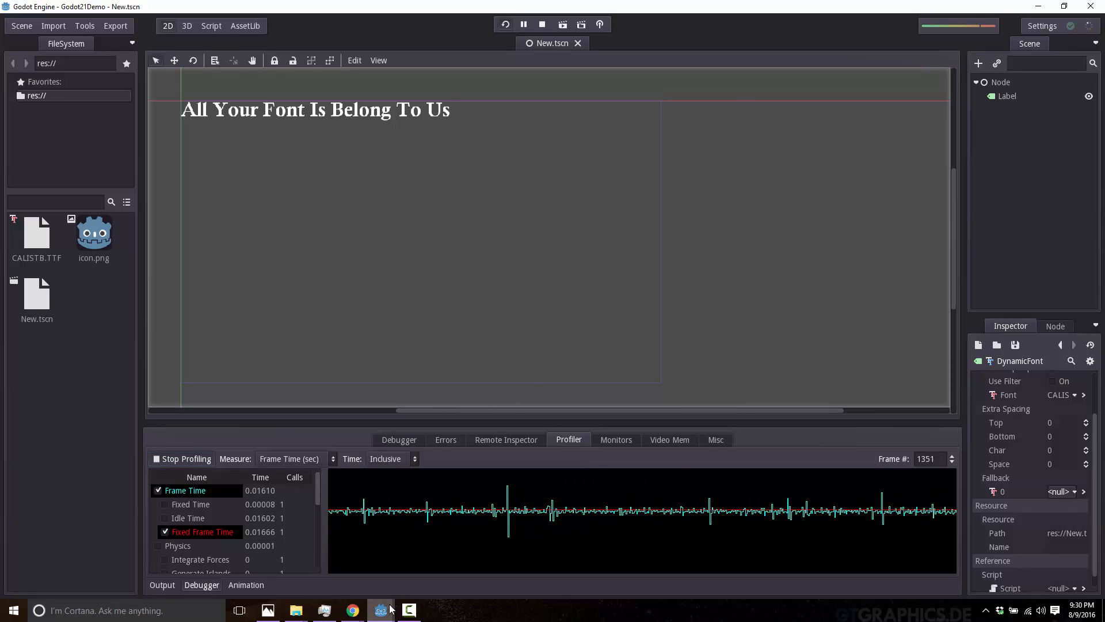
mouse_move(390, 609)
click(482, 540)
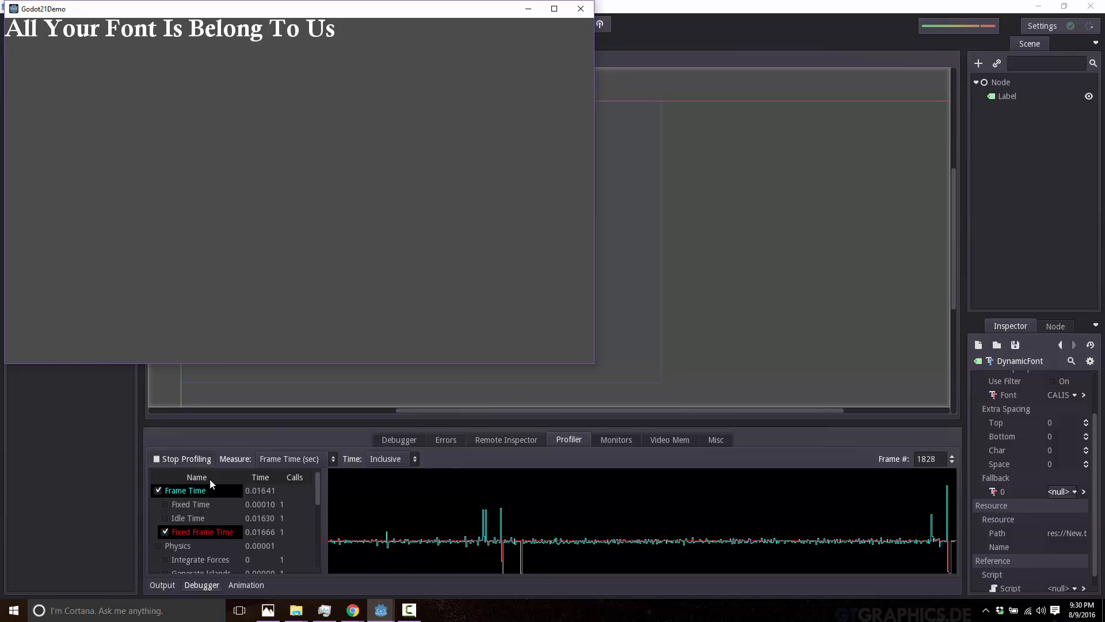
Stop profiling and inspect the recorded timings at several frames on the graph, ending at frame 1686.
click(181, 459)
drag(893, 508, 472, 516)
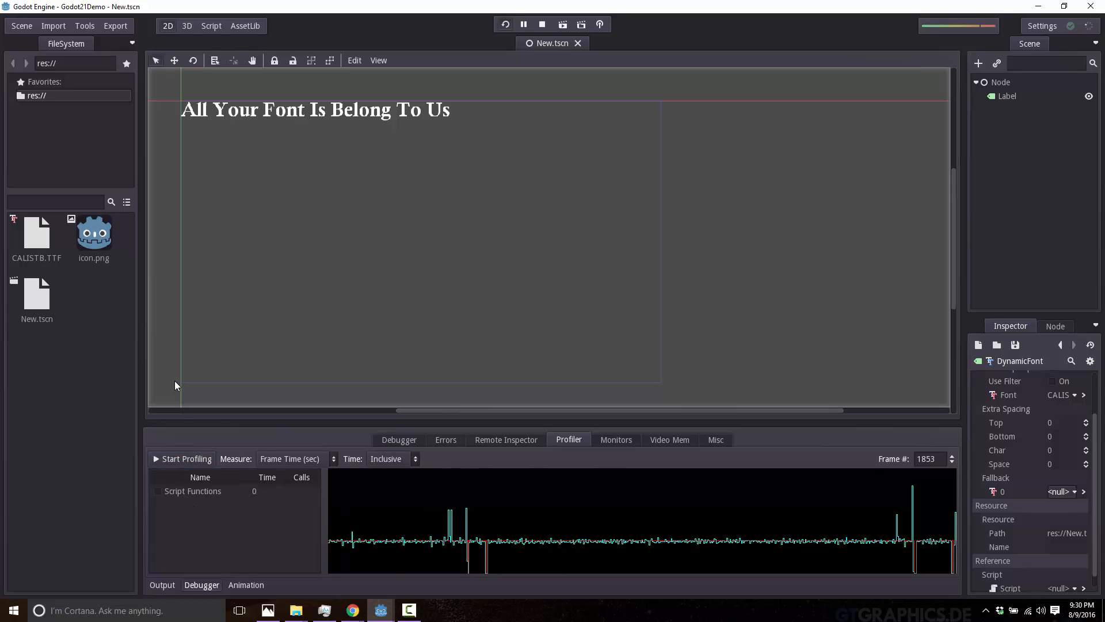
drag(386, 472, 612, 563)
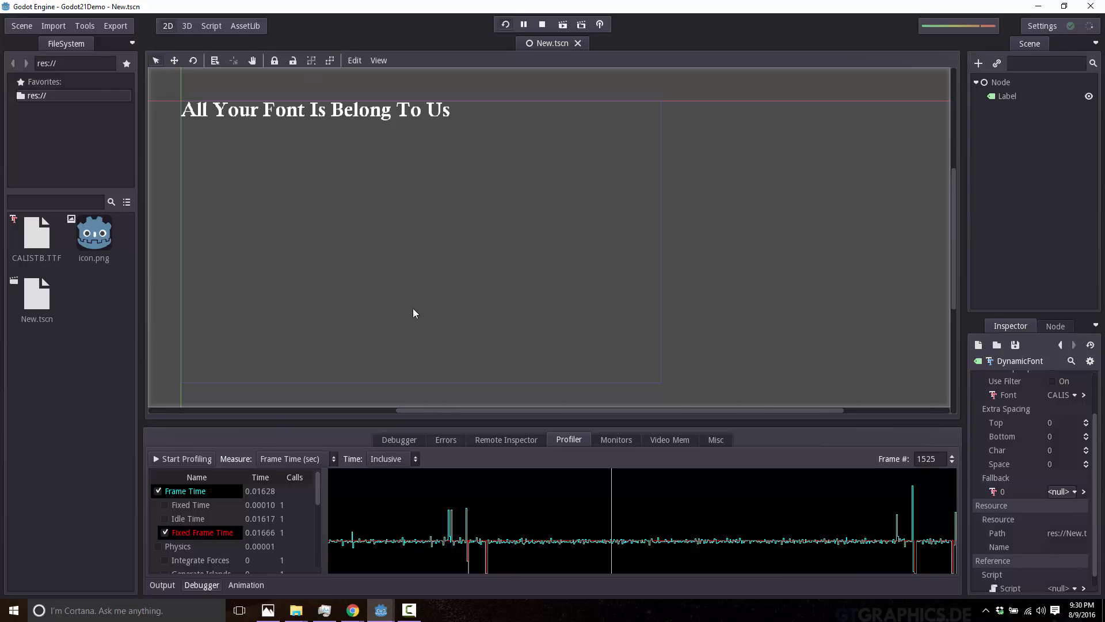
drag(476, 489, 739, 527)
click(914, 513)
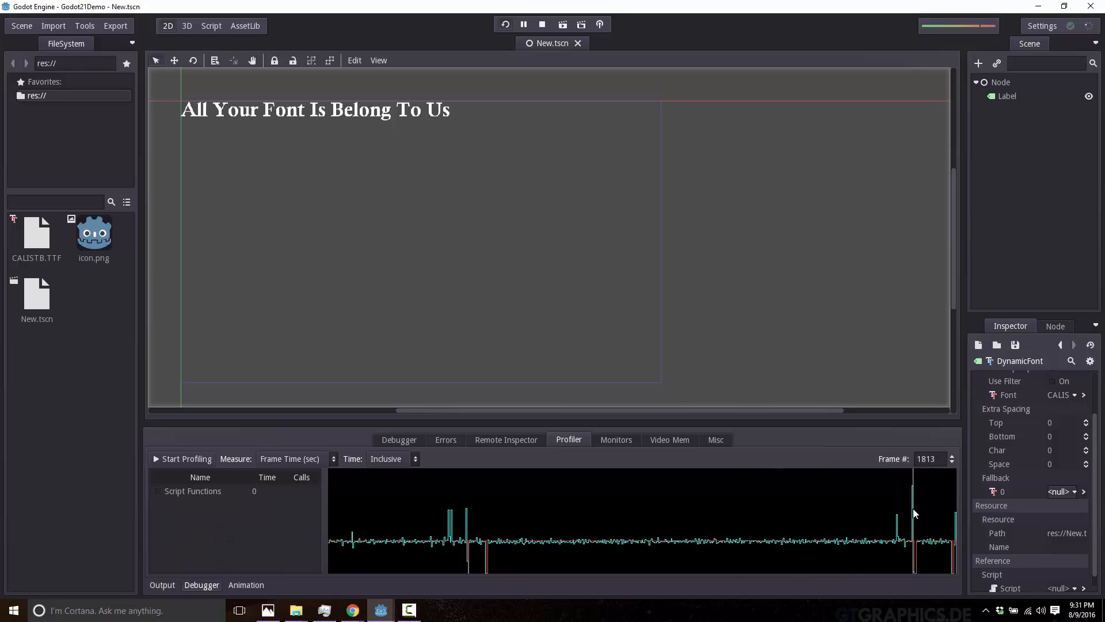
drag(902, 510, 783, 523)
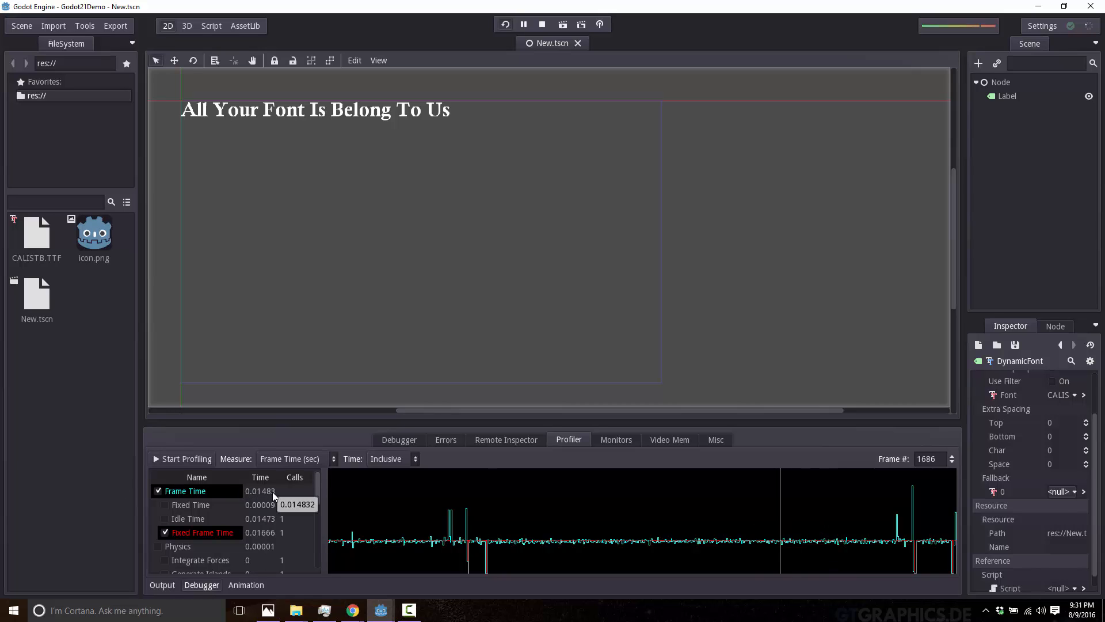
scroll(251, 517, down, 5)
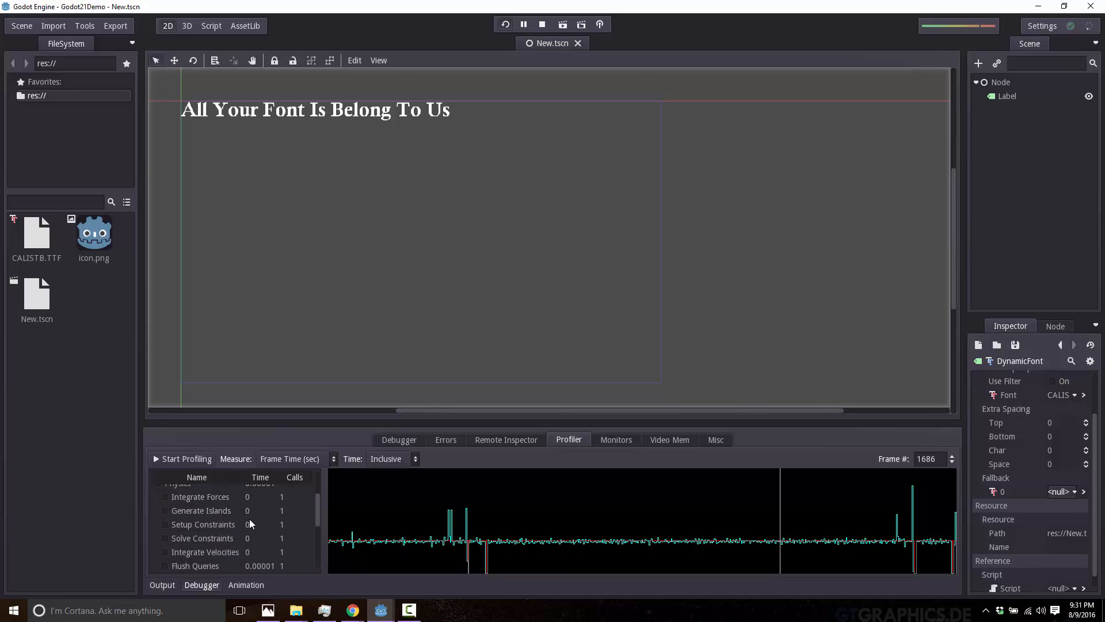
scroll(242, 523, down, 4)
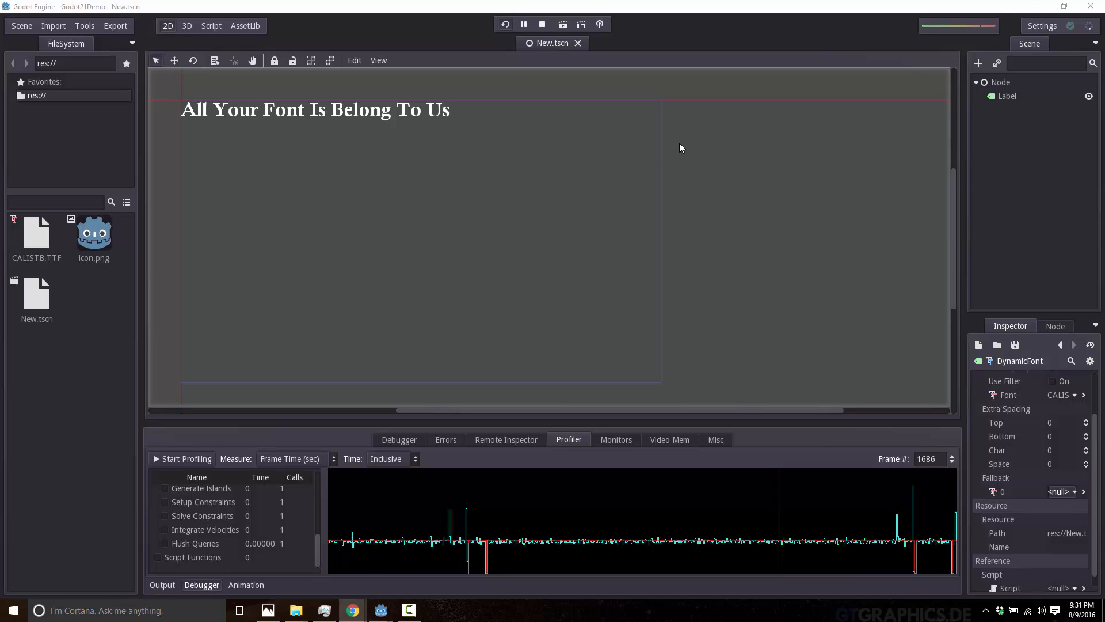
click(998, 85)
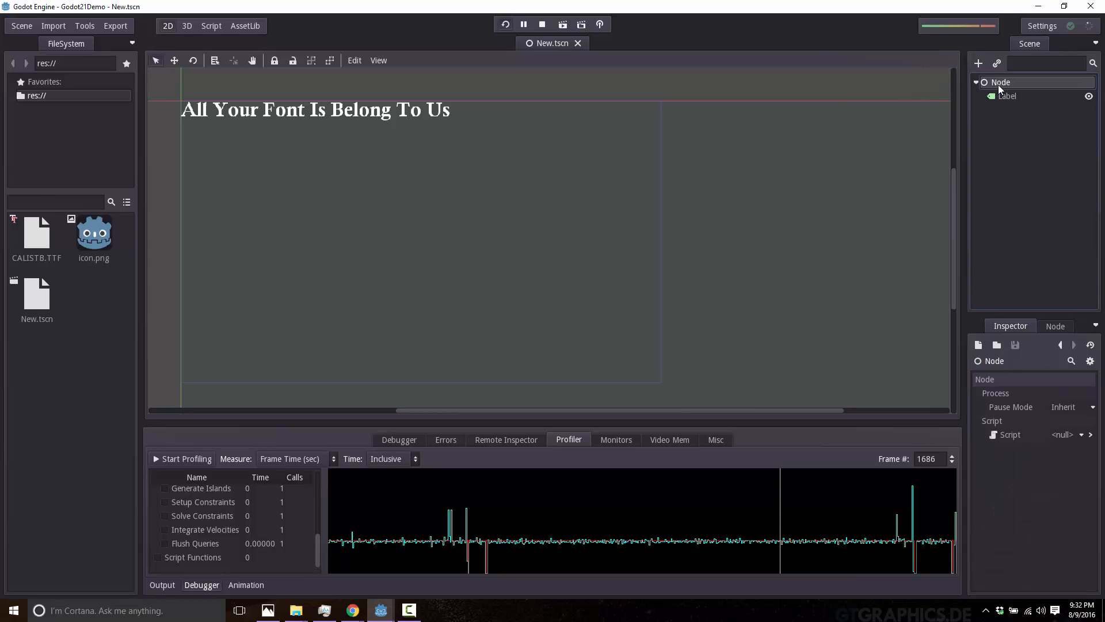
click(979, 63)
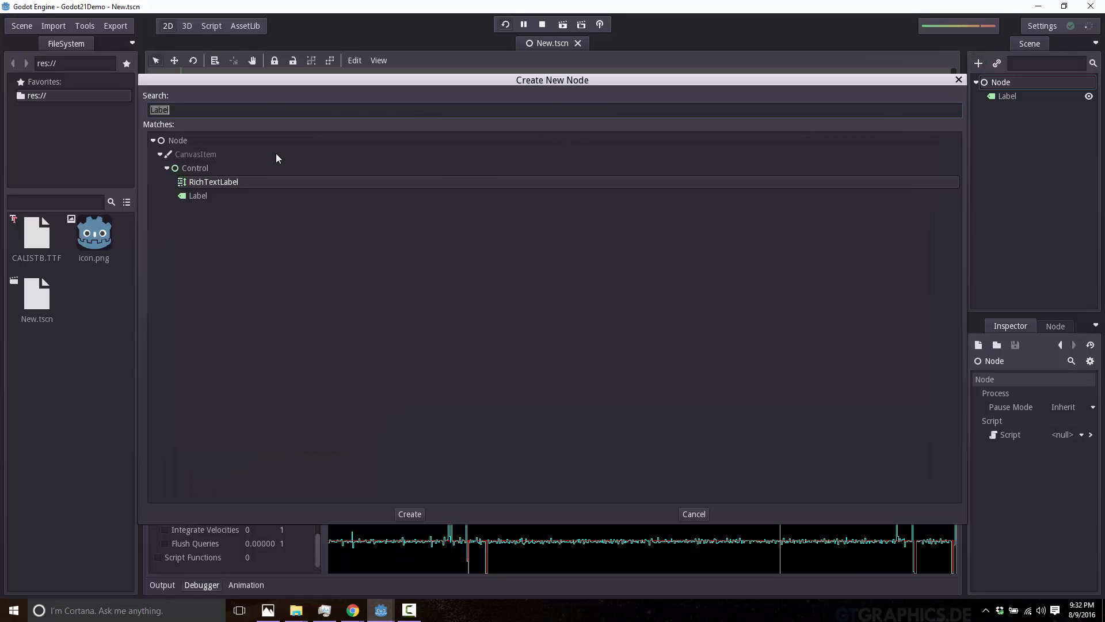
click(957, 80)
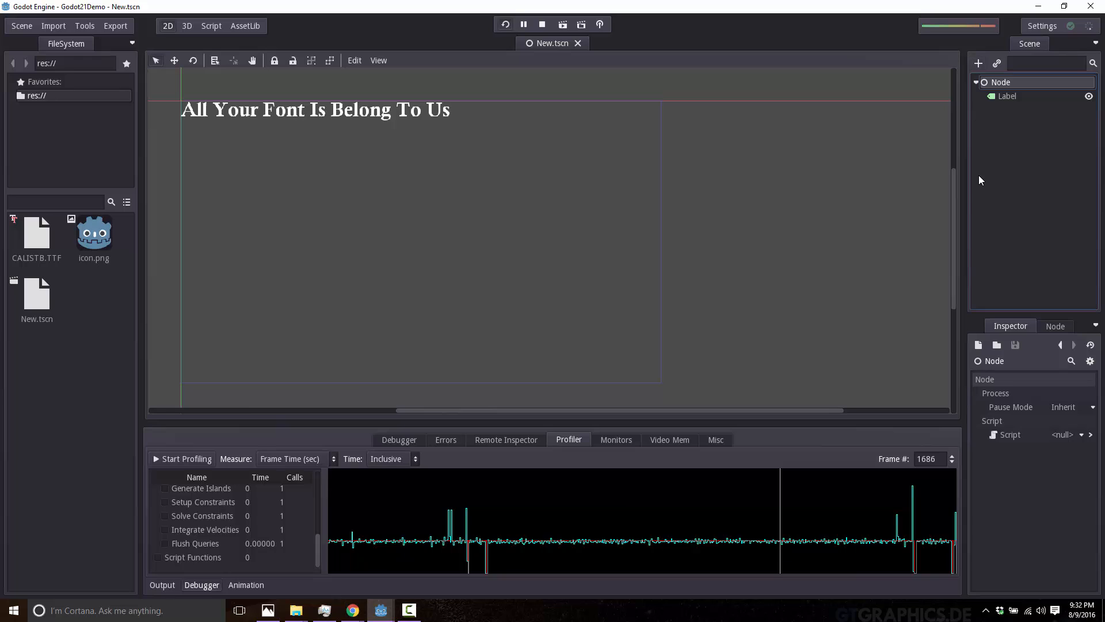
Add a plain Node as a child of the scene's root Node.
right_click(1001, 82)
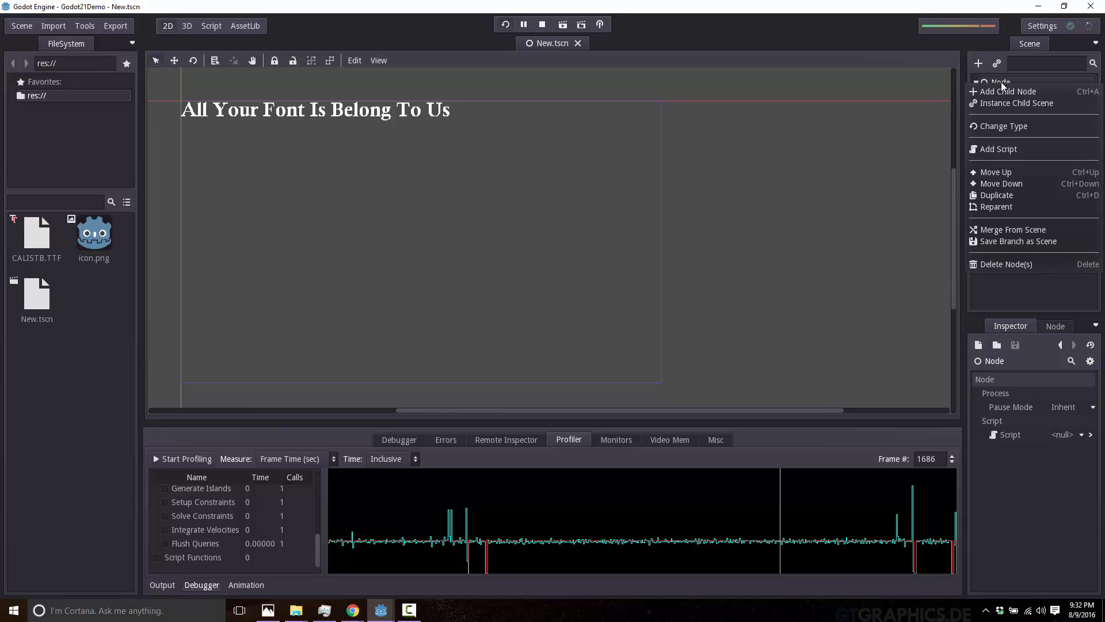
click(1025, 90)
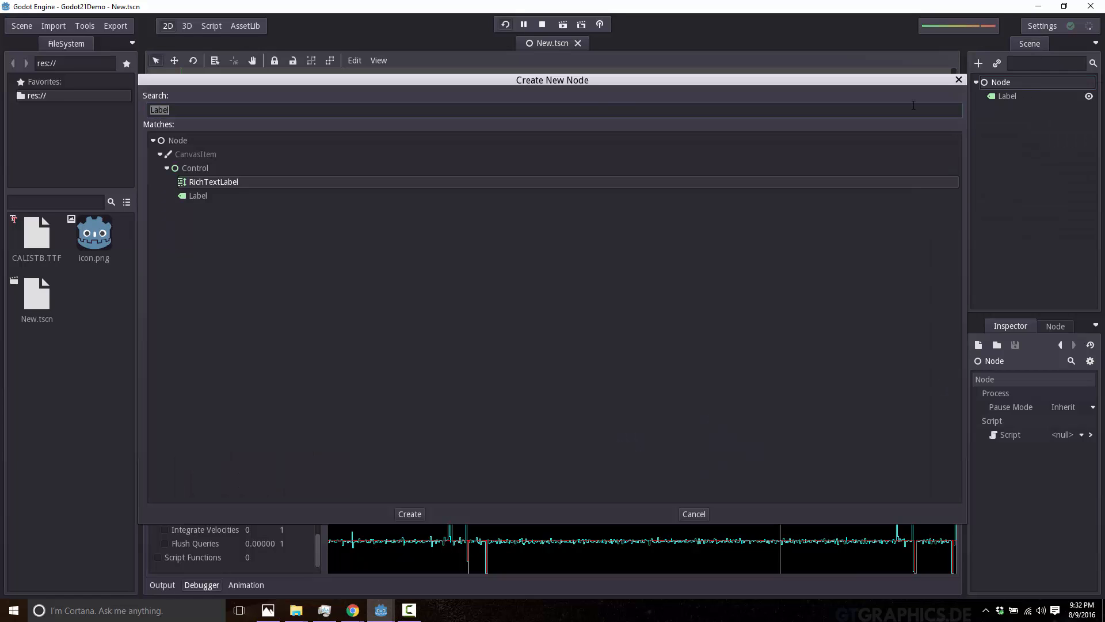
double_click(182, 140)
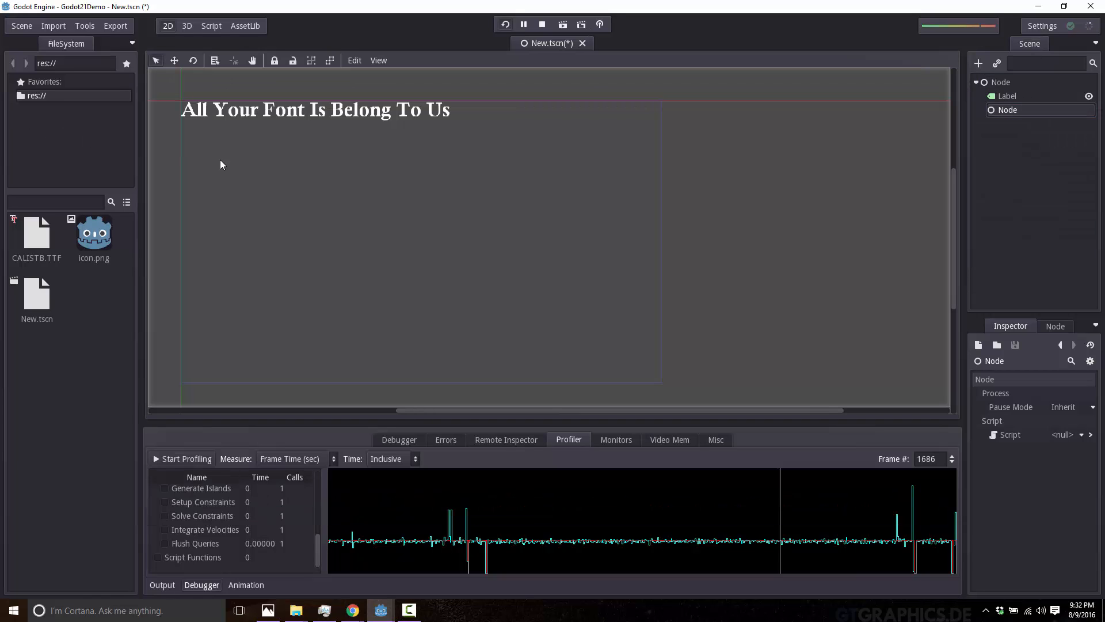
Rename the newly added node to Child and the scene's root node to Parent.
double_click(1013, 109)
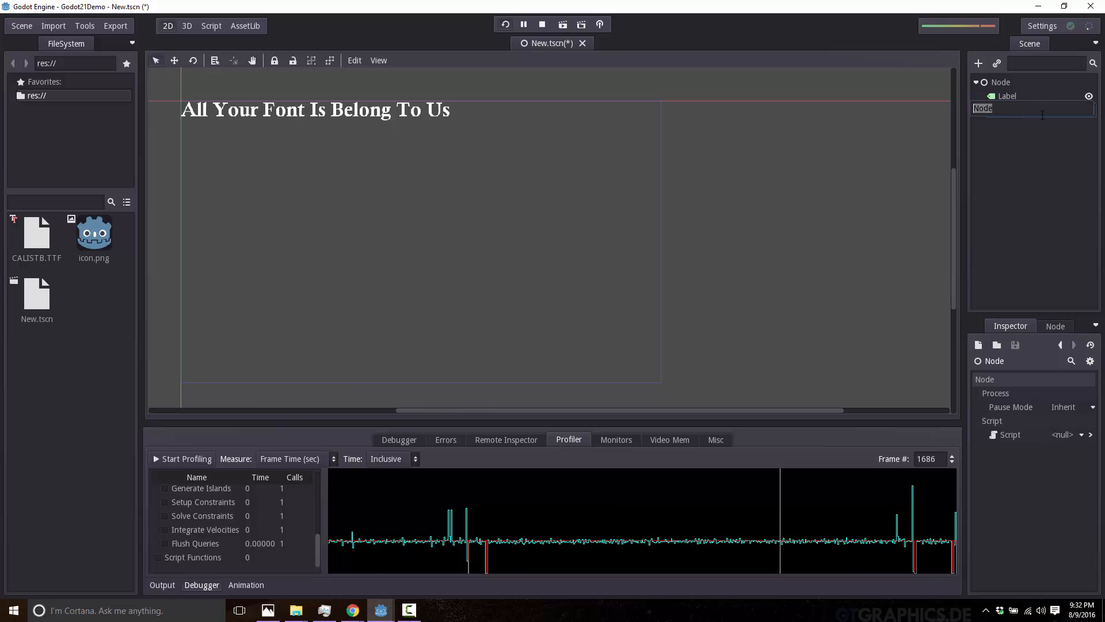
text(Child)
key(Return)
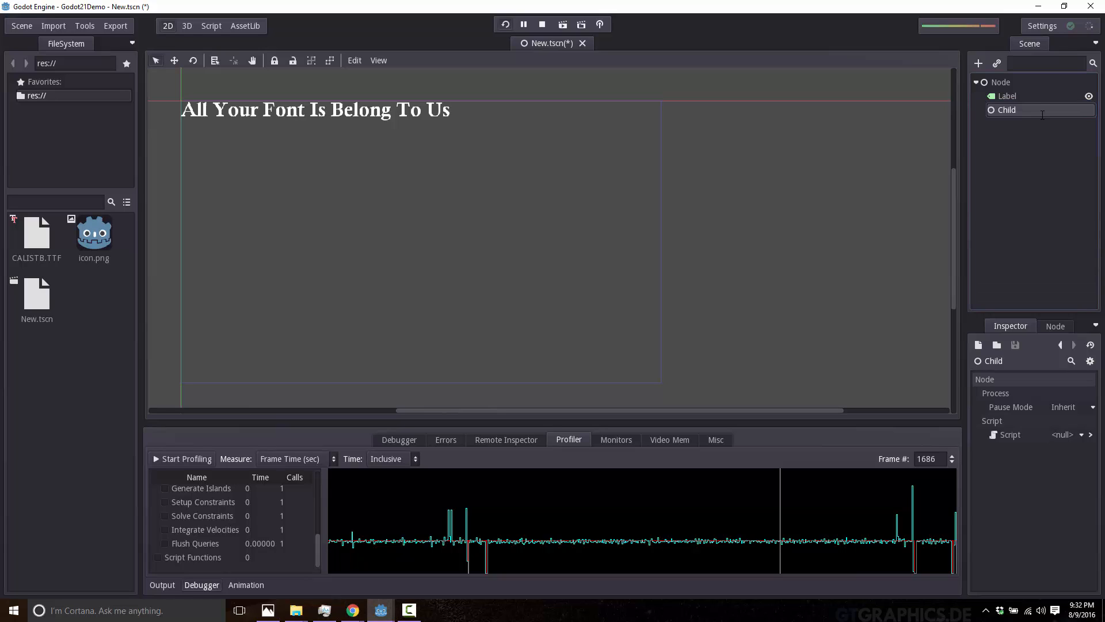
double_click(1000, 84)
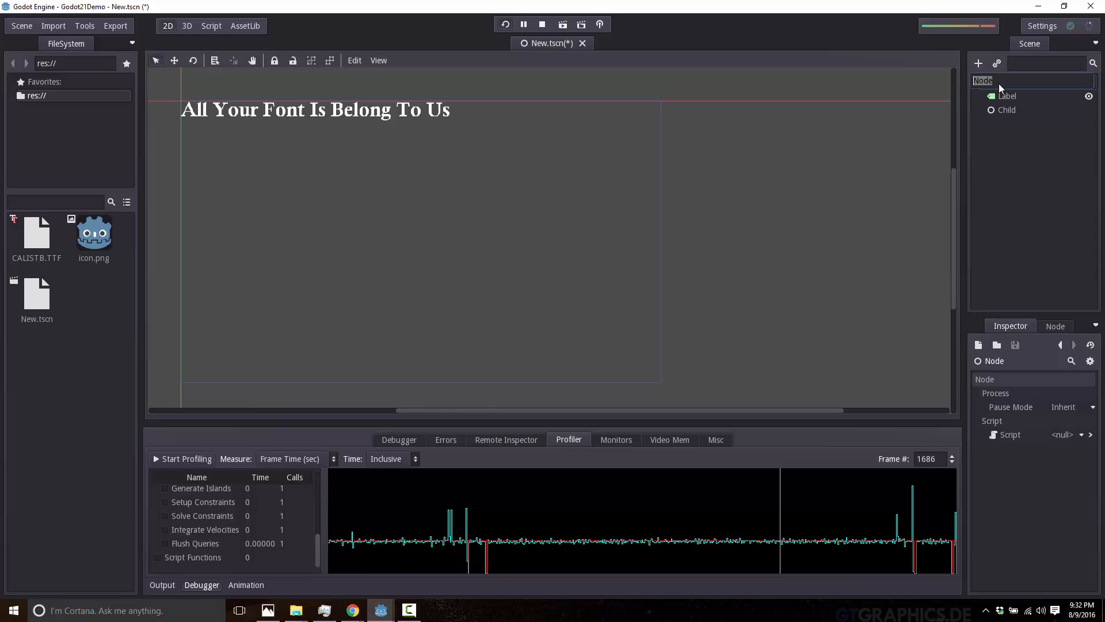
text(Parent)
key(Return)
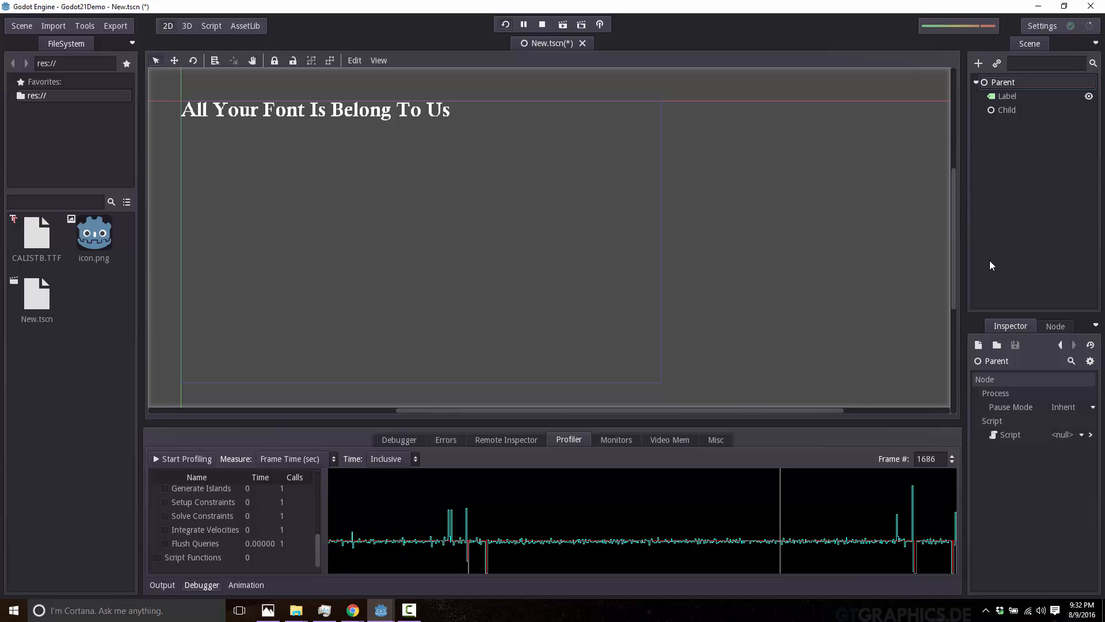
Reparent the Label under the Child node in the scene tree.
click(1003, 110)
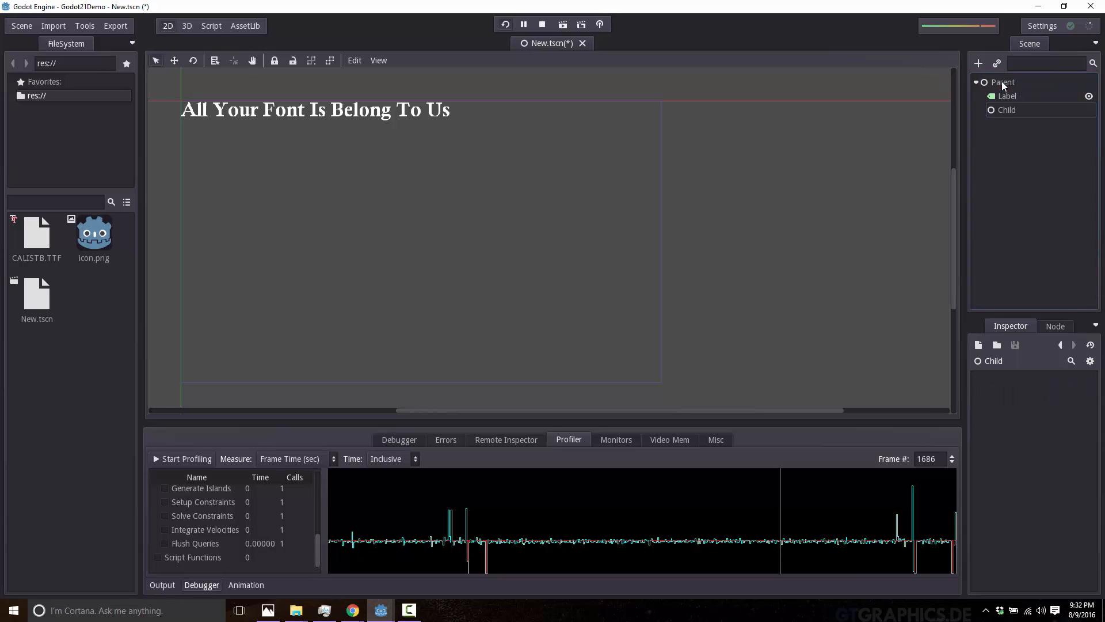
mouse_move(1005, 108)
mouse_down()
mouse_move(977, 80)
mouse_move(1017, 109)
mouse_up()
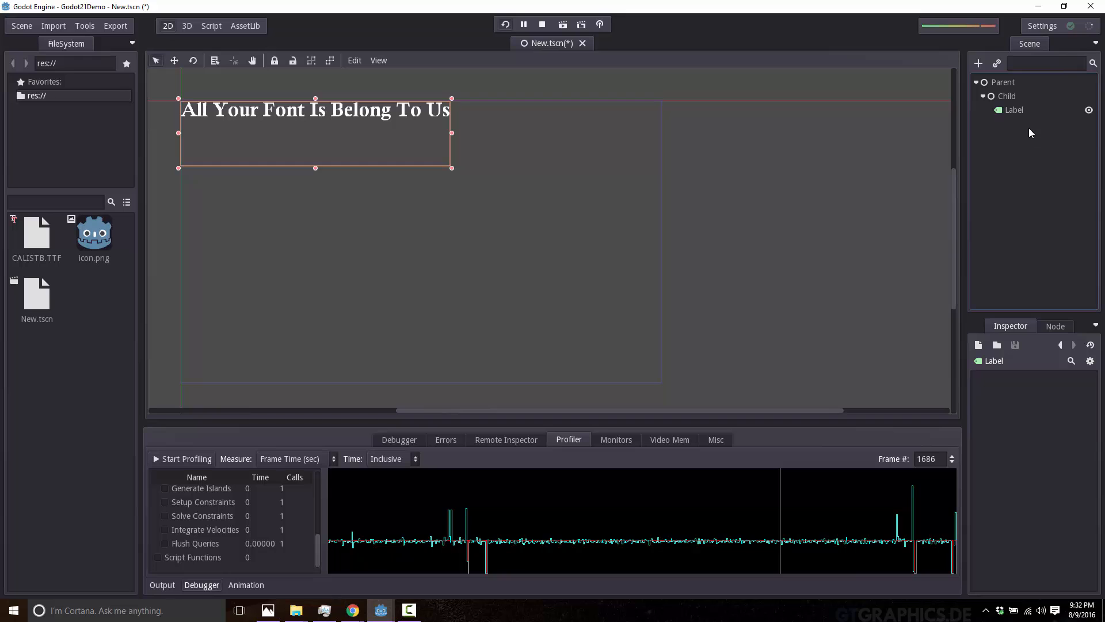
click(1020, 97)
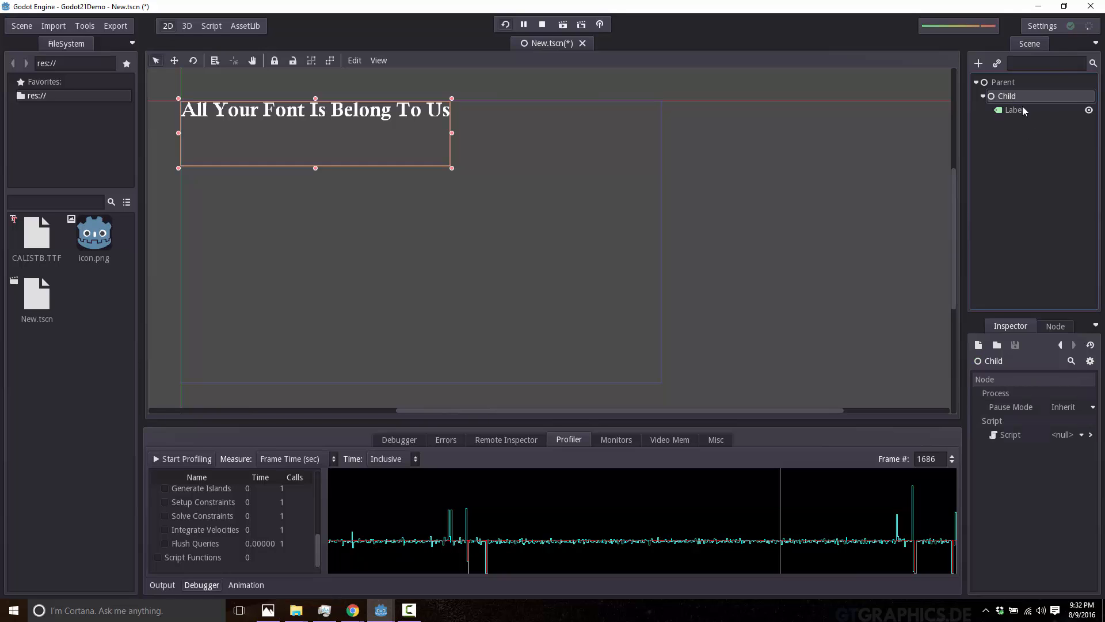
mouse_move(1016, 110)
mouse_down()
mouse_move(1013, 95)
mouse_move(1023, 108)
mouse_up()
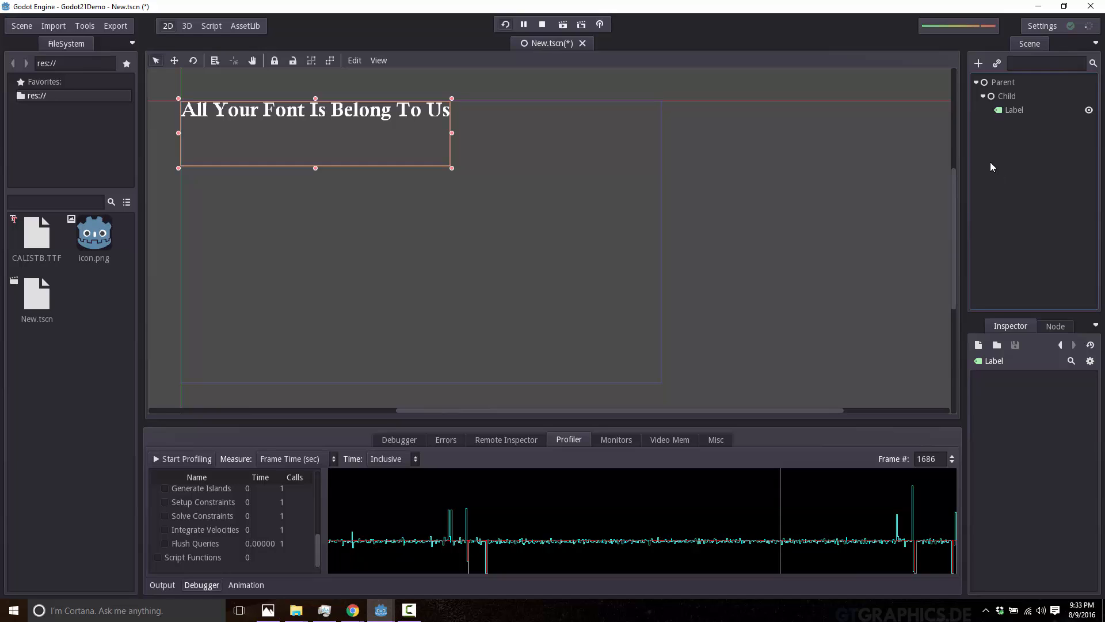
click(800, 248)
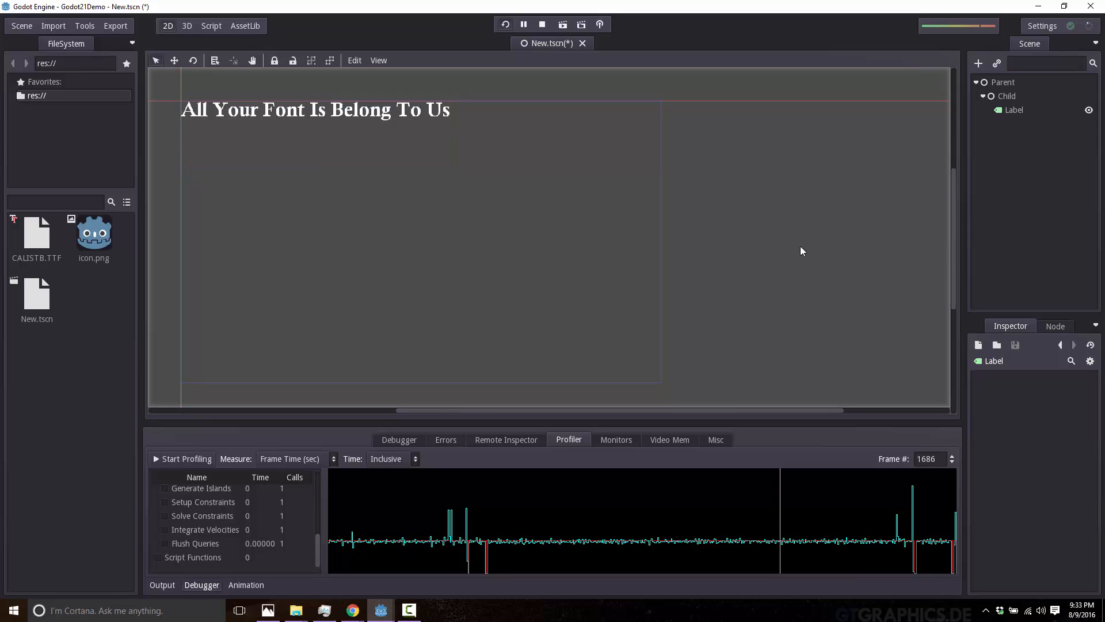
Switch to the Wyrm folder in File Explorer, select down0.png, down1.png and down2.png, and try to bring them into the project.
click(296, 610)
mouse_move(413, 588)
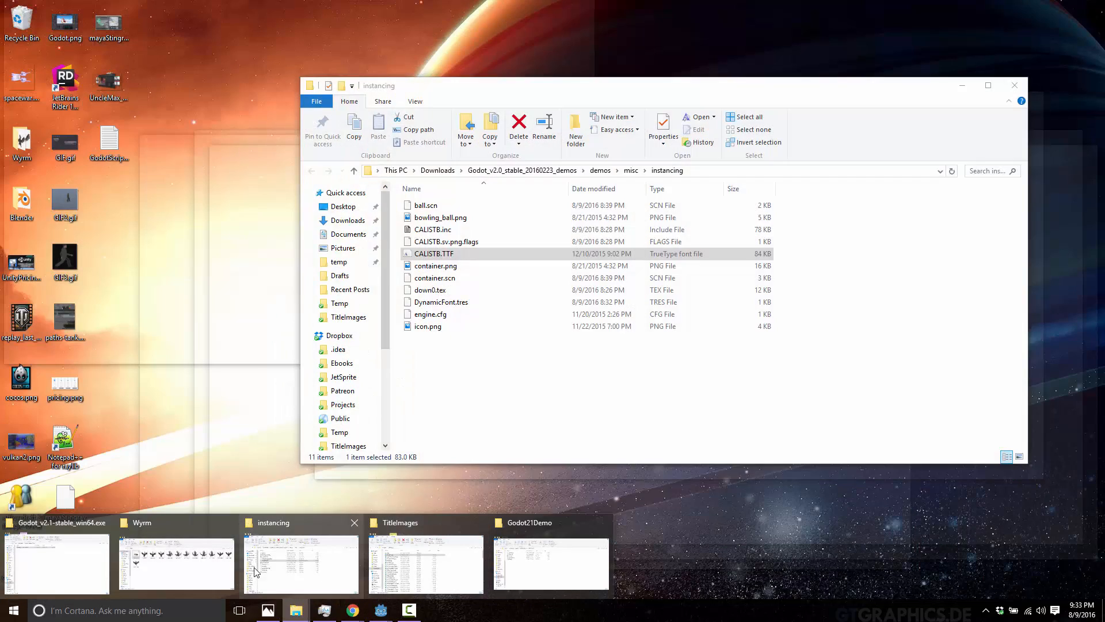
click(213, 560)
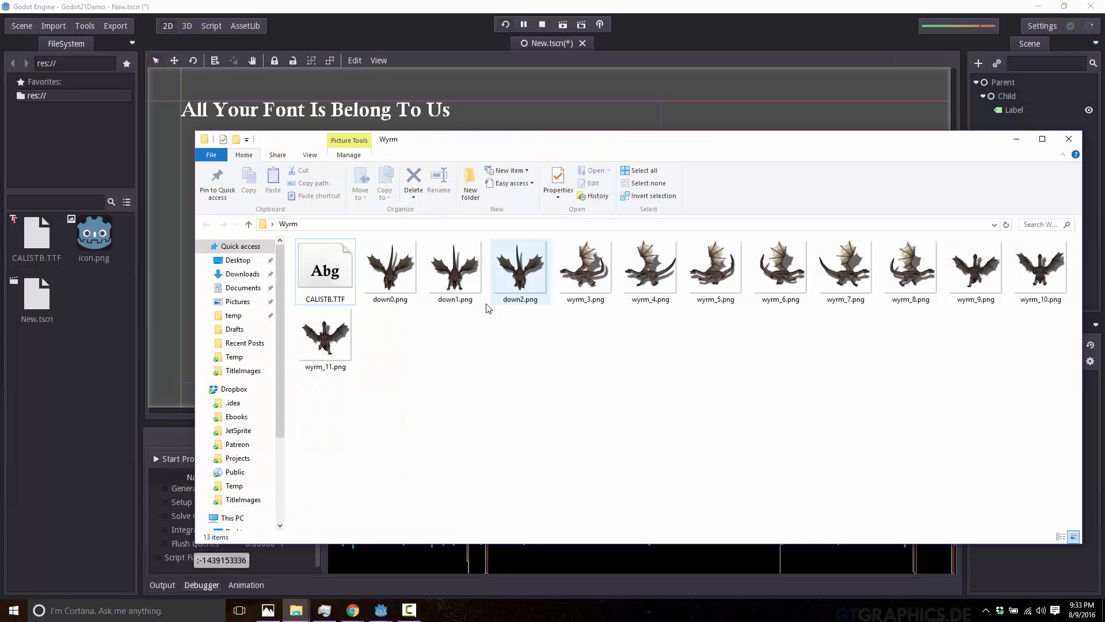
drag(523, 340, 91, 391)
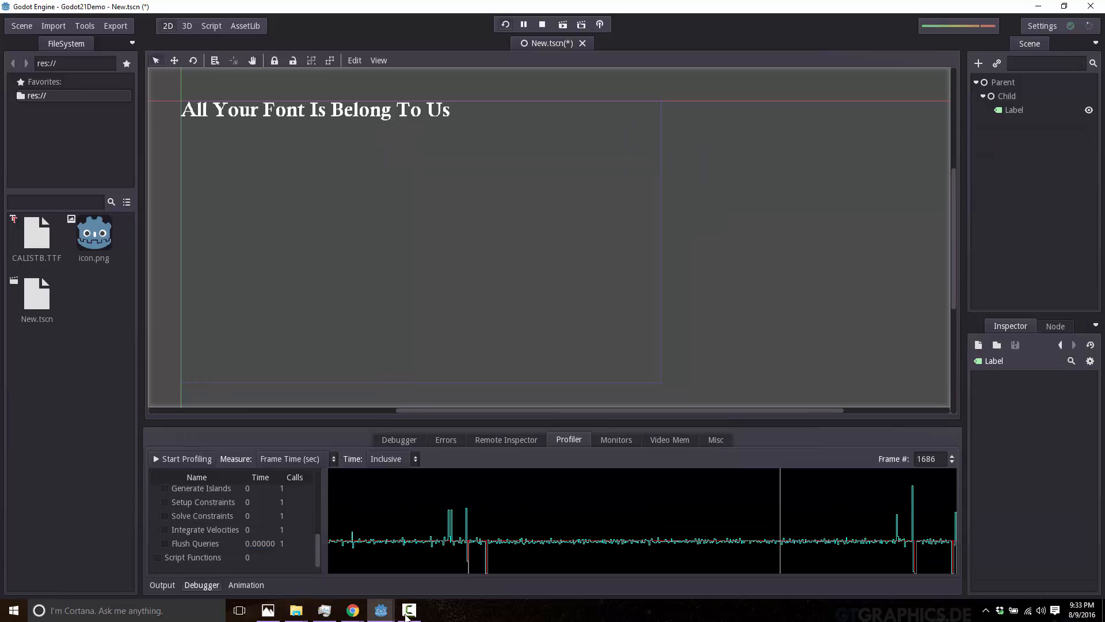
Bring the running Godot21Demo game window to the front and close it.
mouse_move(378, 614)
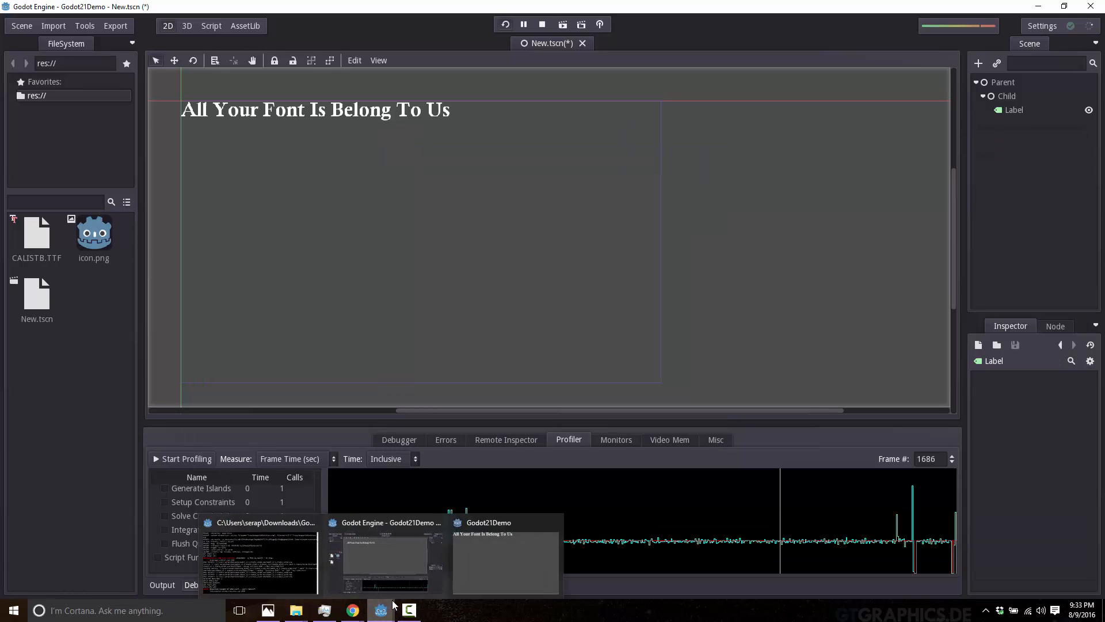
click(495, 554)
click(581, 9)
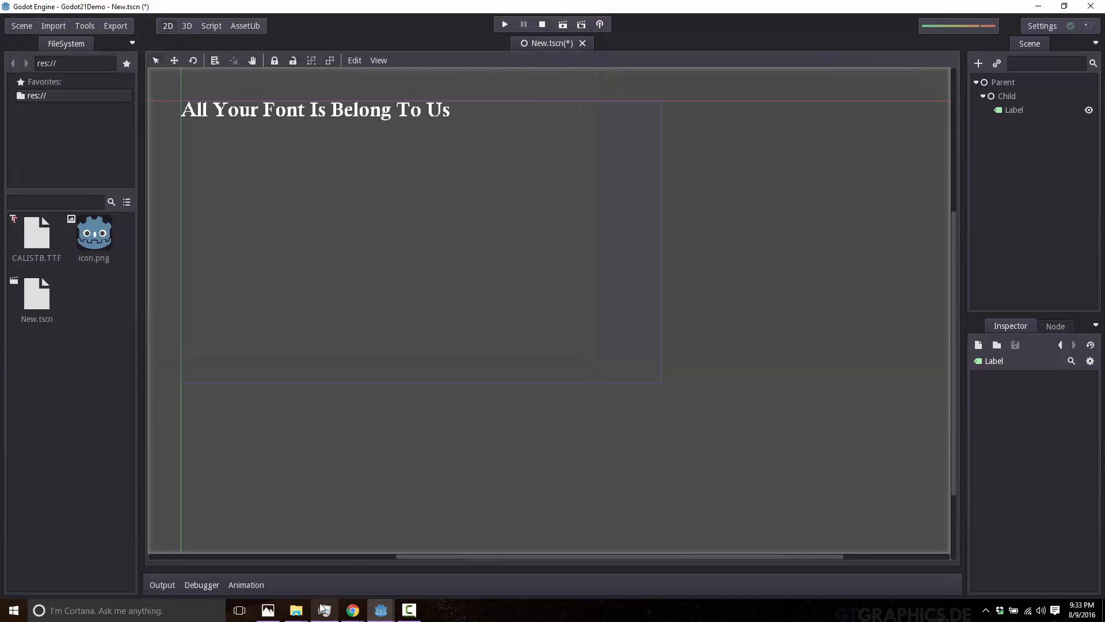
Import down0.png, down1.png and down2.png from the Wyrm folder into the project's res:// folder as 2D textures.
mouse_move(305, 615)
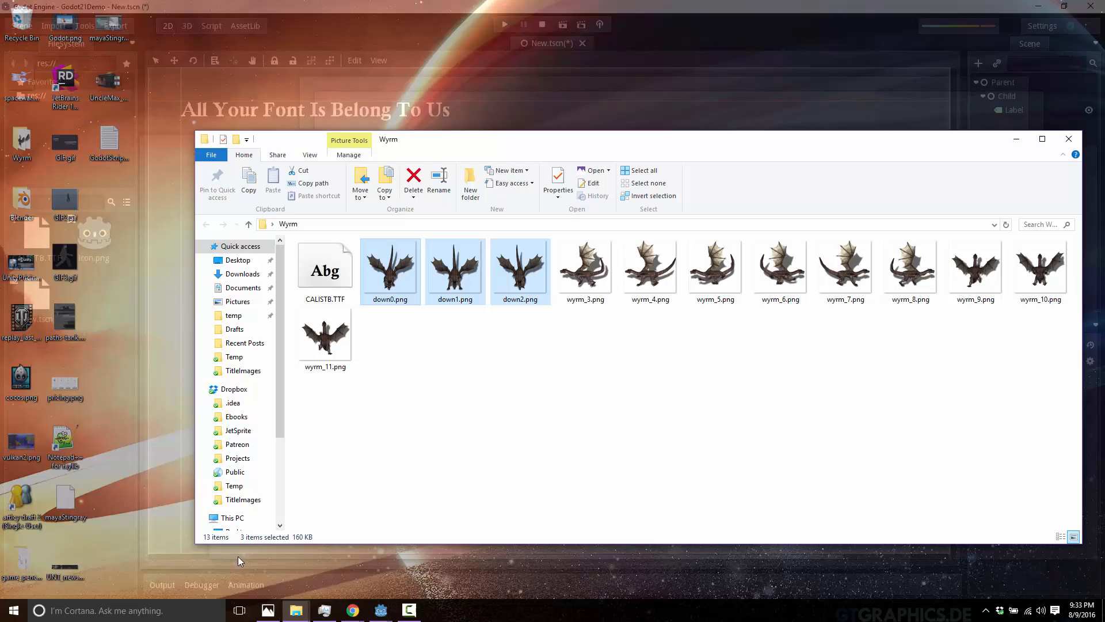
click(230, 556)
drag(408, 273, 103, 345)
double_click(641, 5)
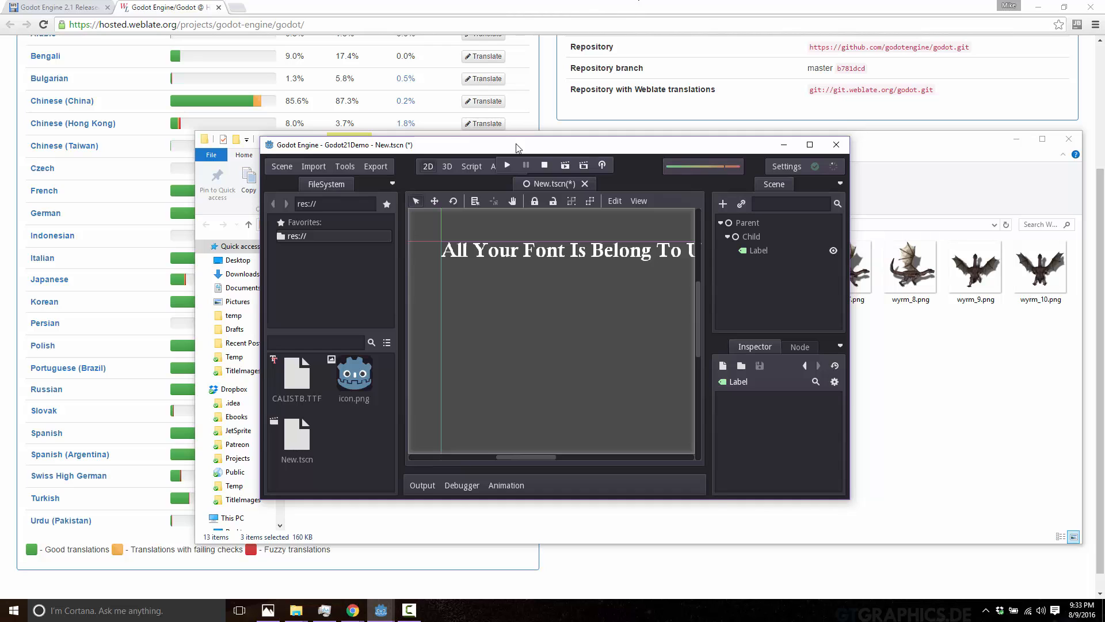
drag(511, 141, 366, 564)
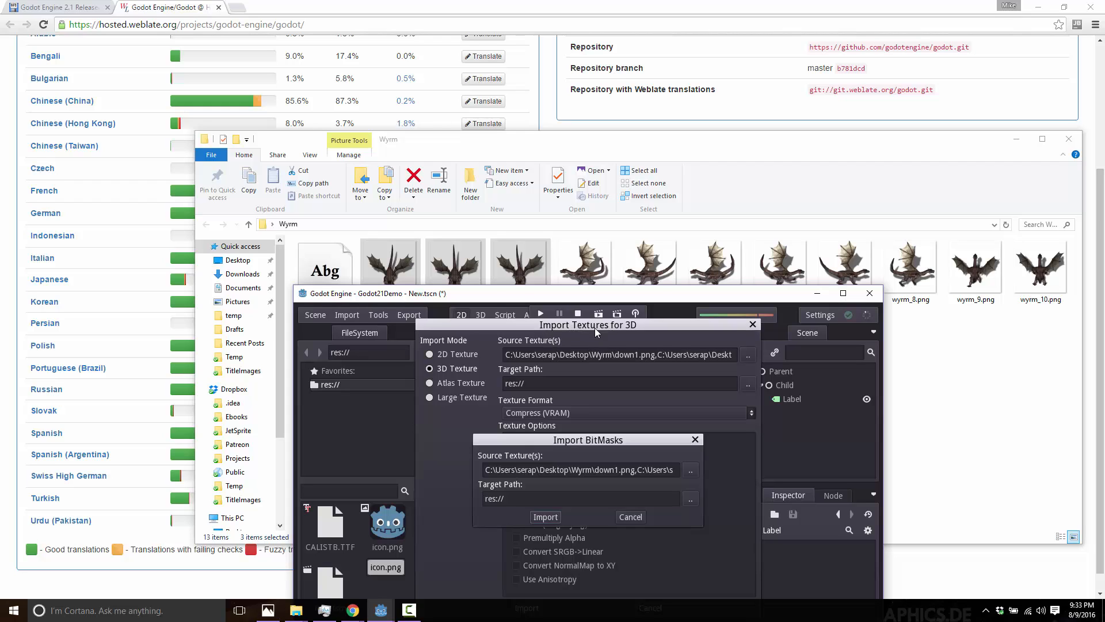
click(456, 355)
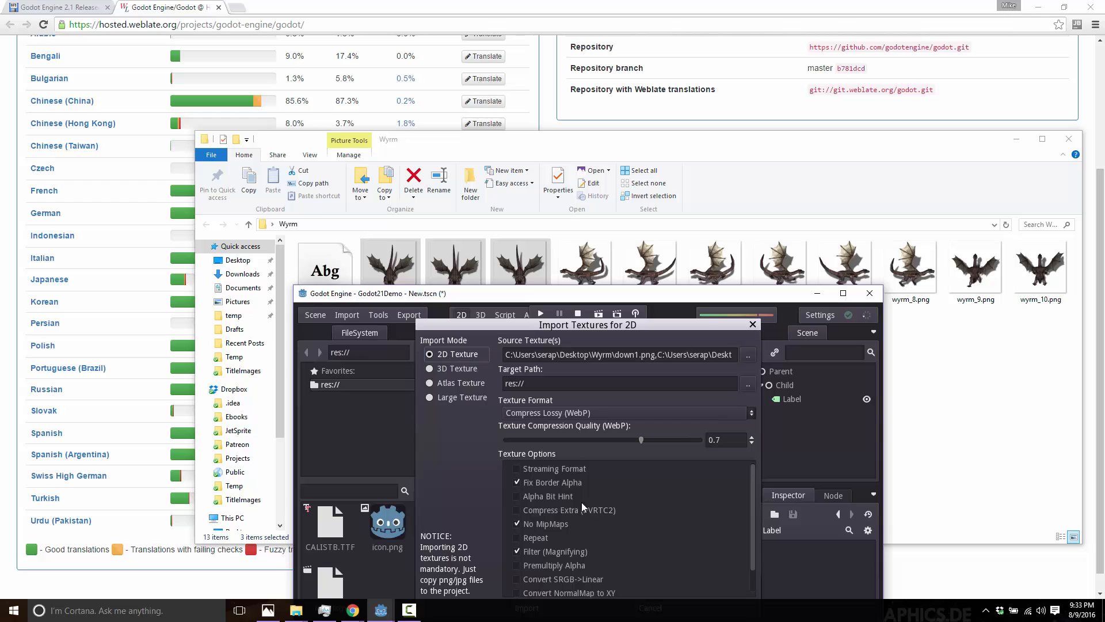
double_click(609, 294)
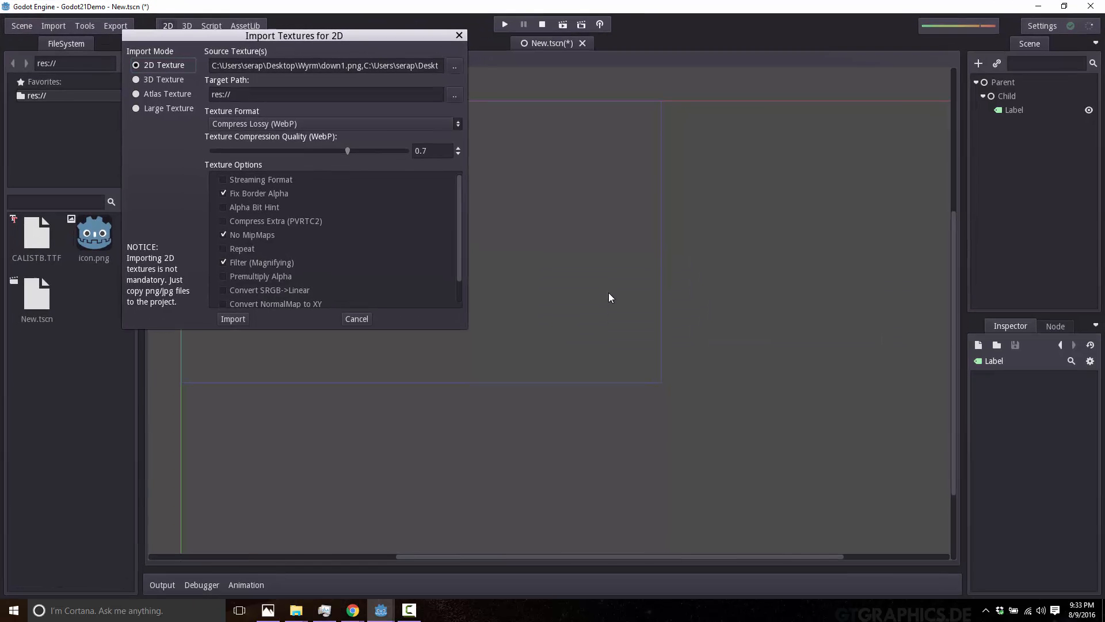
click(241, 319)
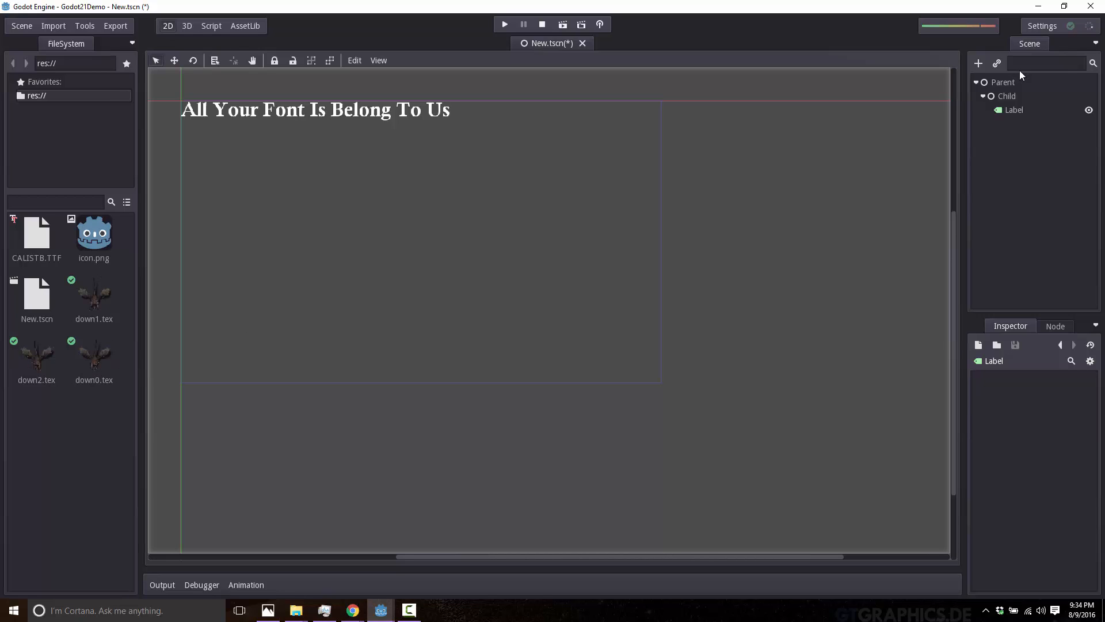
drag(752, 155, 58, 427)
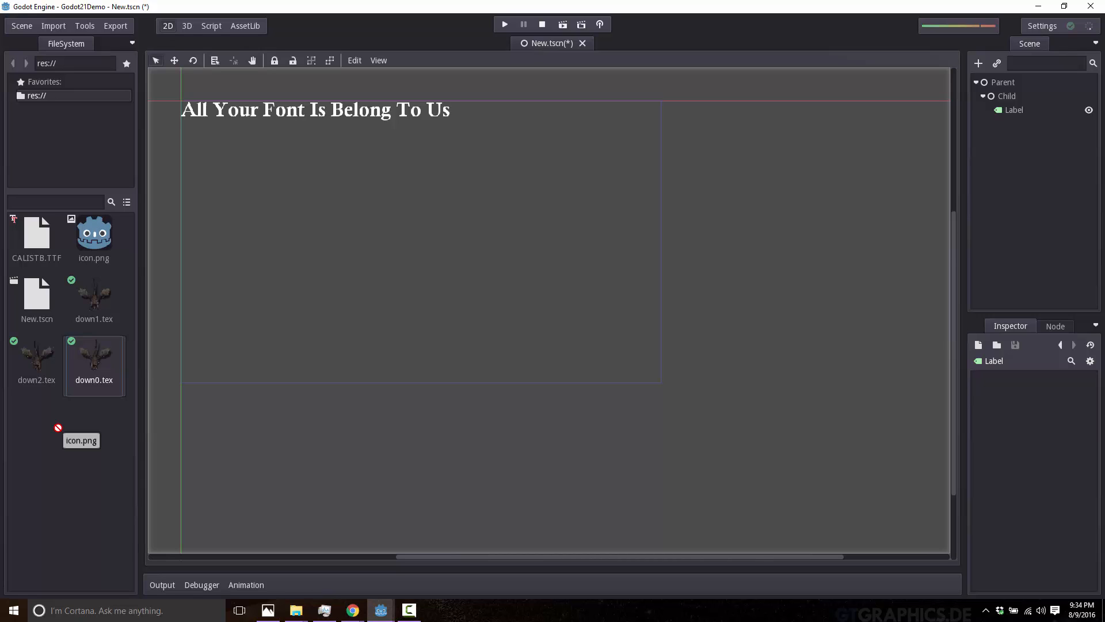
drag(58, 428, 62, 425)
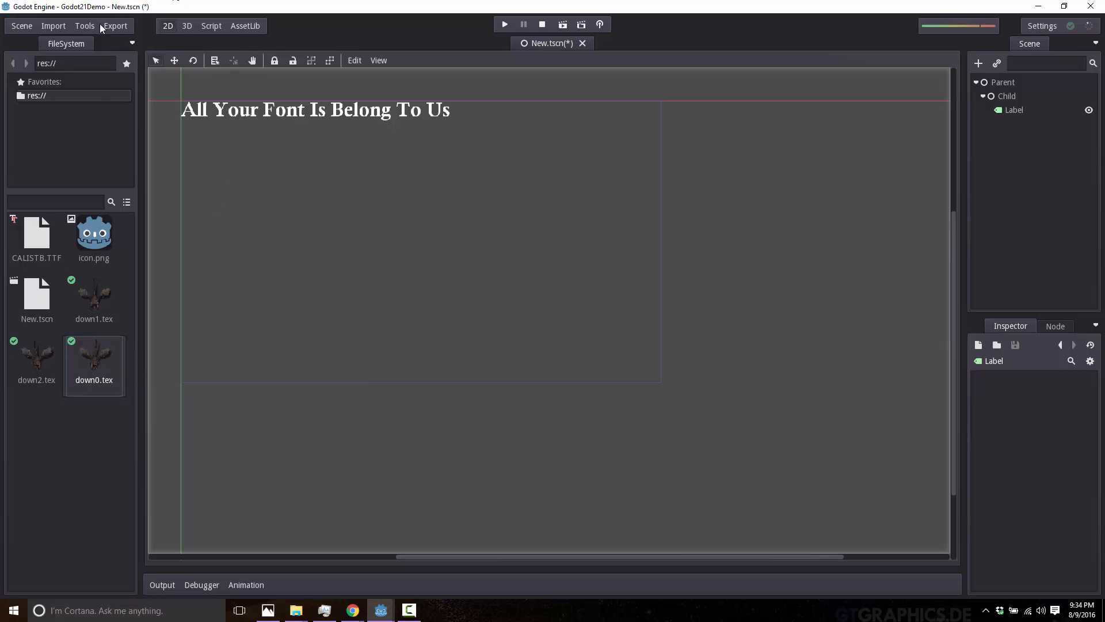
click(62, 27)
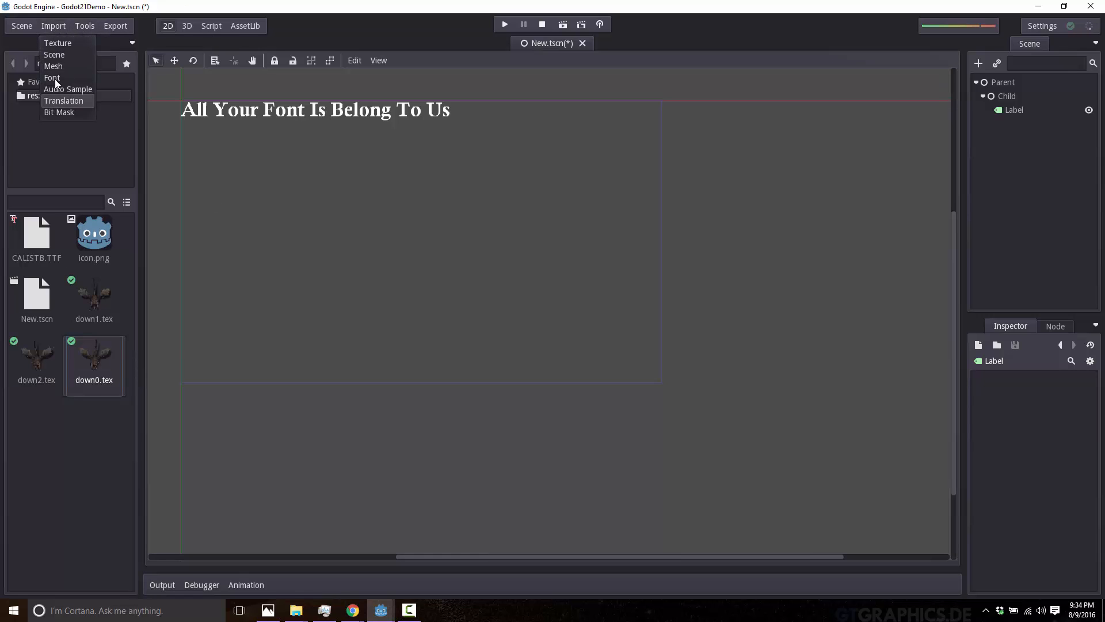
click(58, 375)
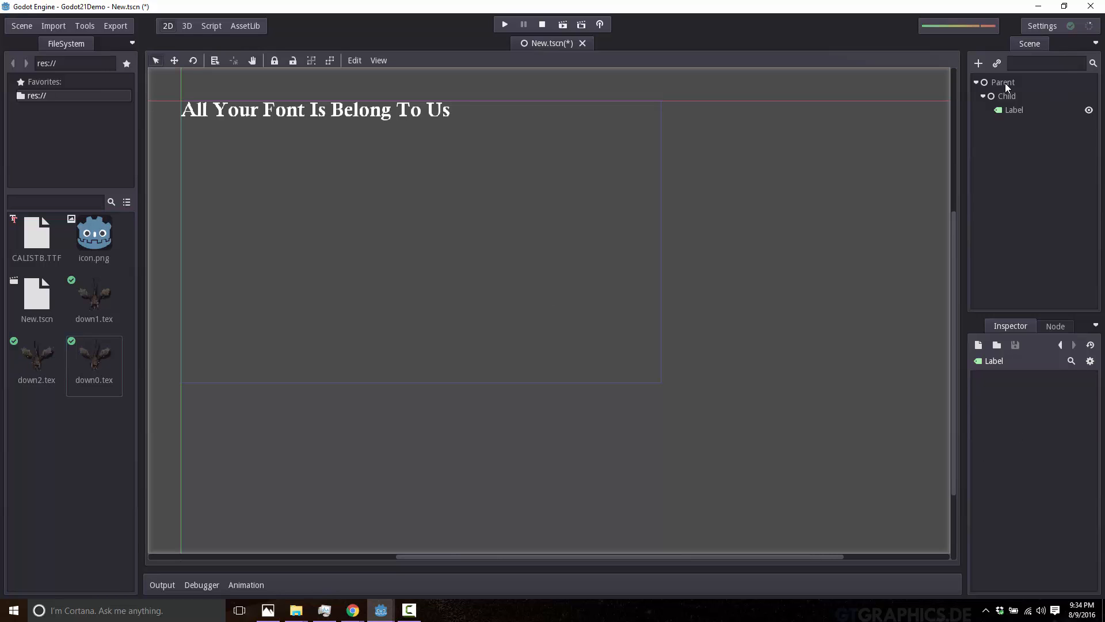
Delete the Label and Child nodes from the scene, leaving only the Parent node.
click(1006, 109)
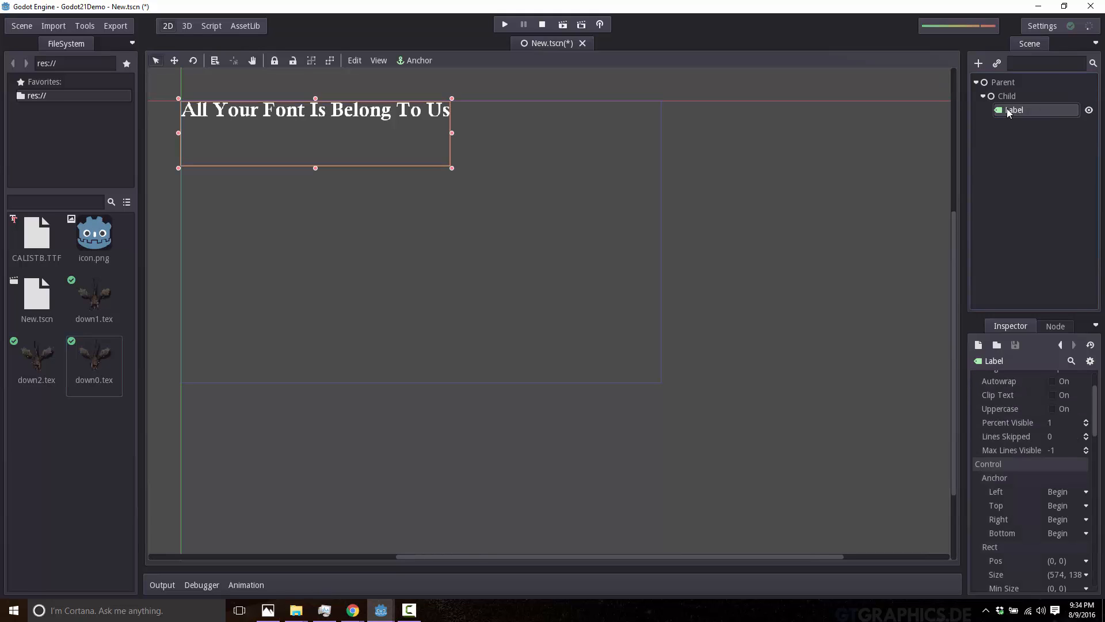
key(Delete)
click(538, 312)
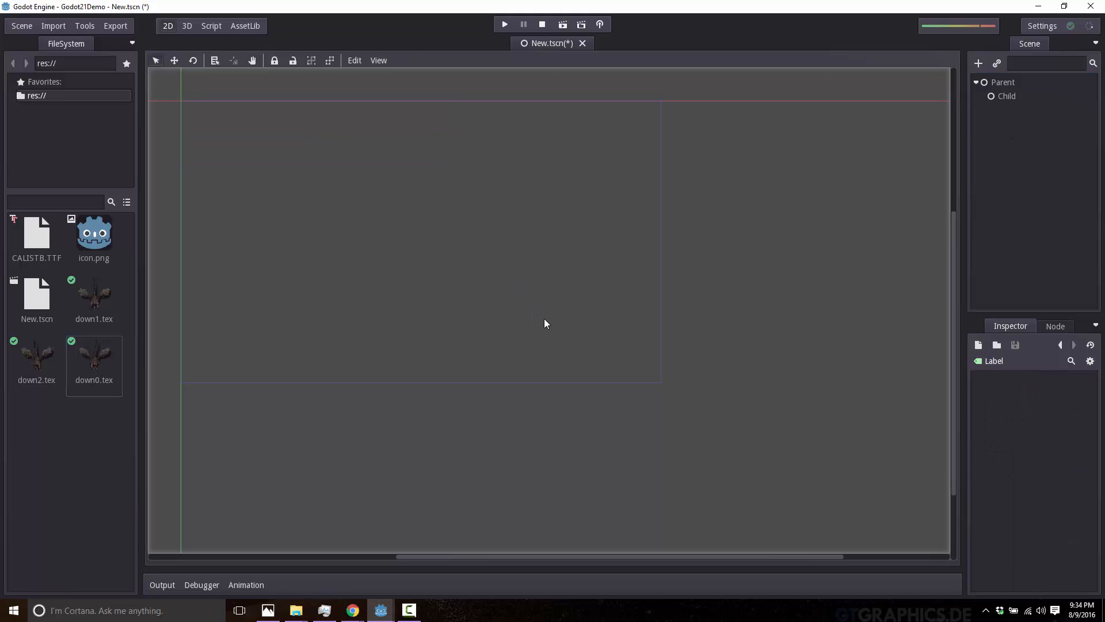
click(1008, 98)
right_click(1007, 98)
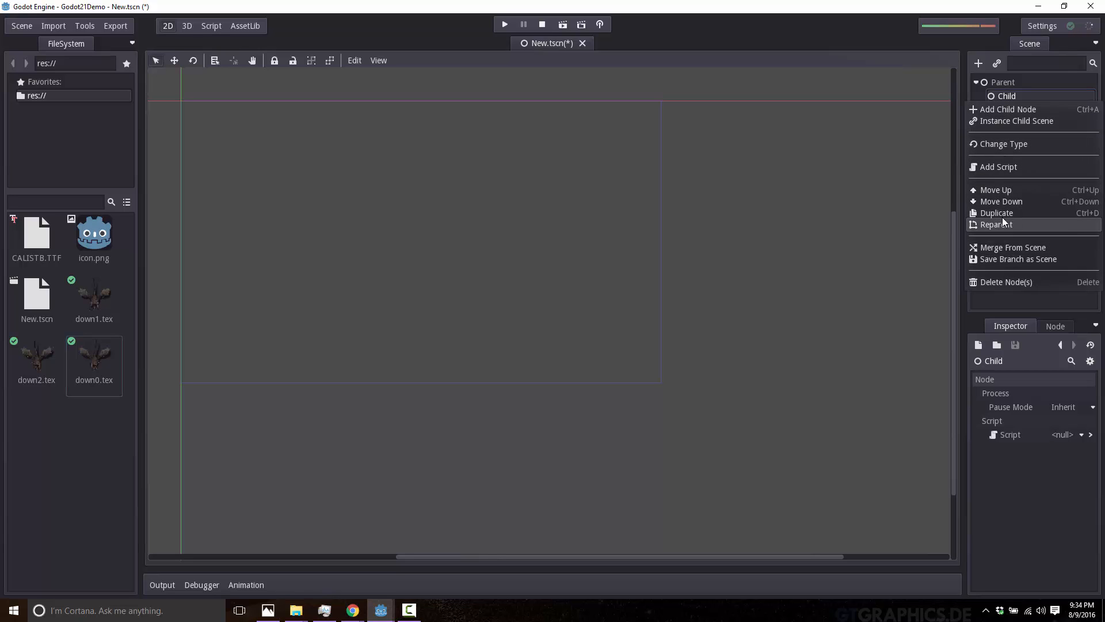
click(1012, 283)
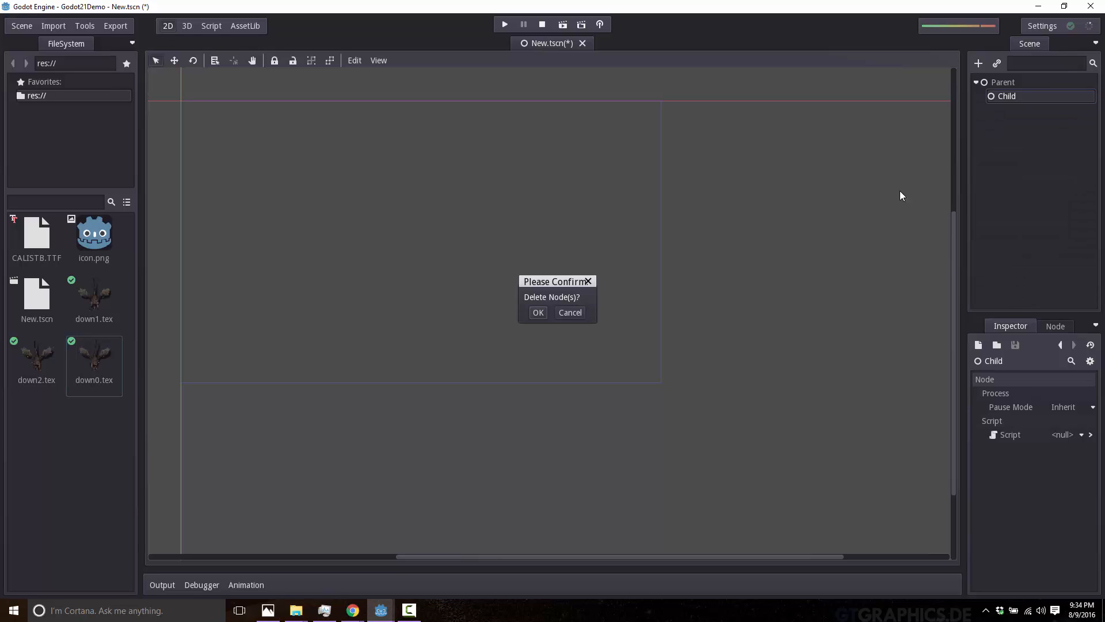
click(538, 312)
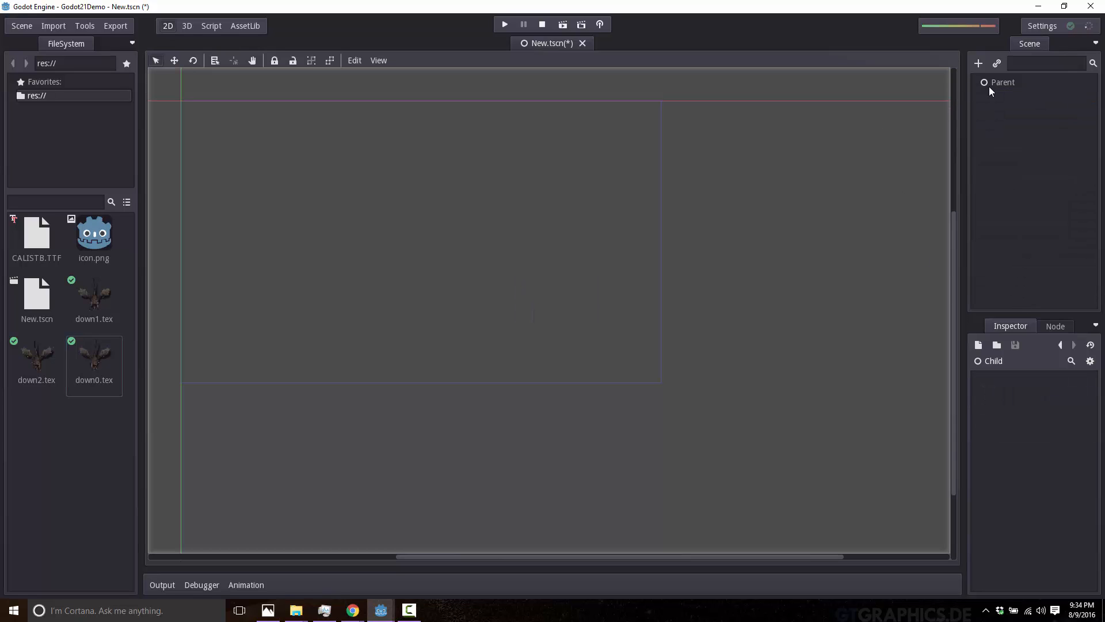
Add an AnimatedSprite node as a child of Parent, searching the node types for "Animated".
click(1004, 84)
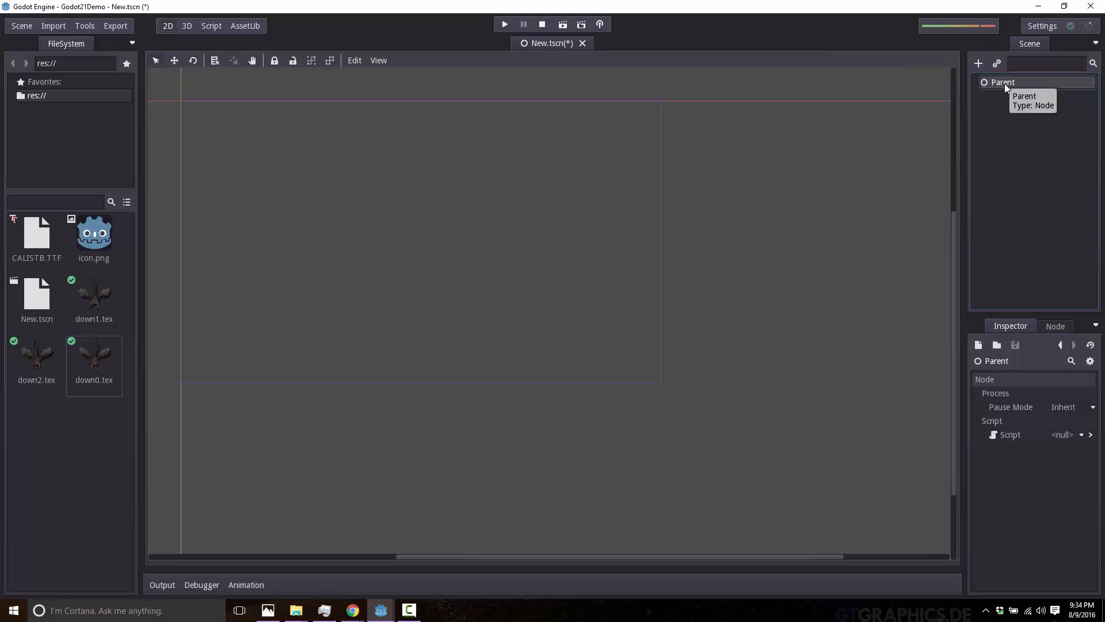
right_click(1004, 84)
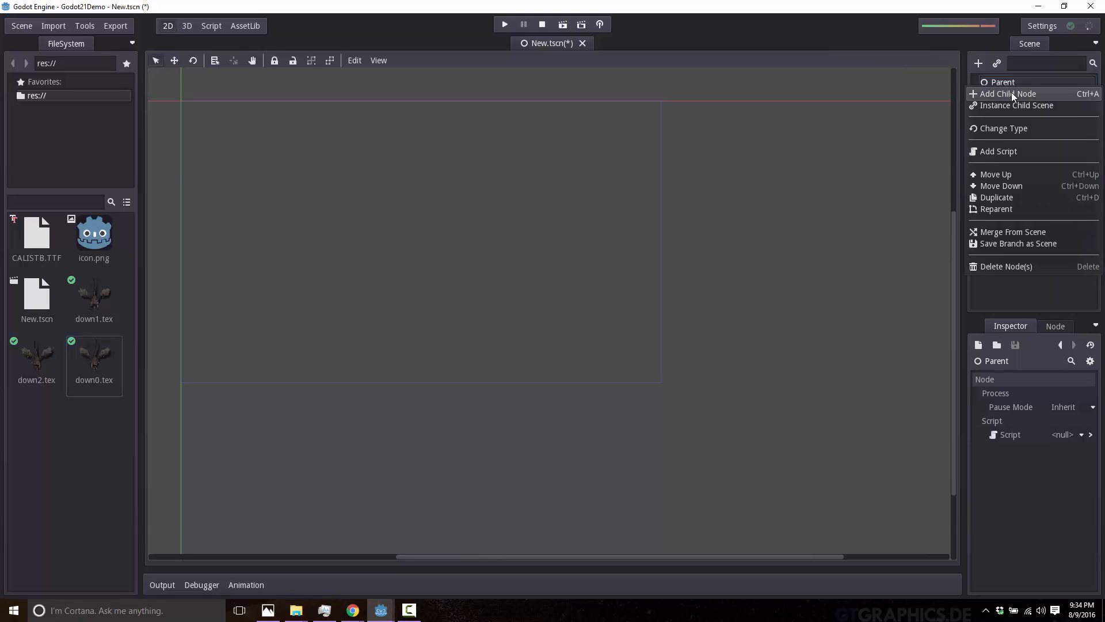
click(1011, 94)
click(173, 144)
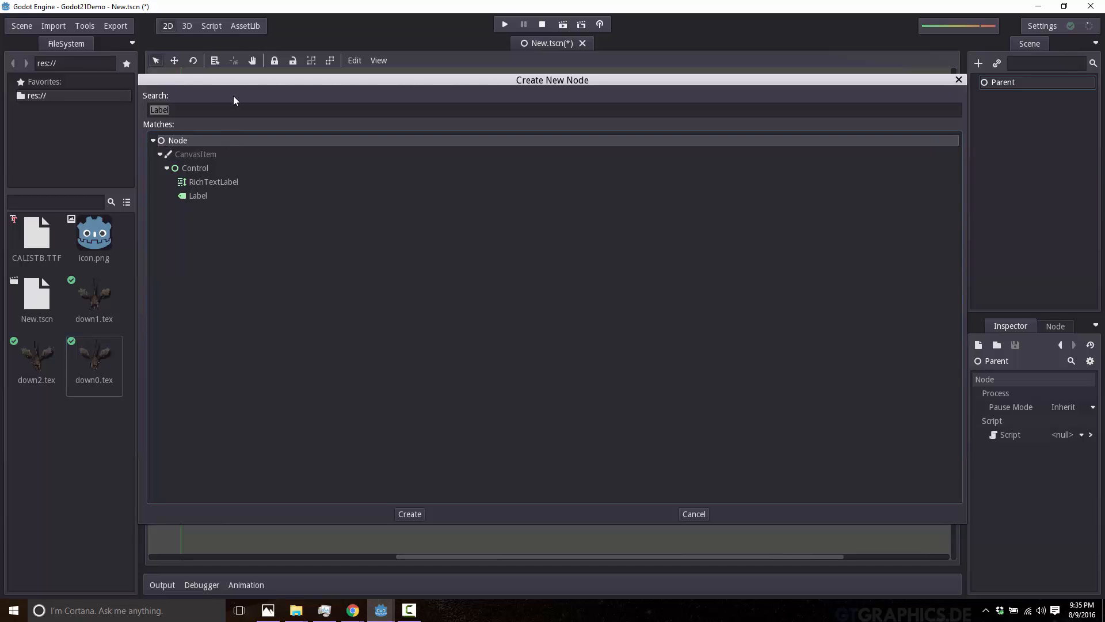
click(247, 111)
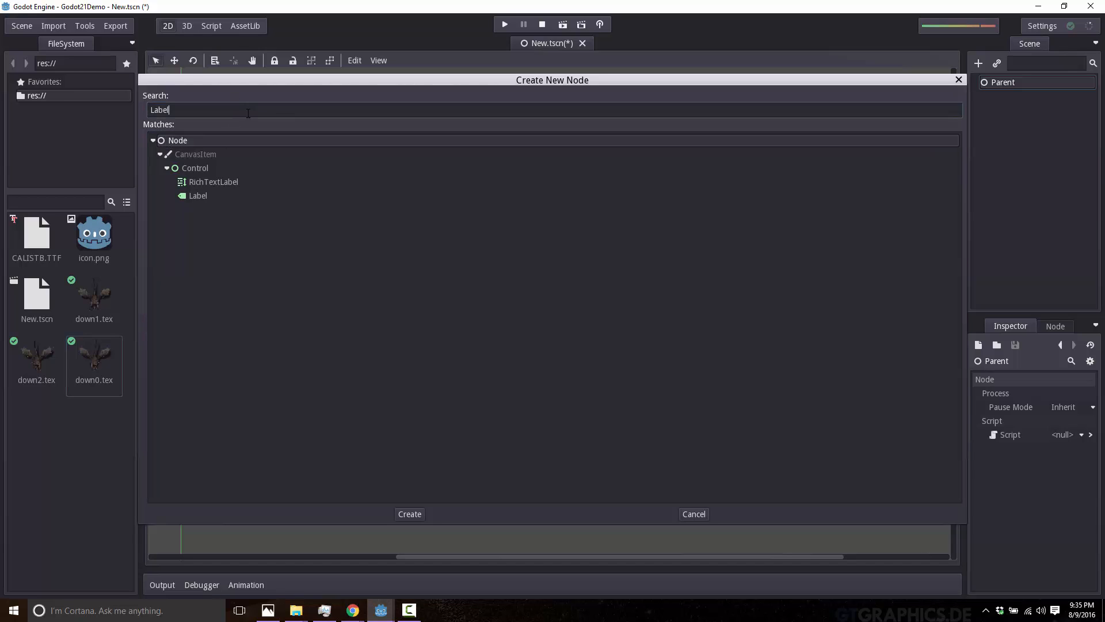
text(Animated)
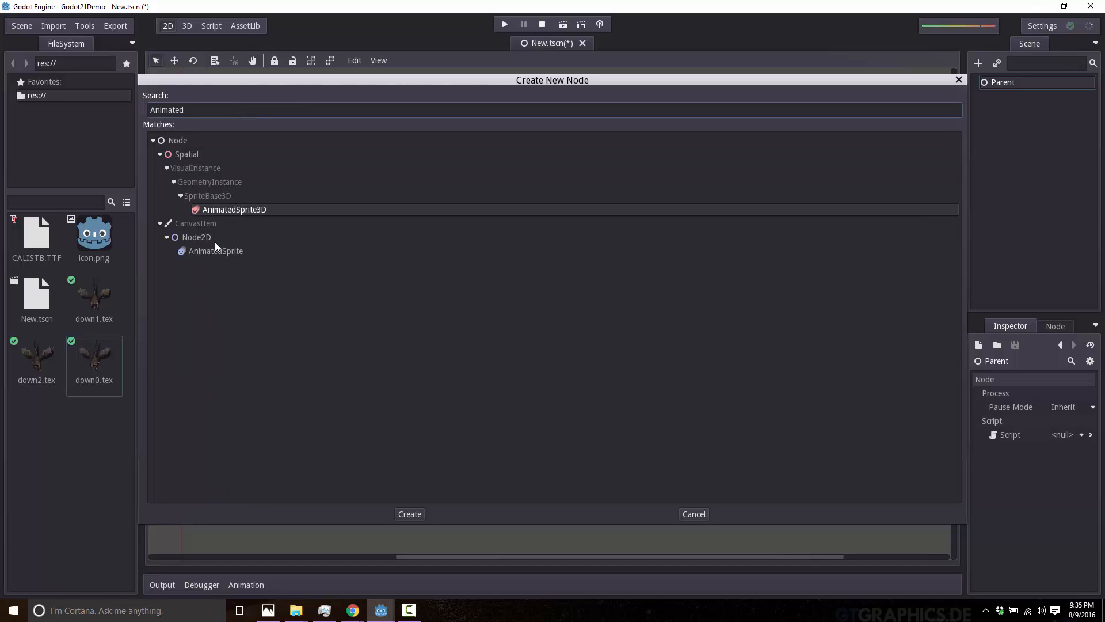
double_click(216, 250)
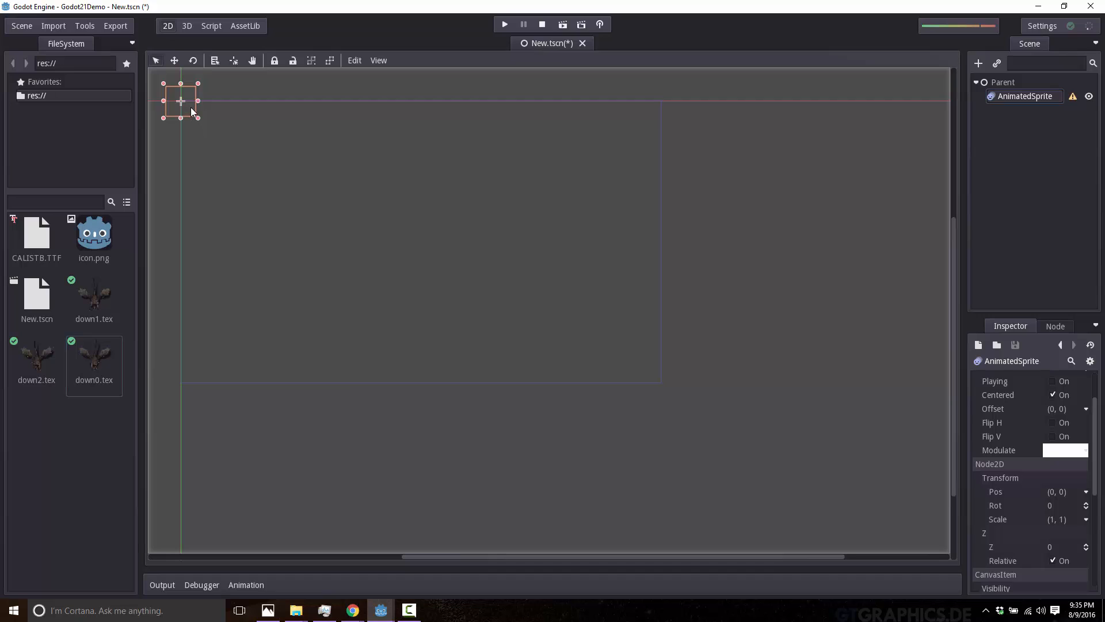
Move the AnimatedSprite slightly into the canvas, assign it a new SpriteFrames resource and open that resource for editing.
drag(192, 107, 208, 129)
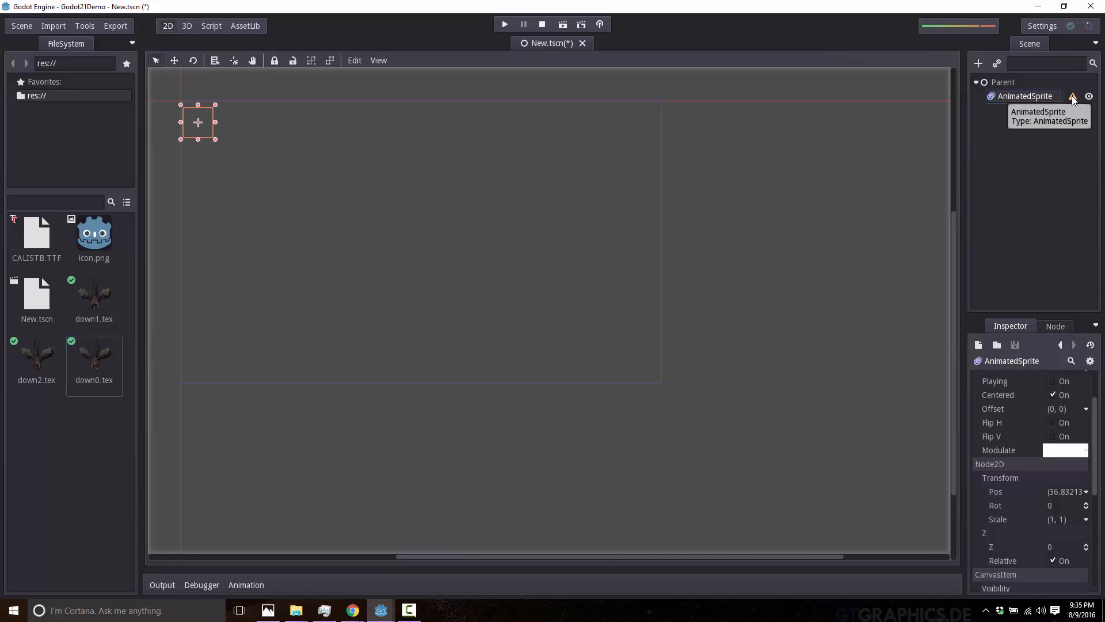
scroll(1039, 391, up, 3)
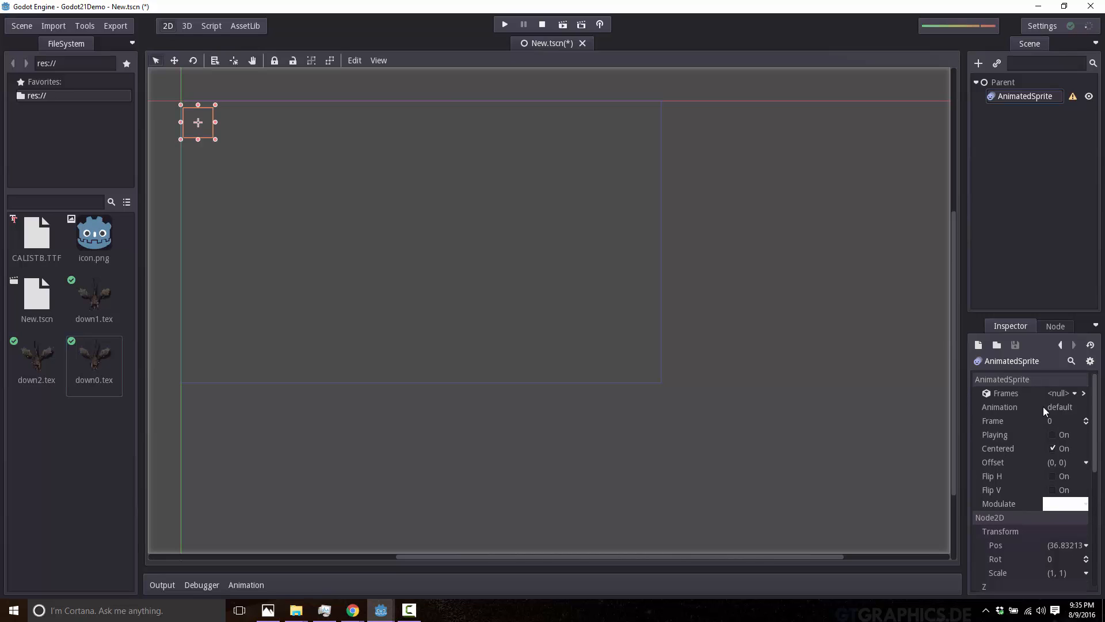
click(1075, 393)
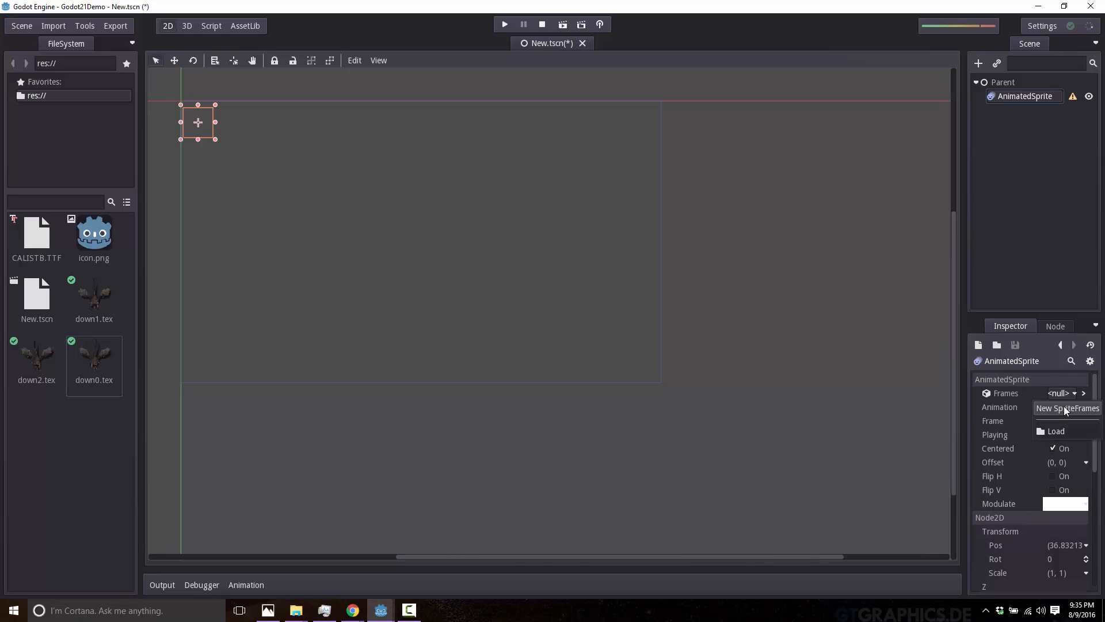
click(1064, 407)
click(1075, 394)
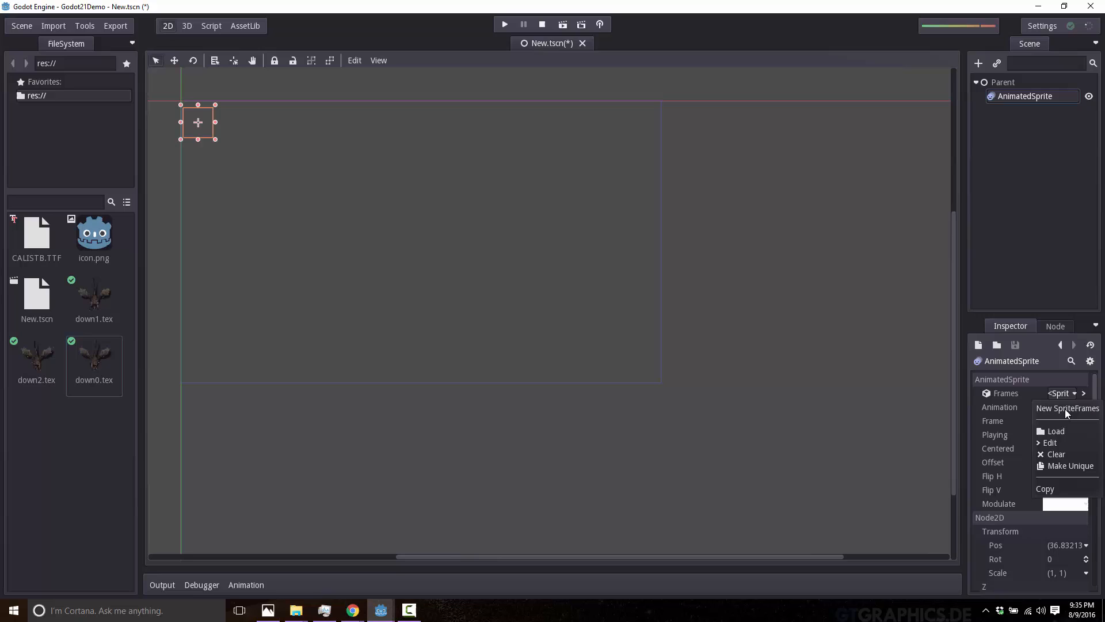
click(1058, 441)
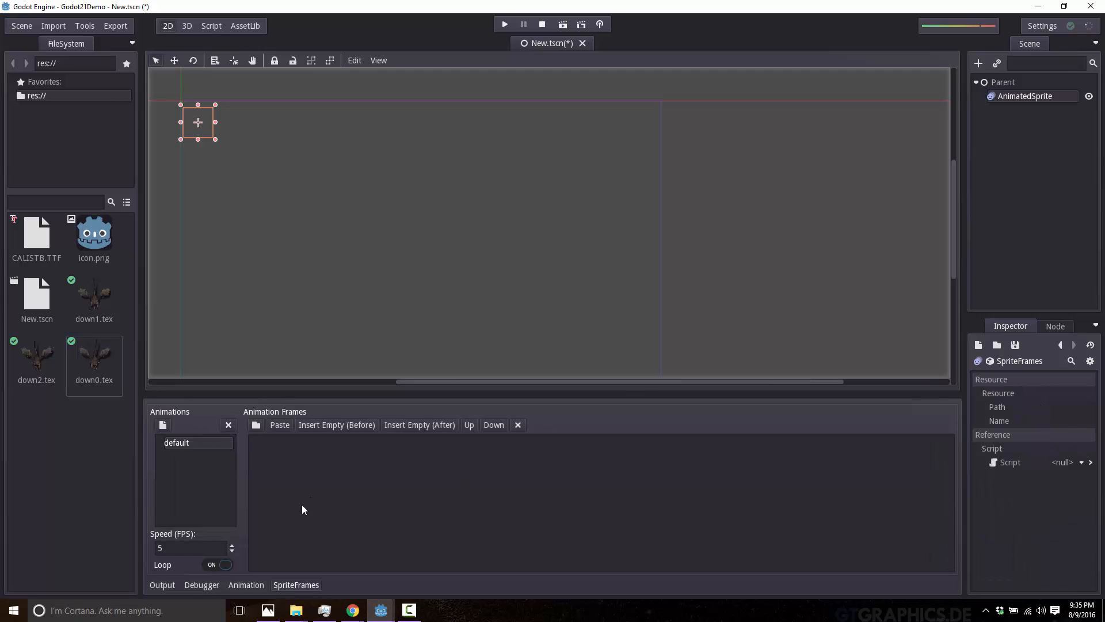
Add the down1, down2 and down0 textures as frames of the default animation and move the sprite inside the canvas's upper-left corner.
click(97, 319)
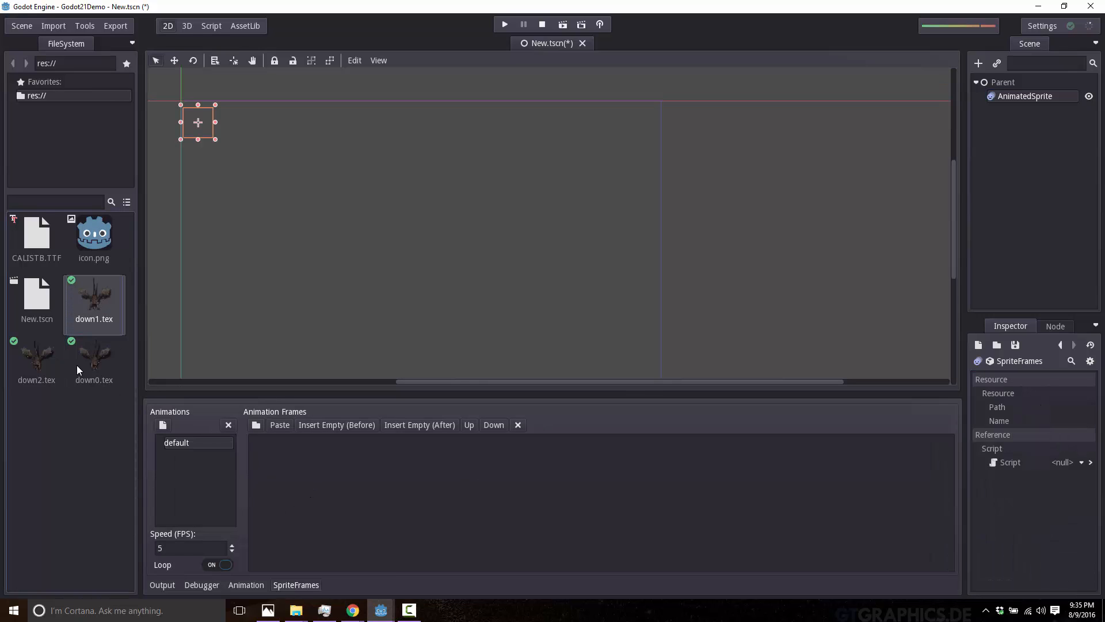
shift+click(88, 364)
drag(92, 363, 336, 480)
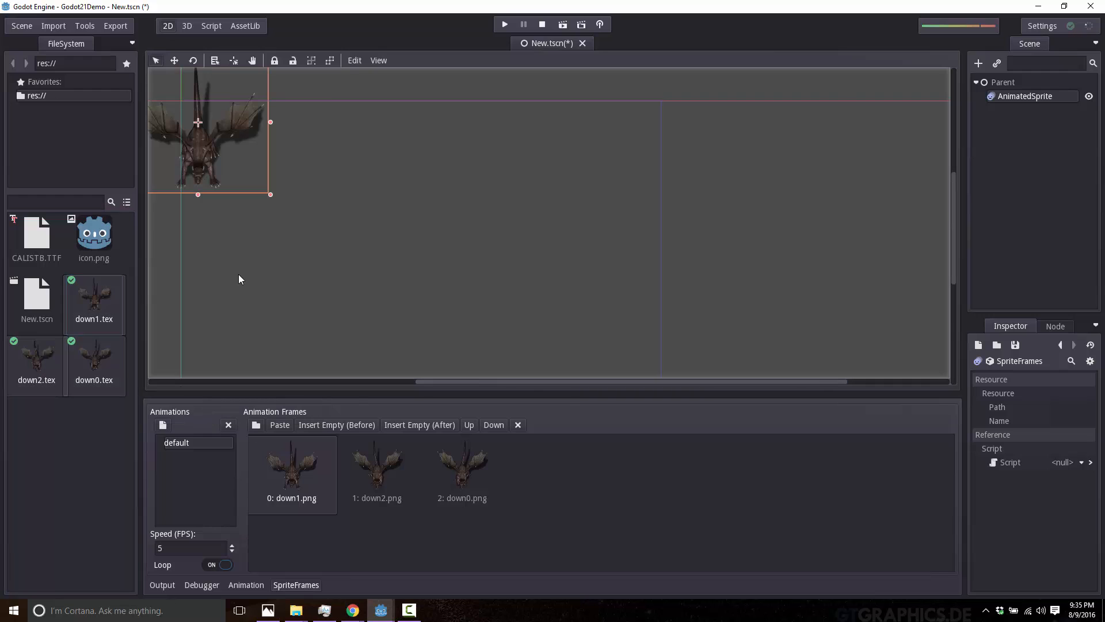
drag(219, 148, 272, 196)
Review the down1, down2 and down0 animation frames and set the default animation's speed to 2 FPS.
click(187, 547)
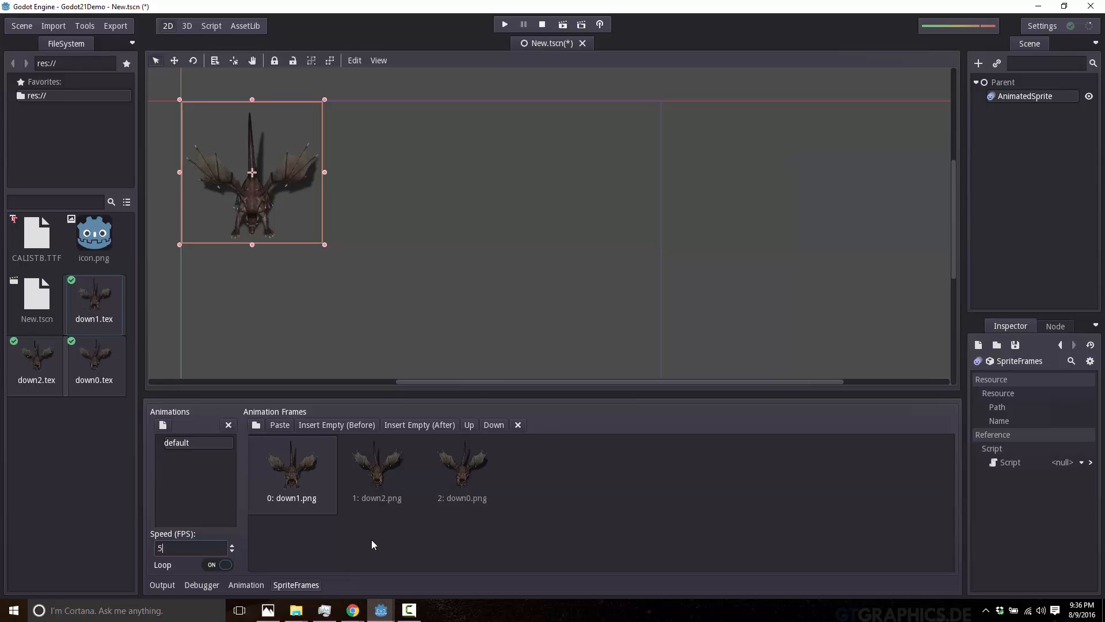
click(294, 489)
click(377, 485)
click(453, 481)
click(377, 477)
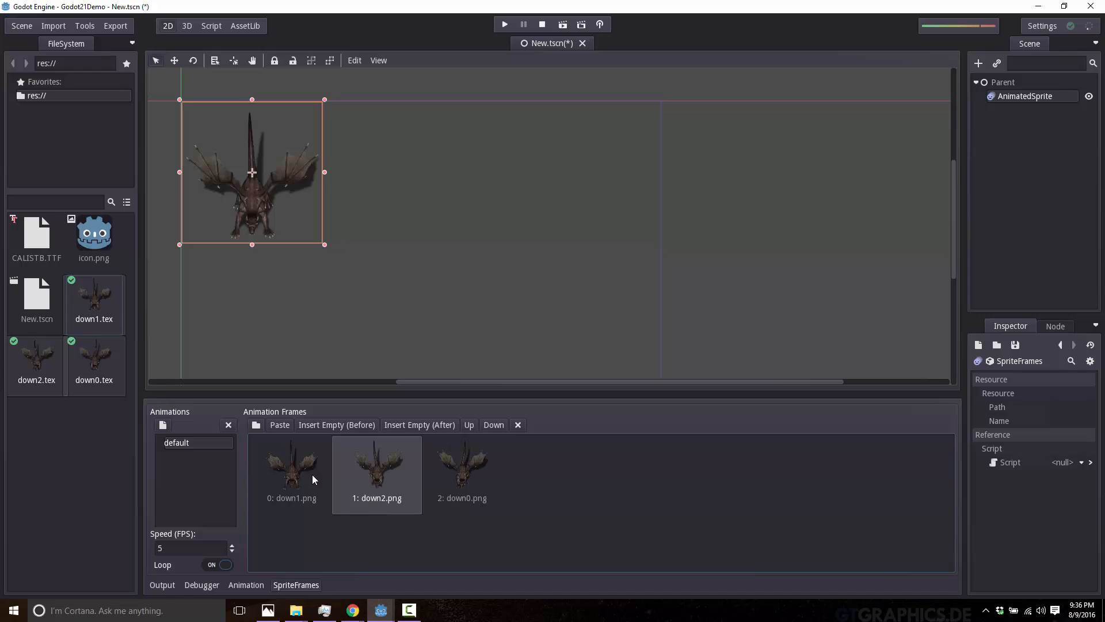
click(313, 475)
click(360, 470)
click(448, 481)
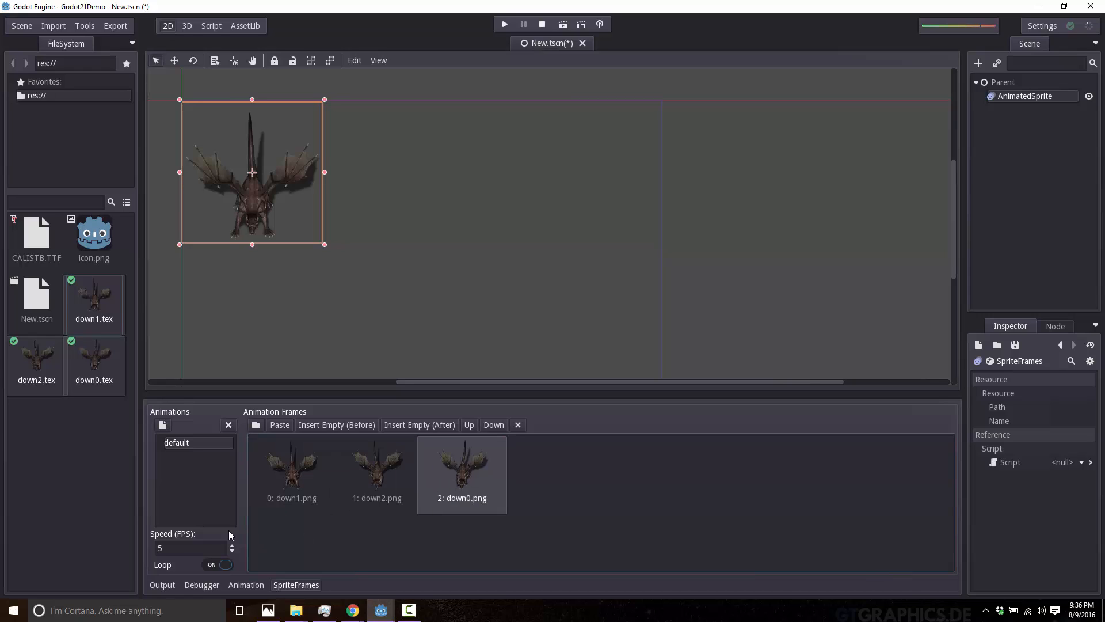
double_click(186, 549)
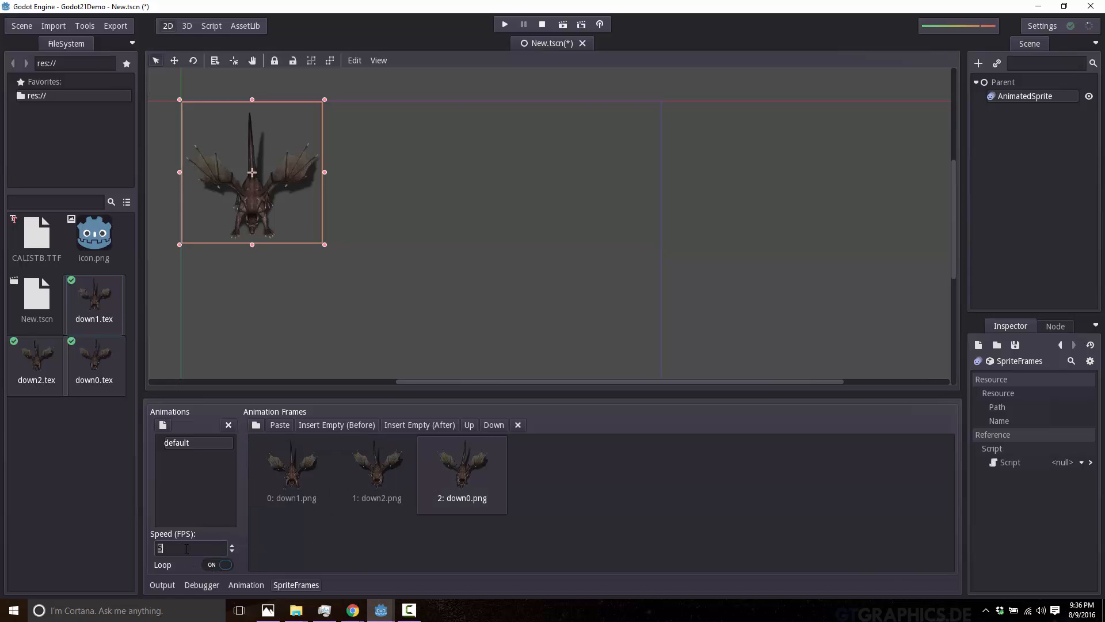
text(2)
Rename the default animation to WALKDOWN and enable Playing on the AnimatedSprite node.
double_click(179, 448)
text(w)
key(Caps_Lock)
text(A)
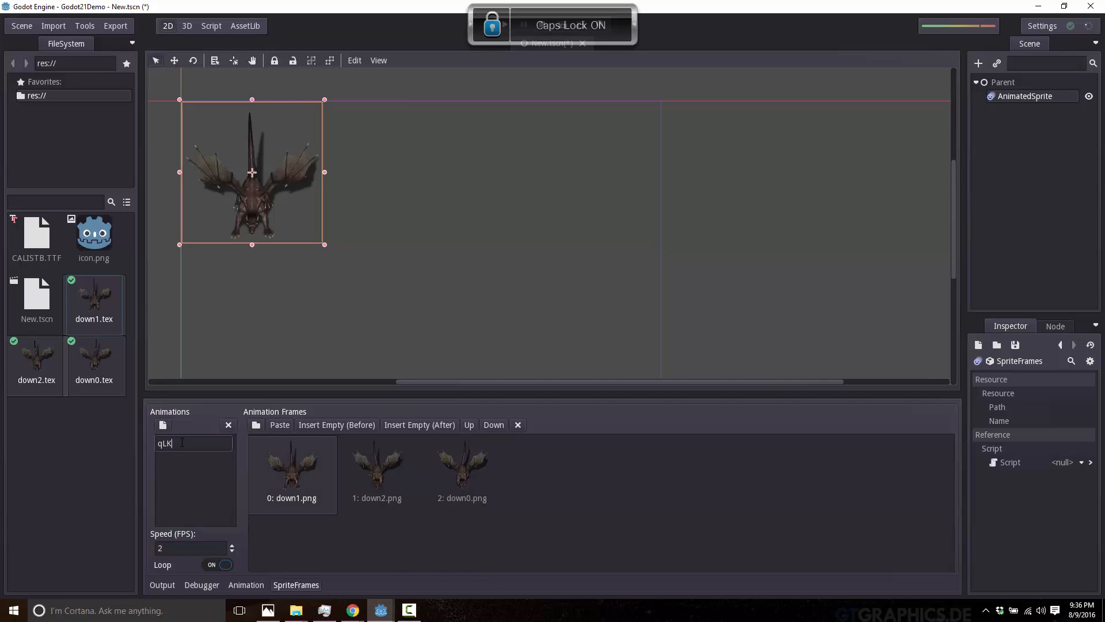
key(BackSpace)
key(BackSpace)
text(WALKDOWN)
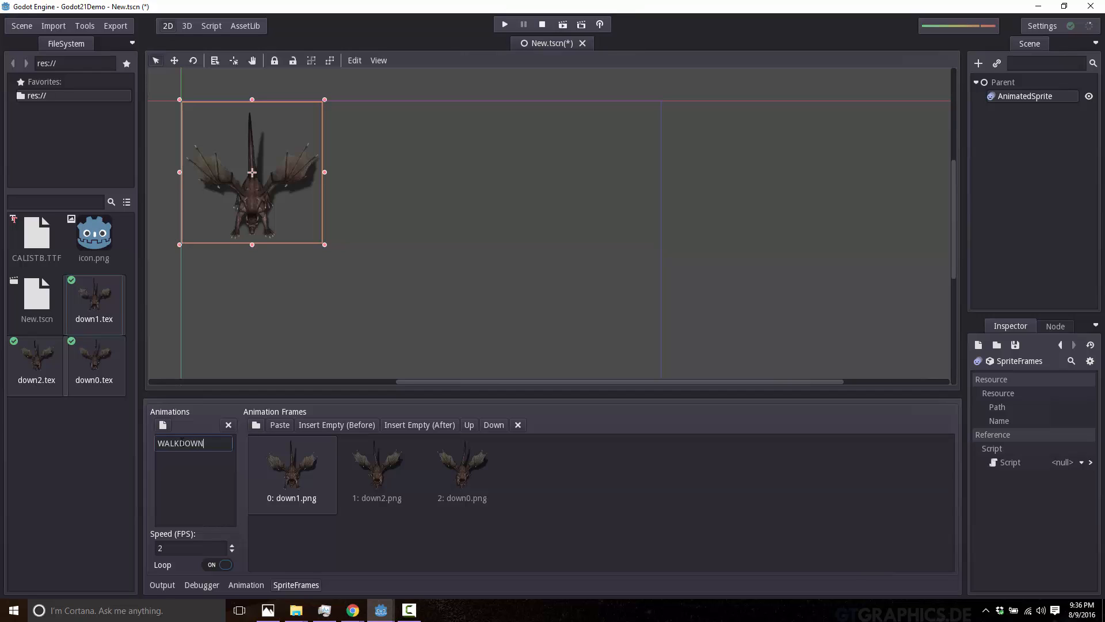
key(Return)
key(Caps_Lock)
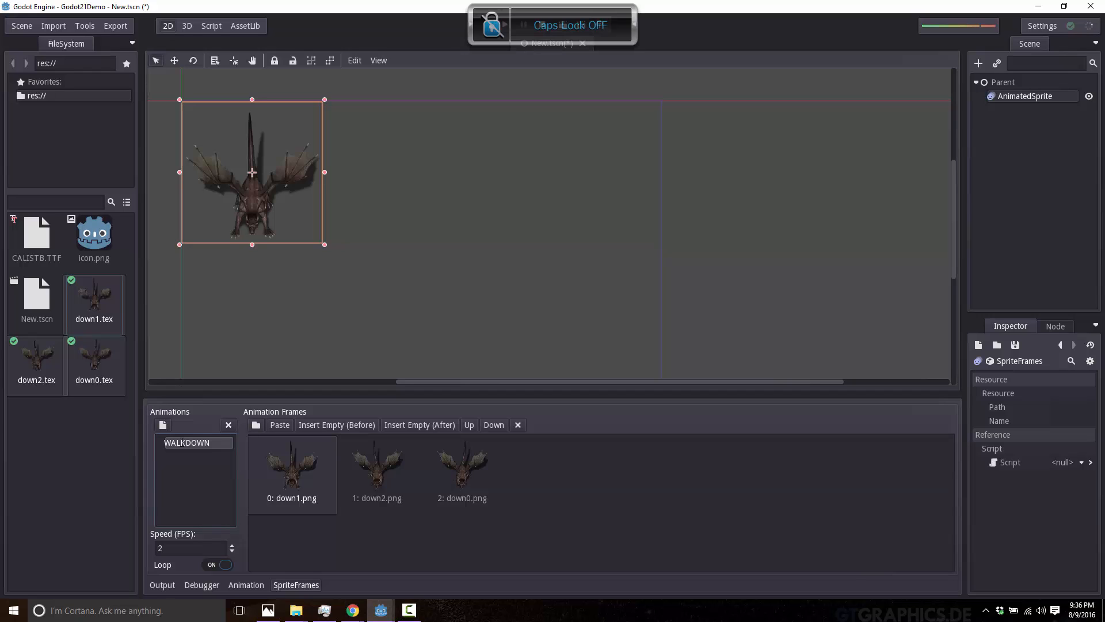
click(1036, 97)
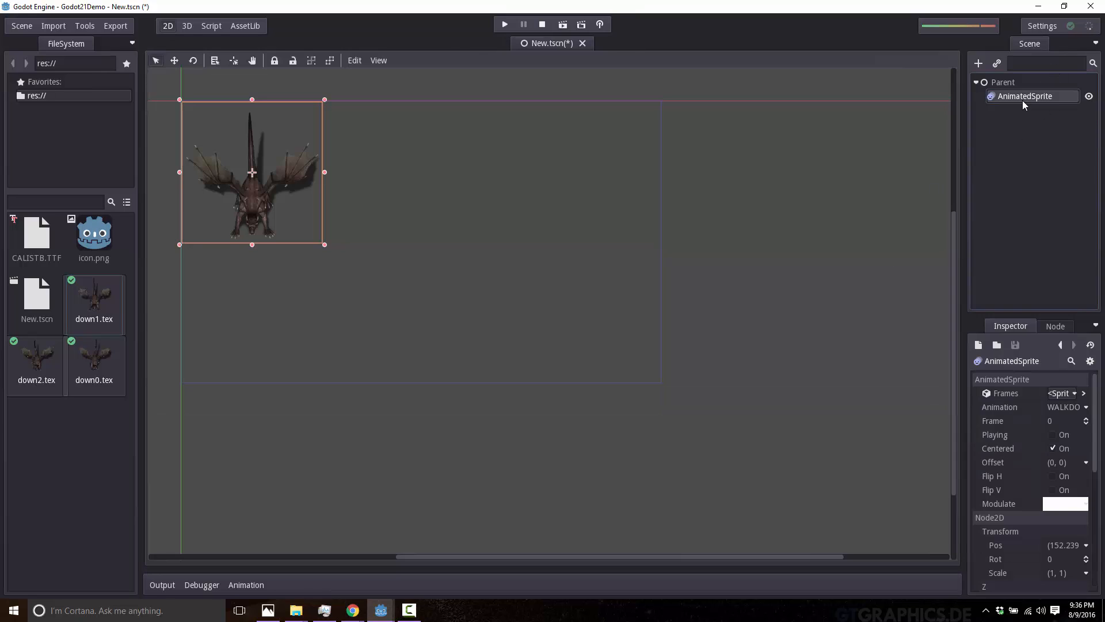
click(1053, 435)
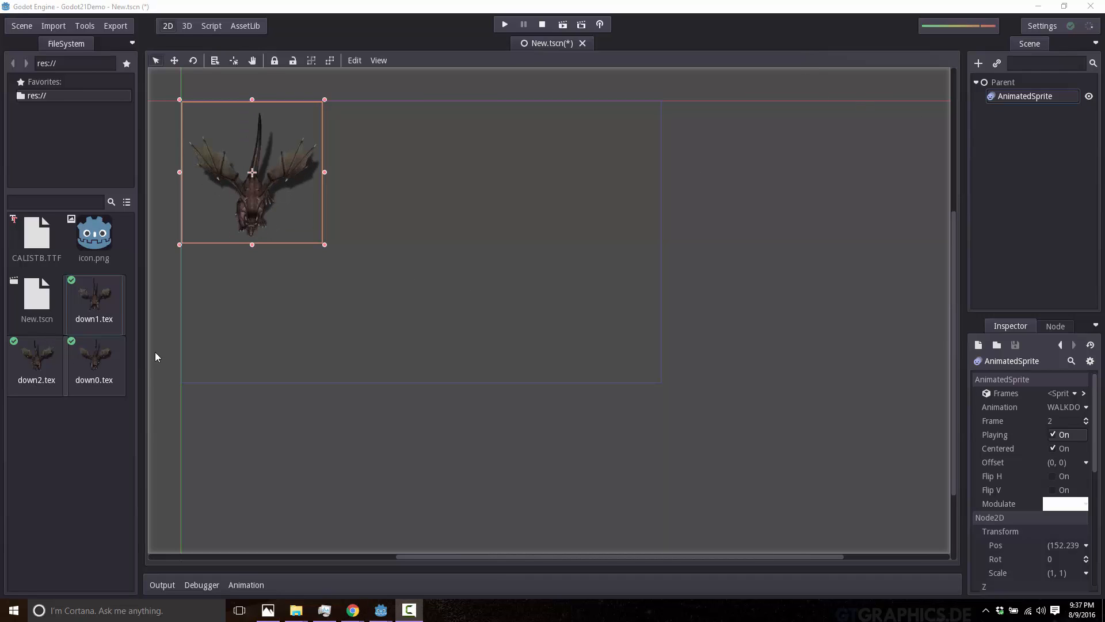
Attach a new GDScript to the AnimatedSprite node, saved as scriptDemo.gd in res://.
right_click(1023, 95)
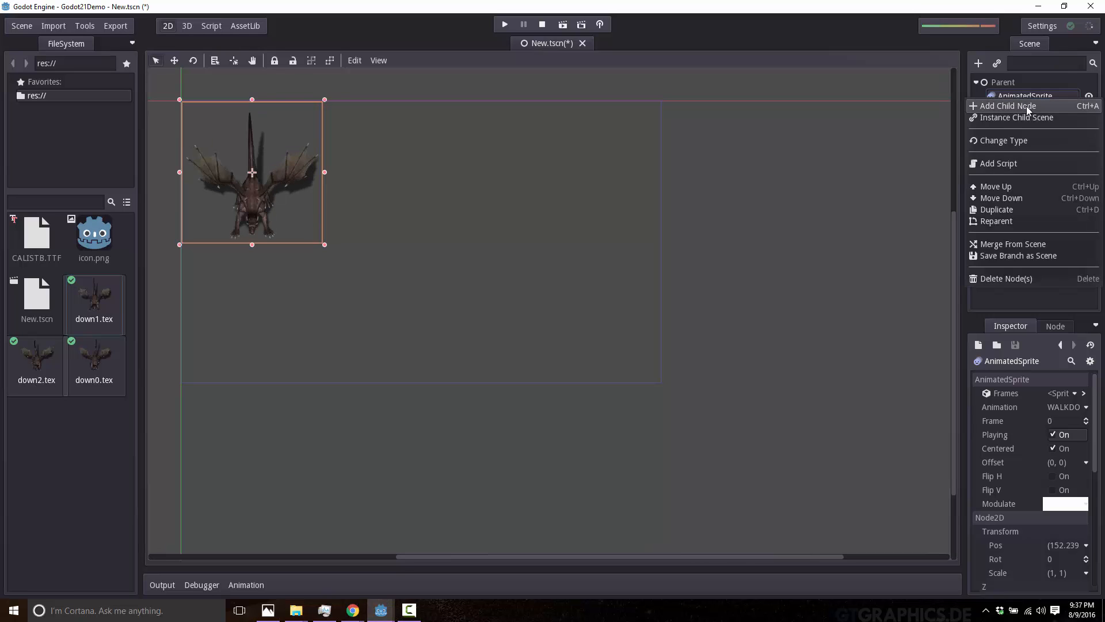
click(1000, 164)
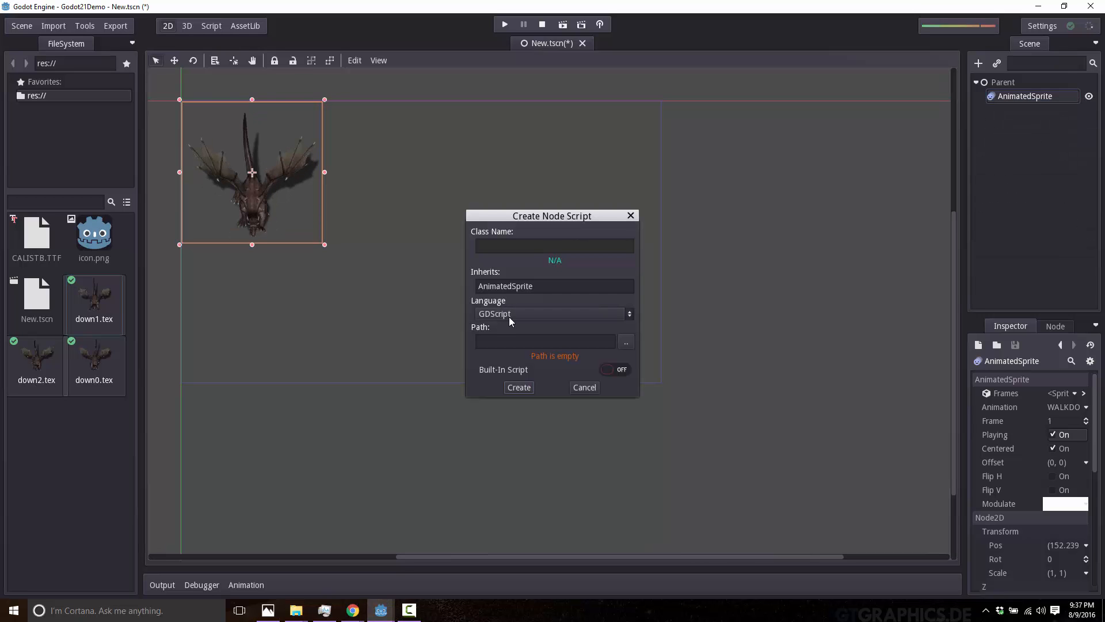
click(503, 340)
click(626, 342)
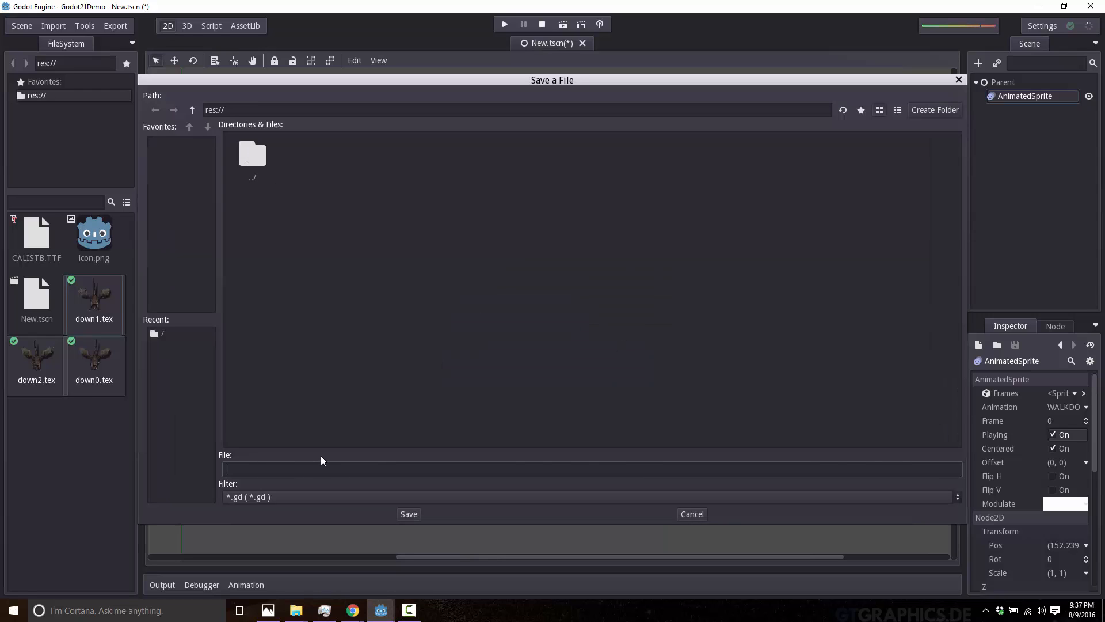
text(scriptDemo.gd)
key(Return)
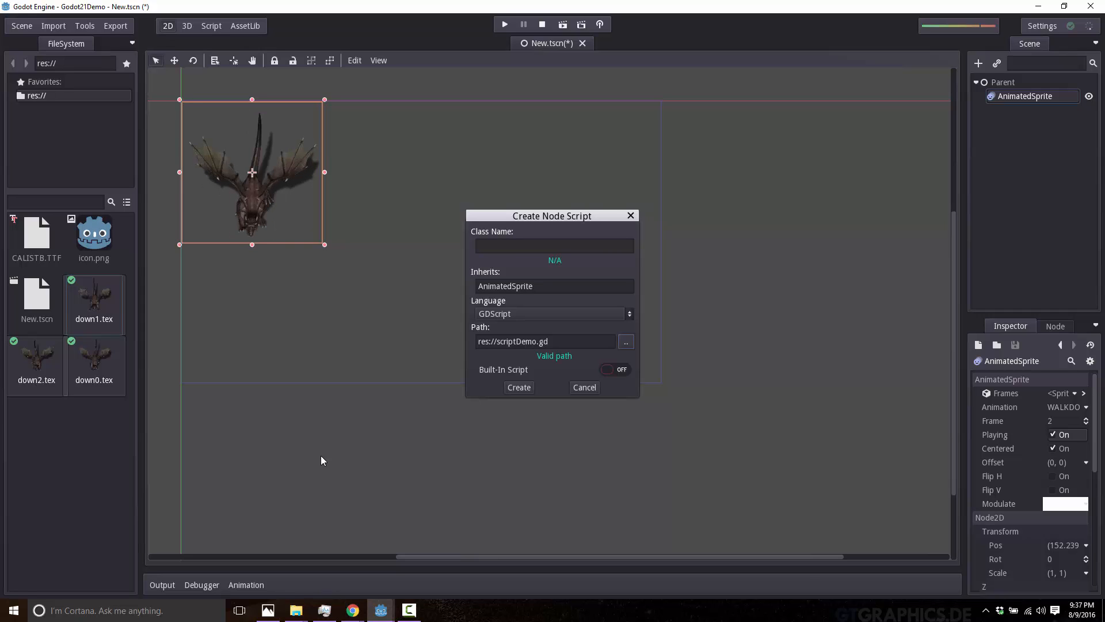
click(519, 386)
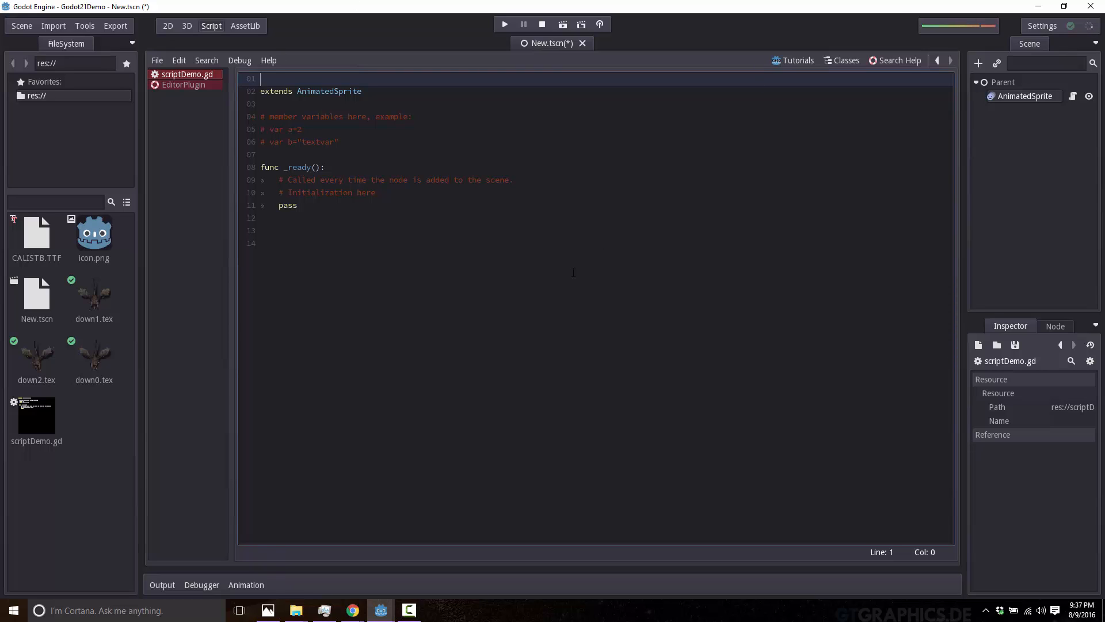
Search the script for "pa" and for "e", stepping forward through several of the matches for "e".
click(305, 239)
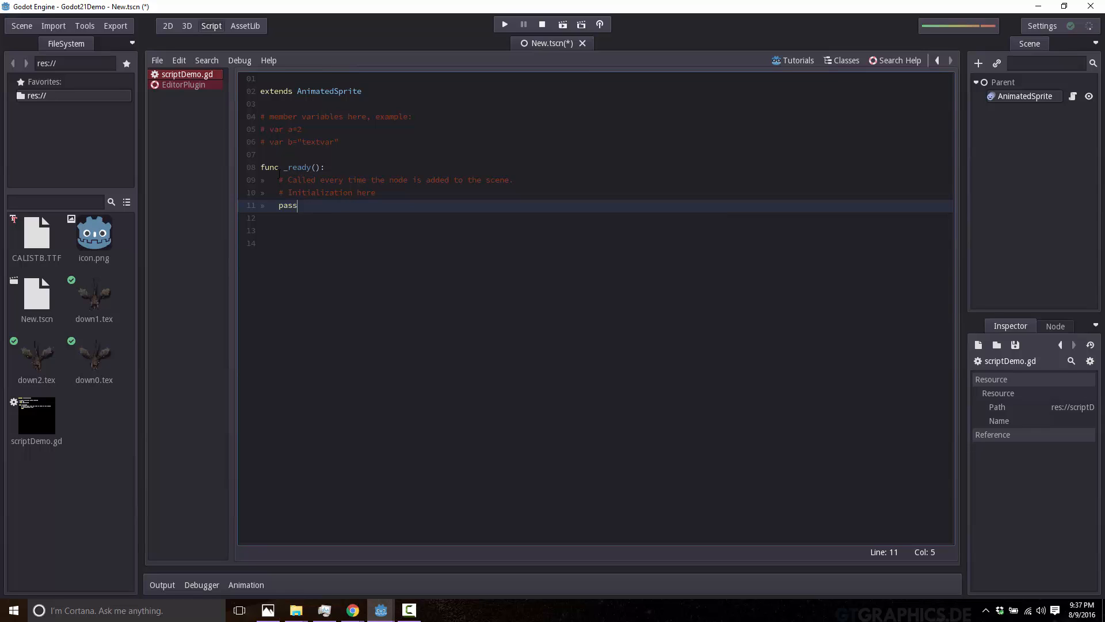
click(208, 61)
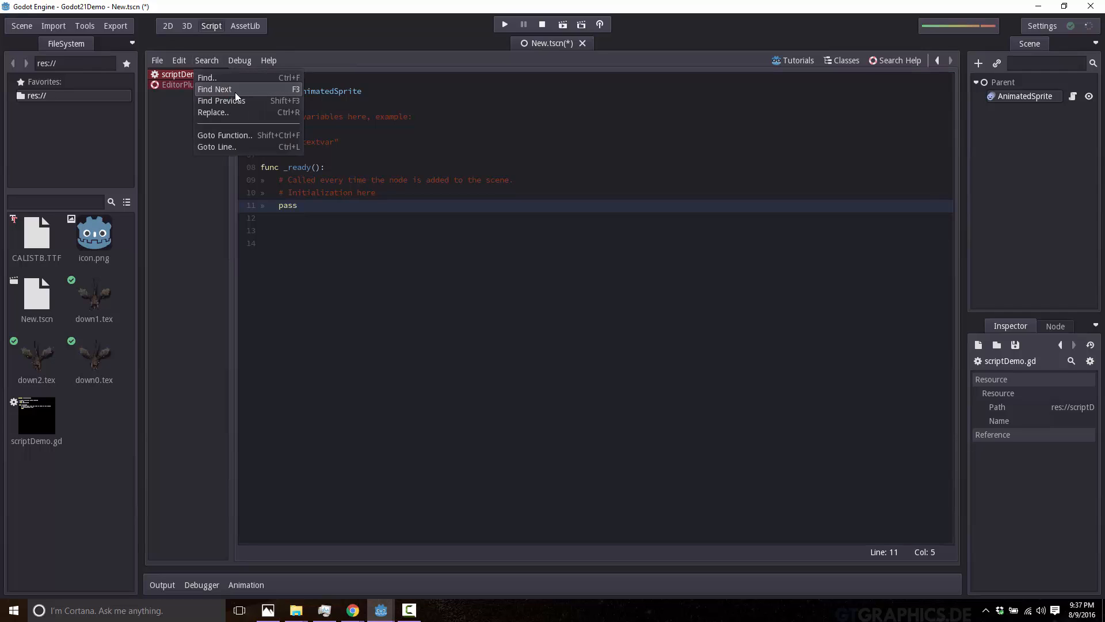
click(216, 78)
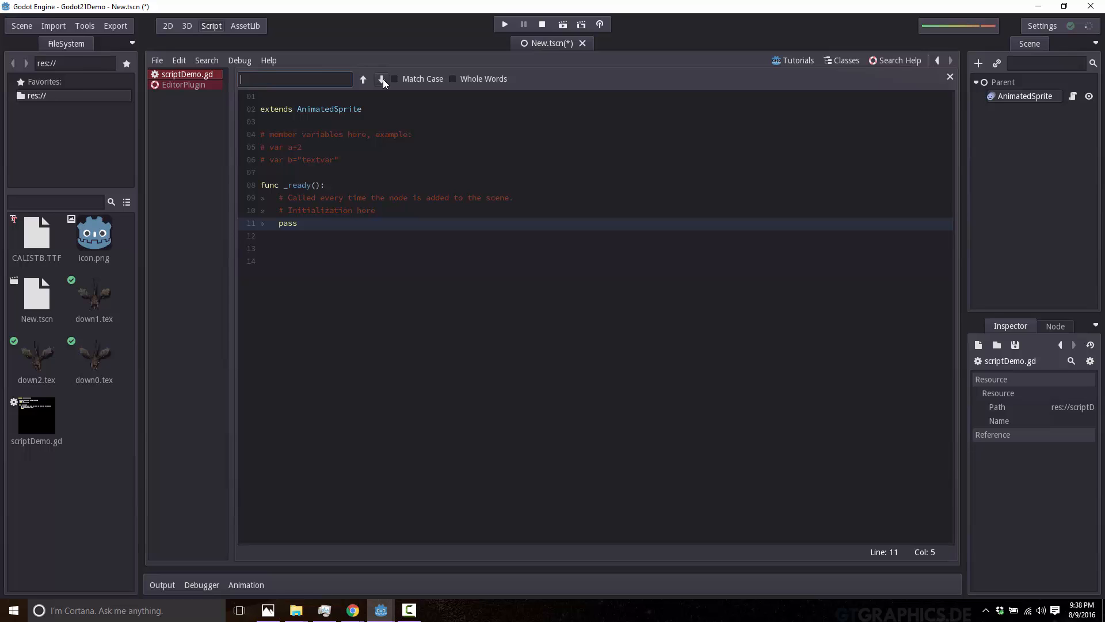
text(pa)
double_click(292, 78)
text(e)
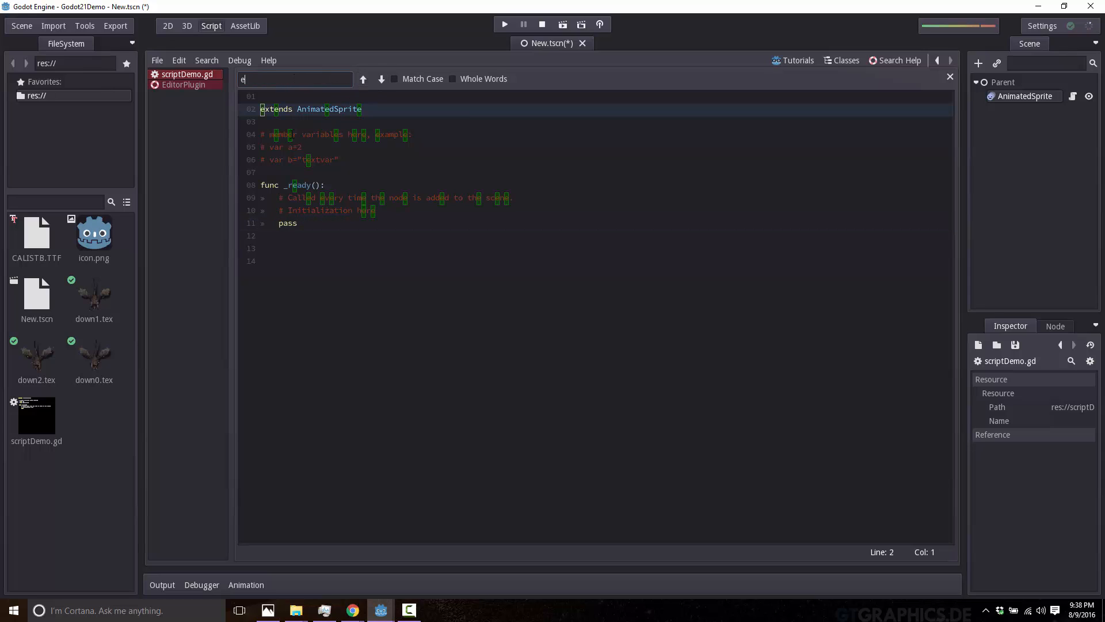
click(385, 81)
click(385, 81)
click(385, 80)
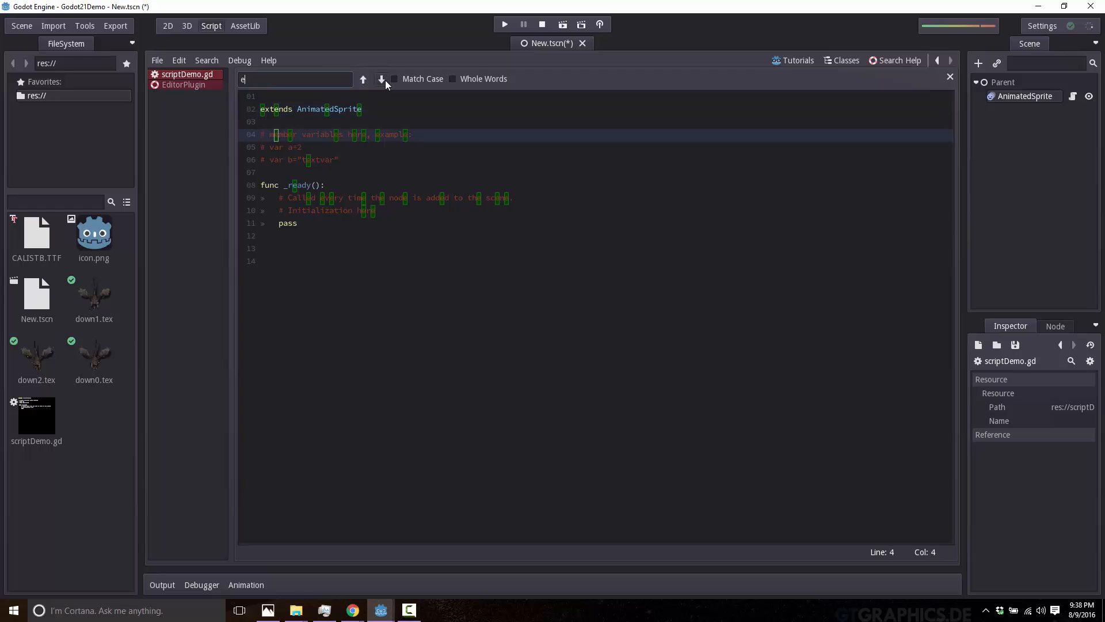
click(385, 81)
click(385, 81)
click(385, 80)
click(385, 81)
click(385, 80)
click(385, 80)
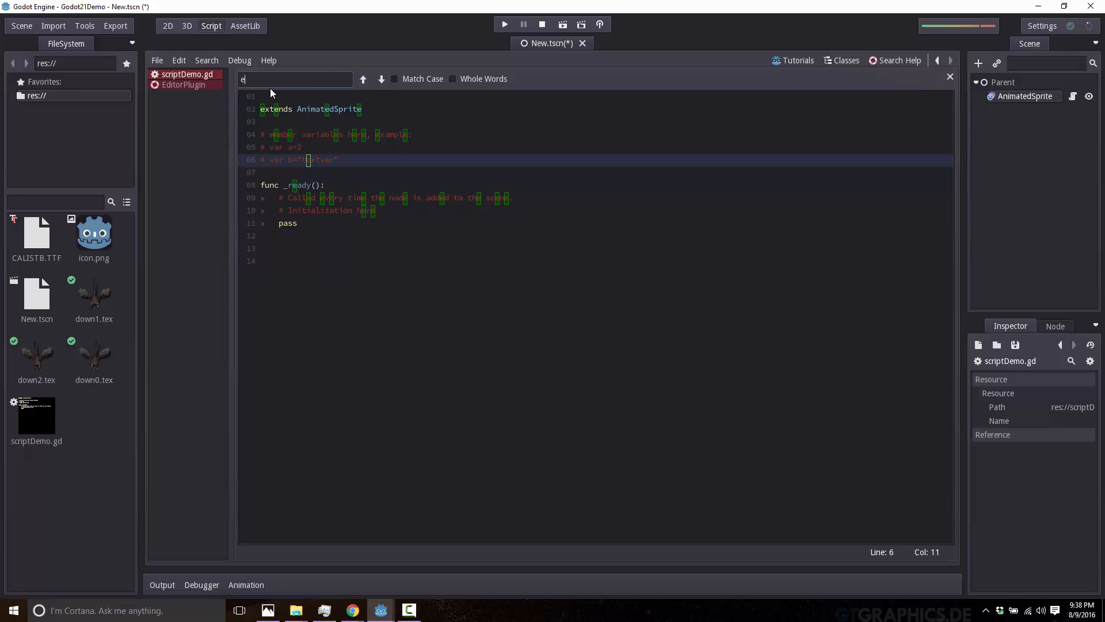
View the EditorPlugin help page, return to scriptDemo.gd, and inspect the properties of the down1.tex texture.
click(172, 84)
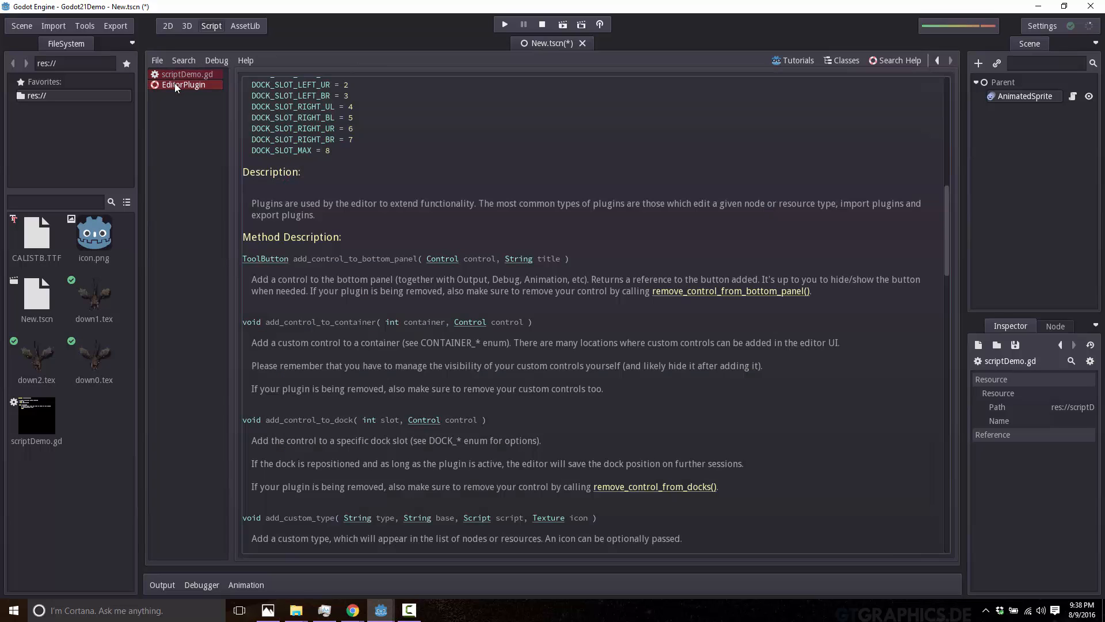
click(176, 77)
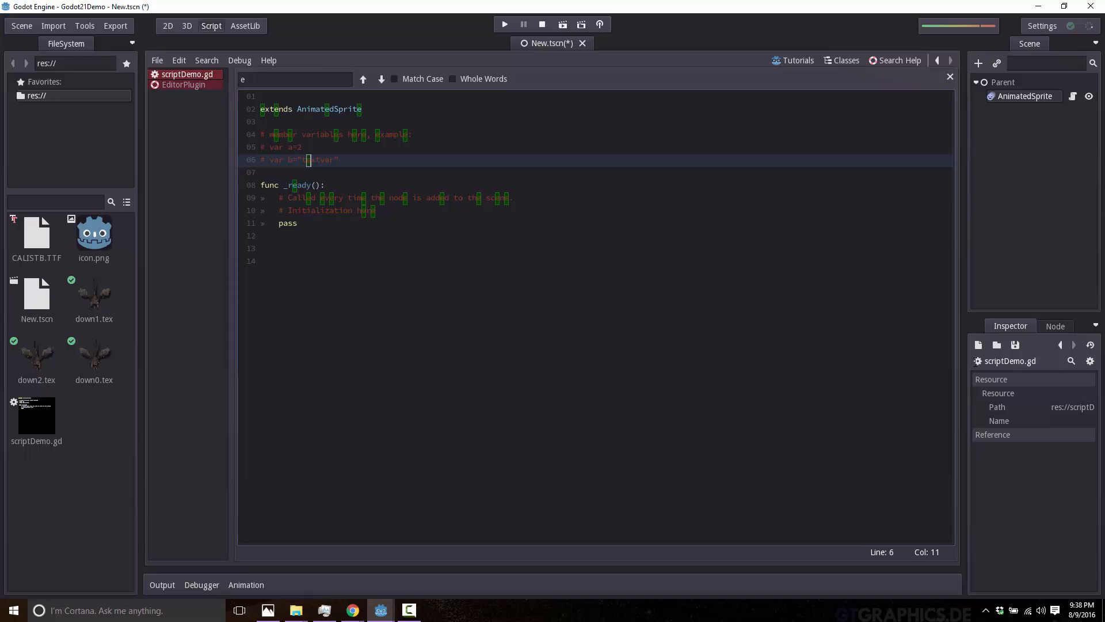
key(alt+Tab)
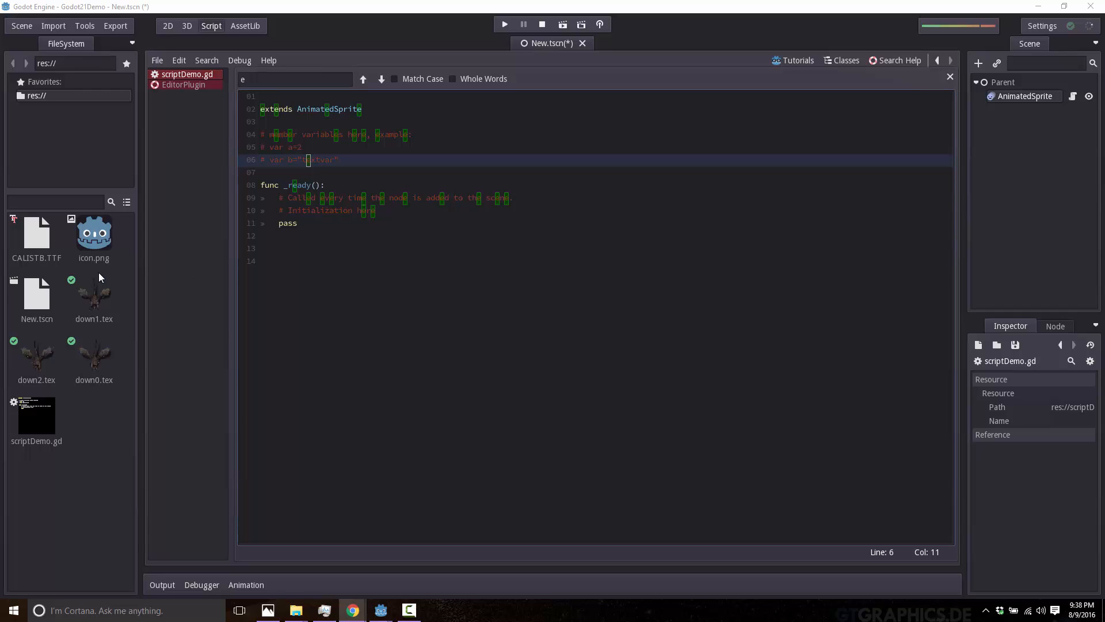
click(91, 303)
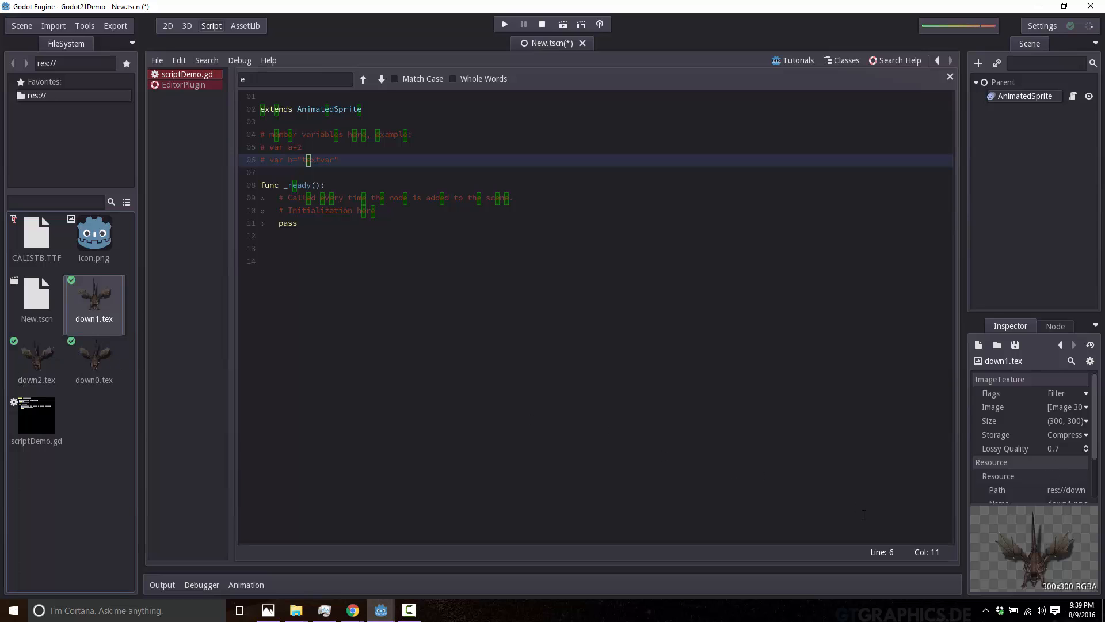
Show the asset library in Godot and switch to the Godot 2.1 release article in Chrome.
click(353, 610)
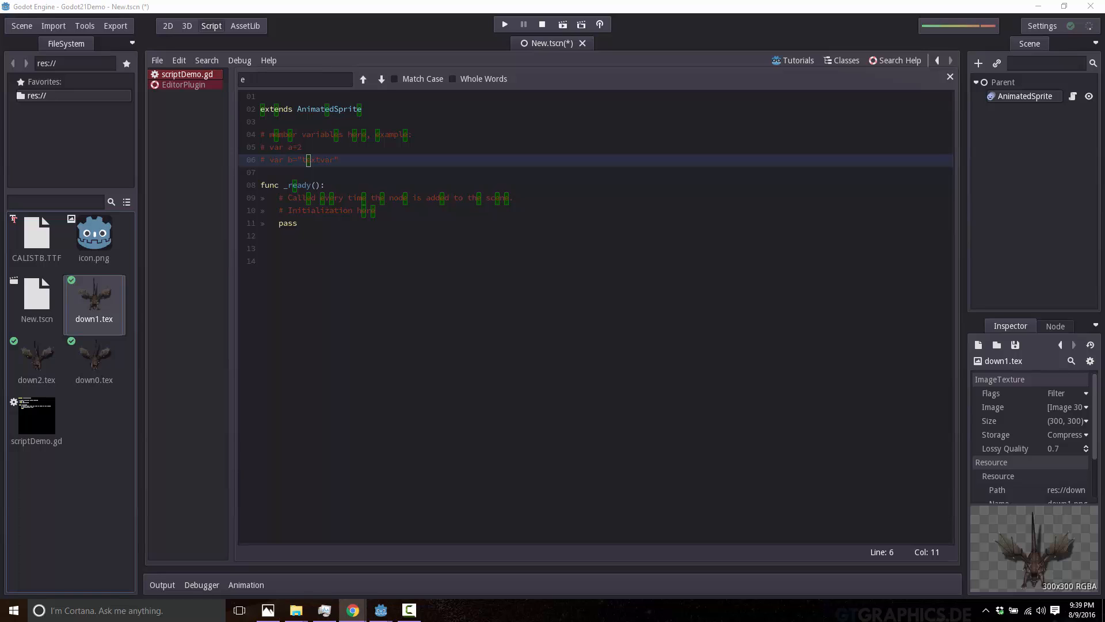
click(245, 26)
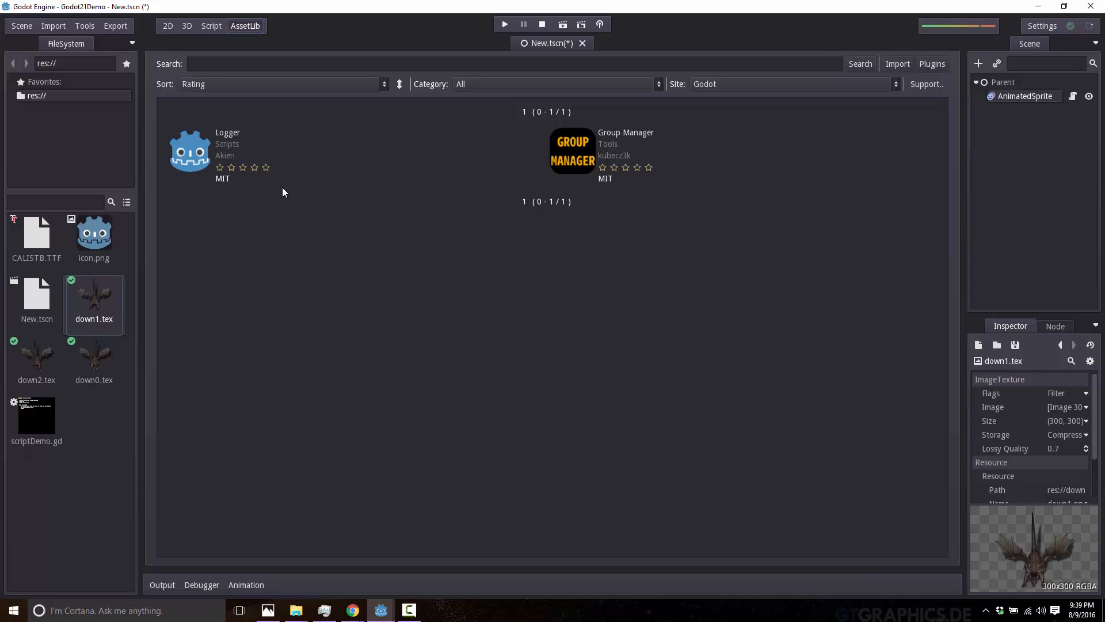
key(alt+Tab)
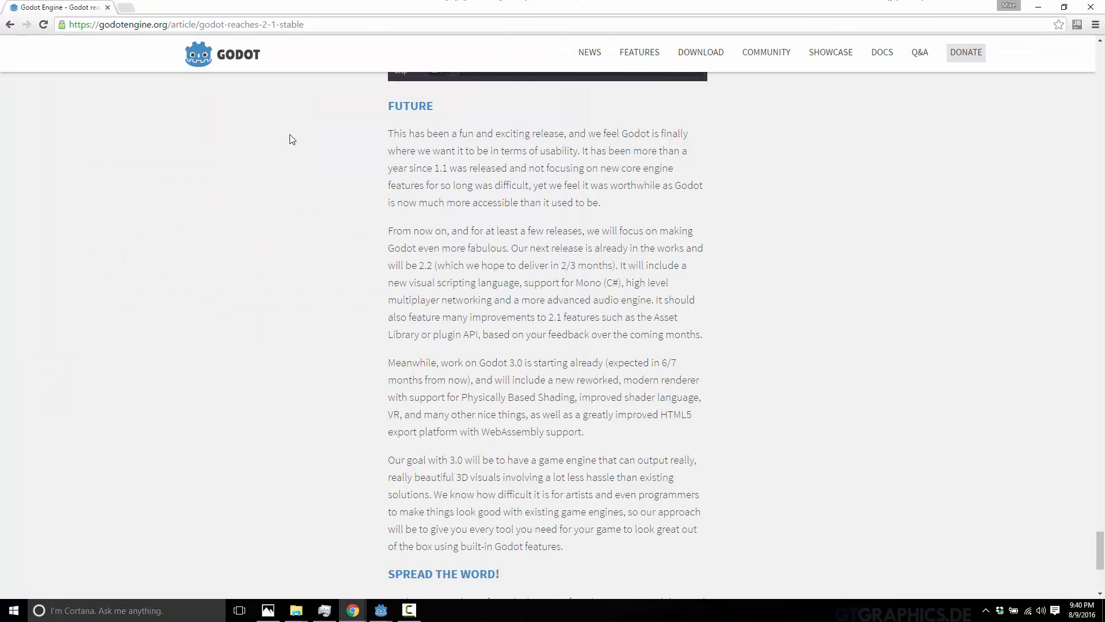
Read the article's Future section, highlighting the passages on the plans for Godot 2.2 and 3.0.
scroll(390, 190, up, 1)
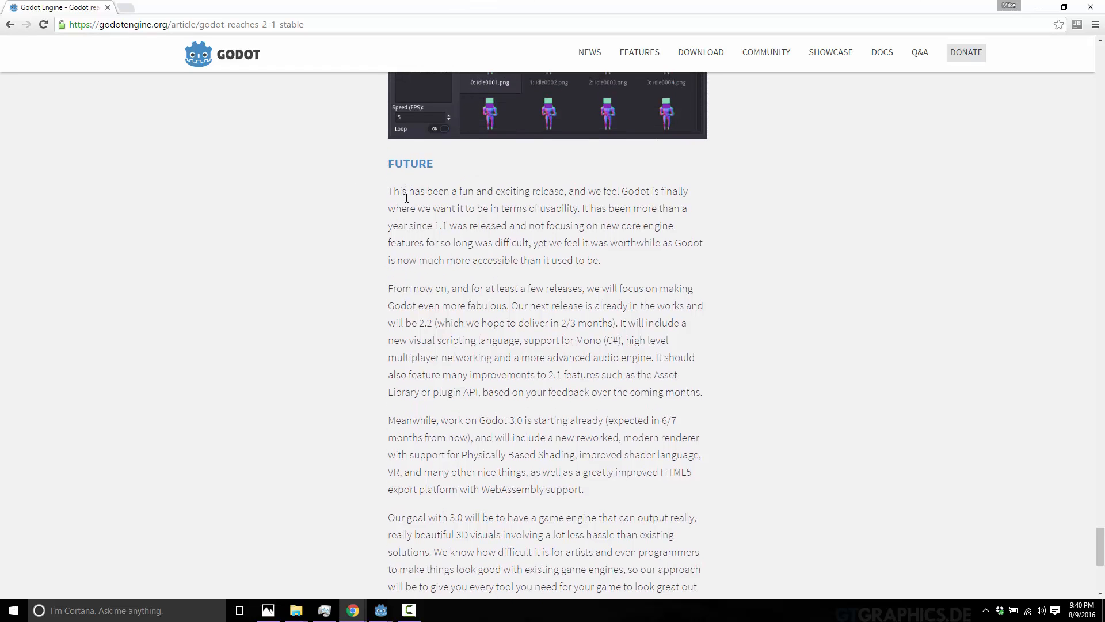
drag(401, 191, 660, 387)
click(572, 373)
scroll(538, 310, down, 1)
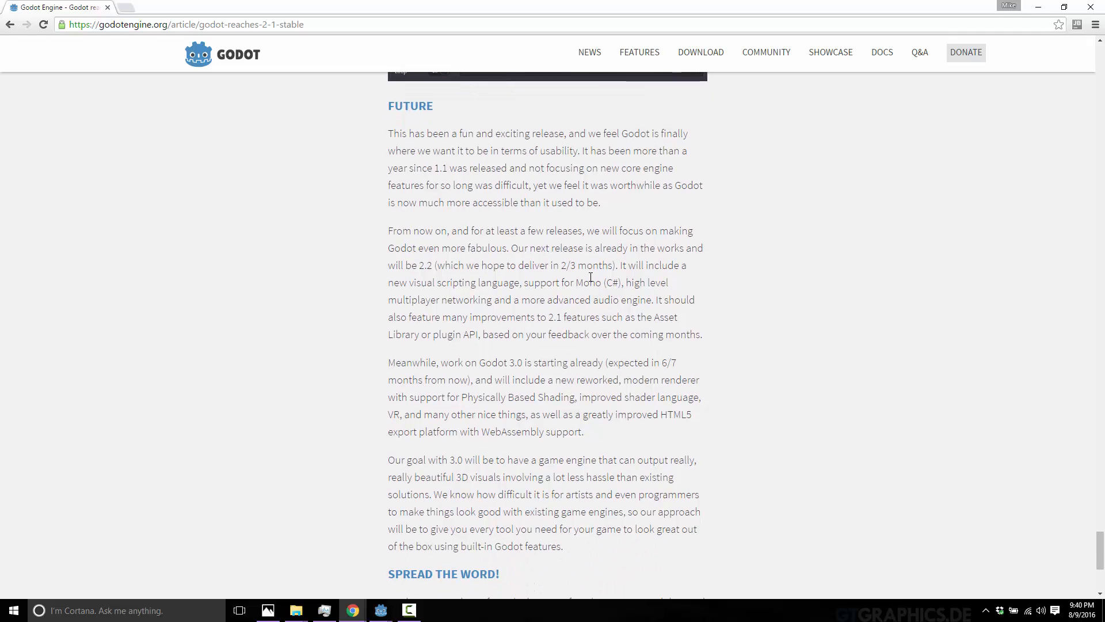
double_click(442, 284)
drag(552, 283, 606, 283)
click(413, 299)
drag(448, 300, 612, 335)
click(557, 357)
drag(474, 362, 644, 436)
click(644, 436)
Go to the godotengine.org home page by removing the article path from the web address.
key(shift+End)
key(Delete)
key(Return)
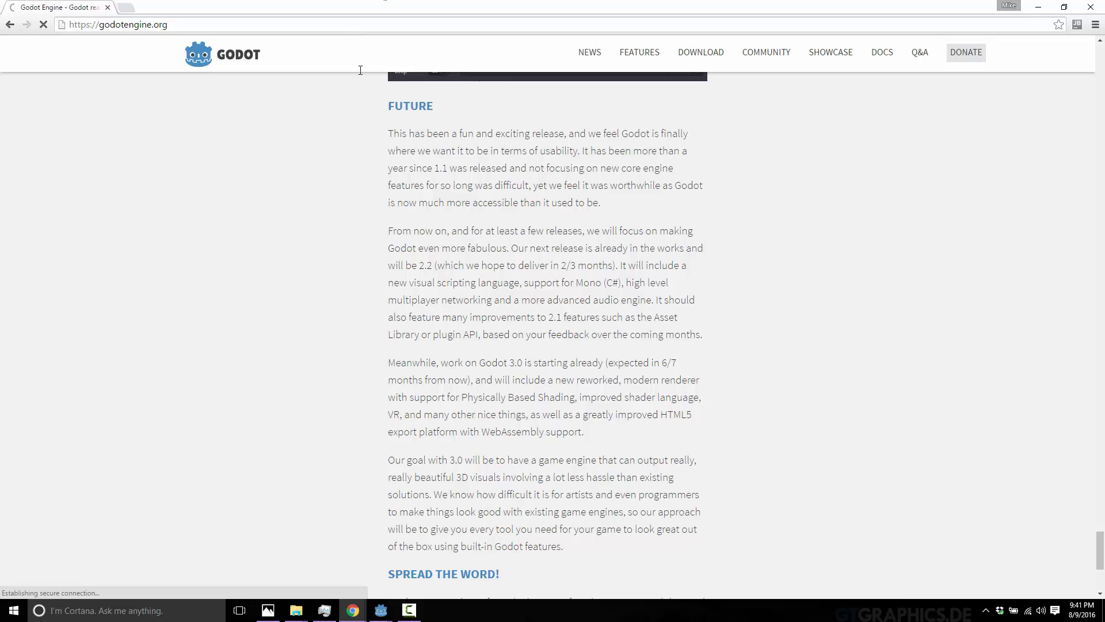